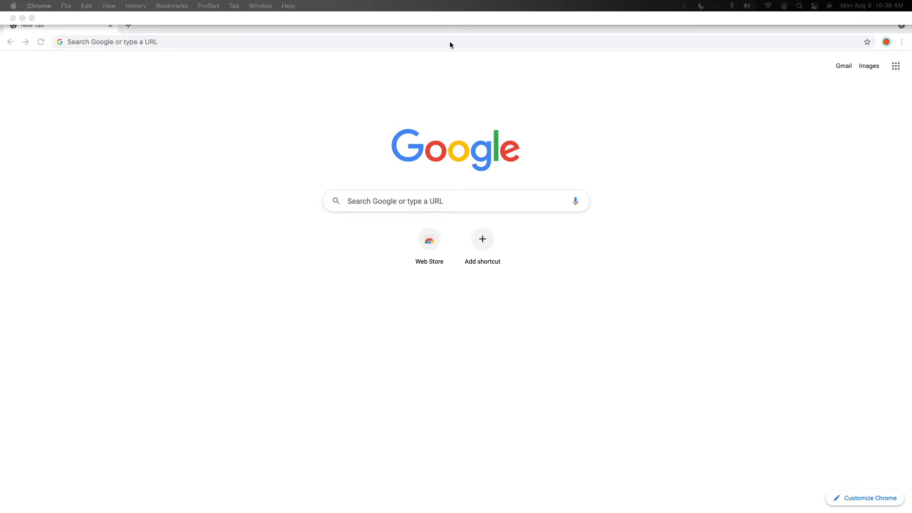
Open the Canva for Education page at canva.com/education.
click(440, 26)
text(ca)
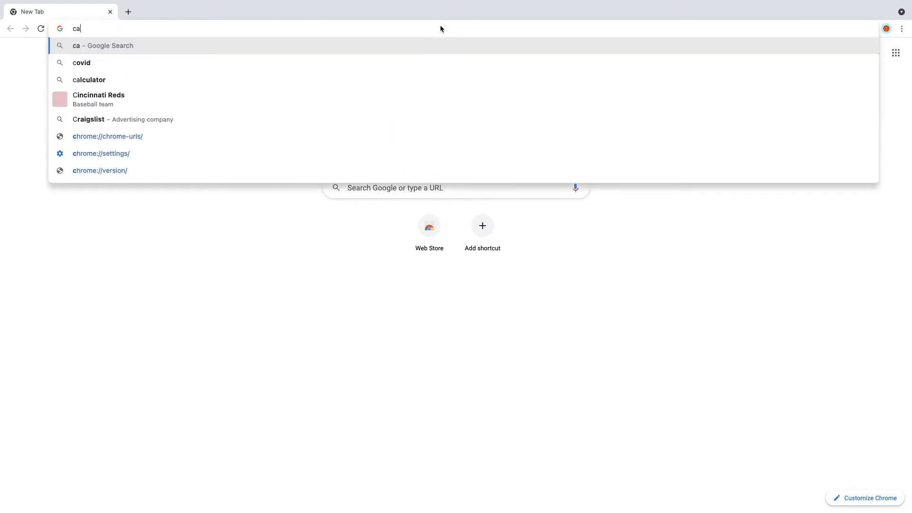
text(nva.)
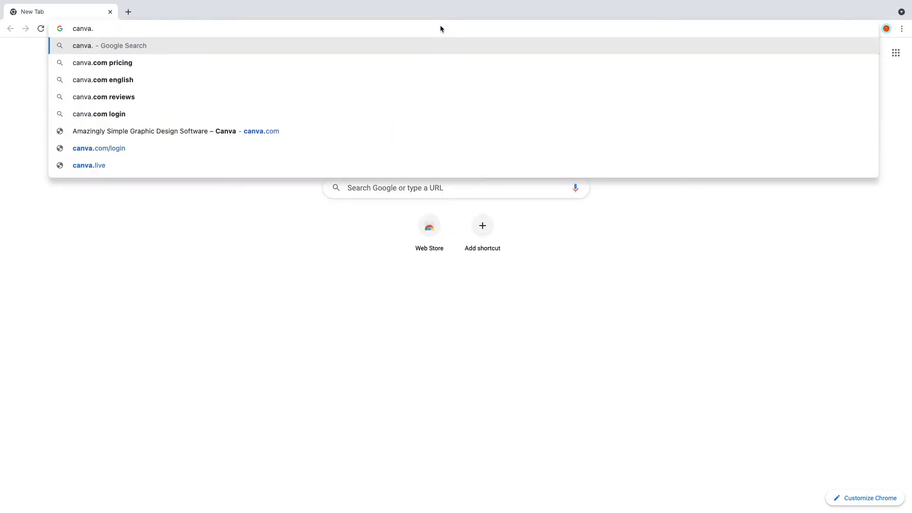
text(com/educa)
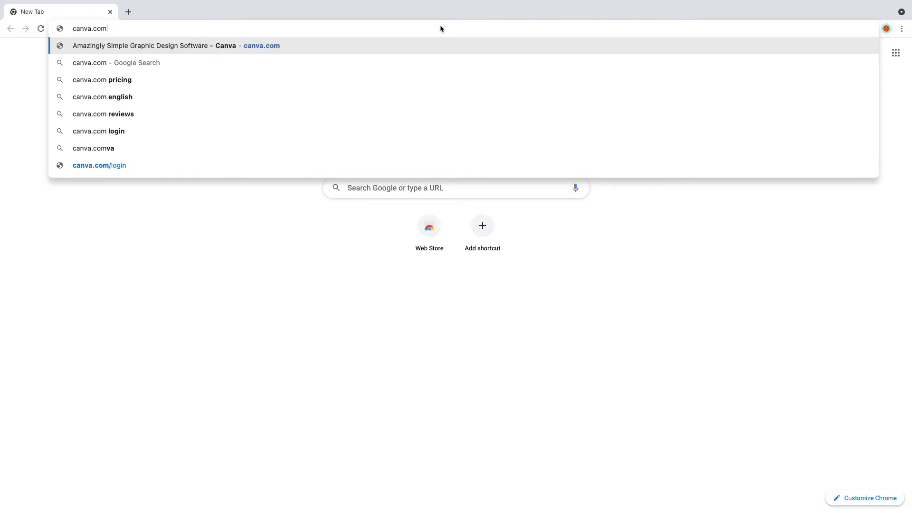
text(tion)
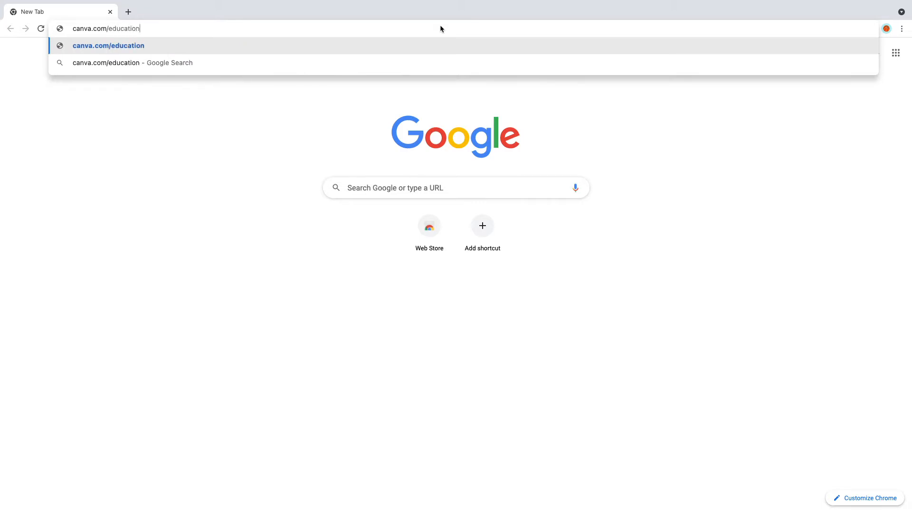
key(Return)
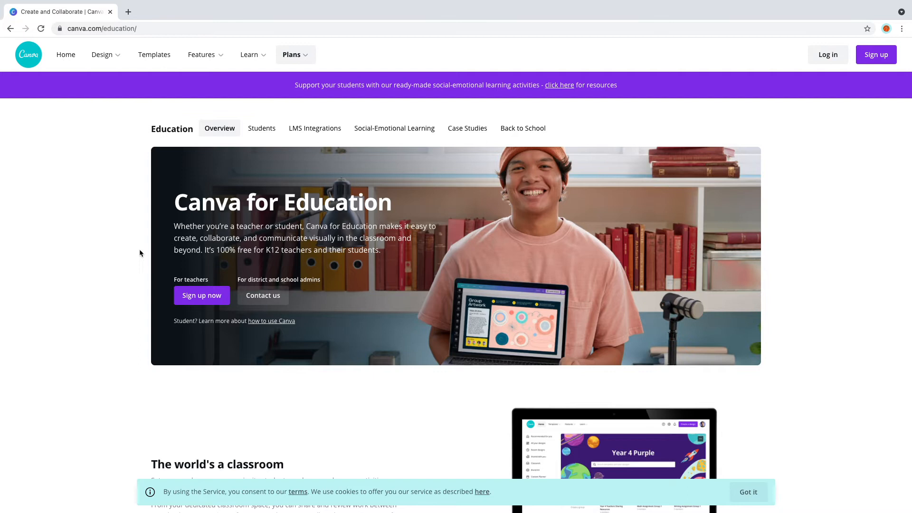
Sign up as a teacher through Google, choosing the listed school account and entering its account password.
click(199, 298)
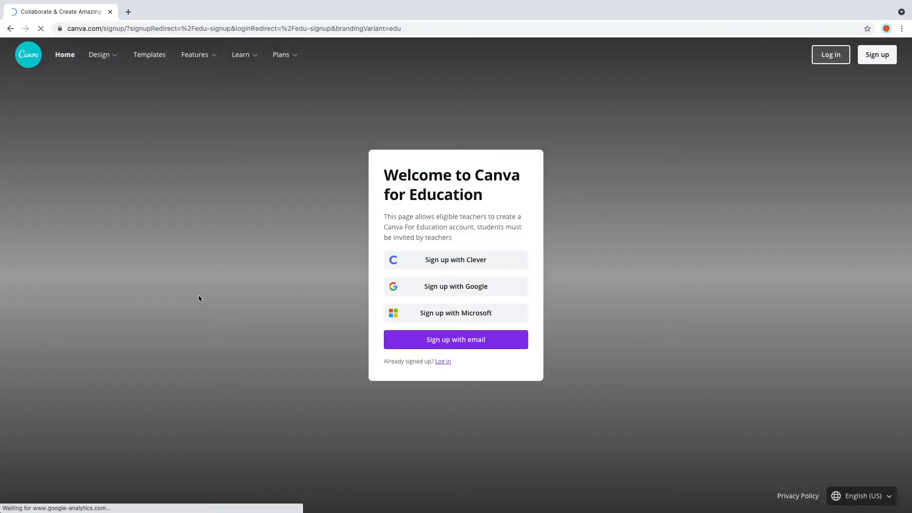
click(468, 287)
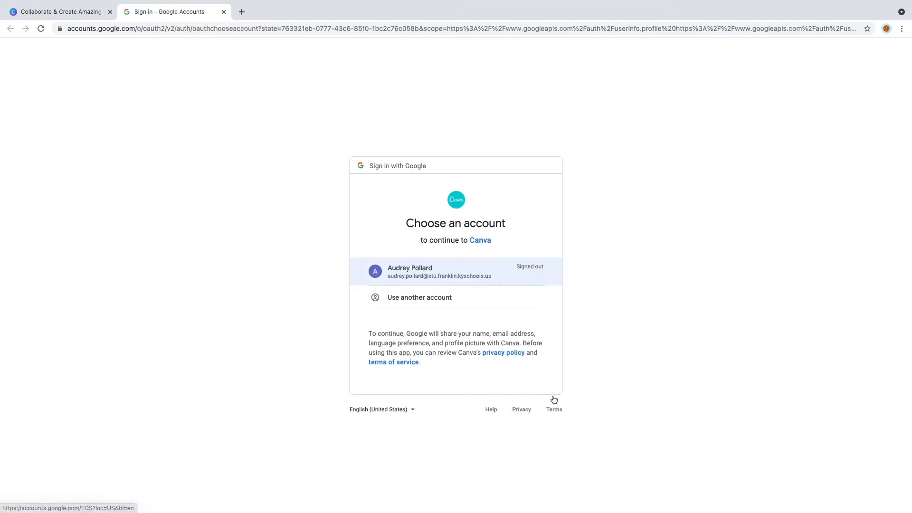
click(518, 268)
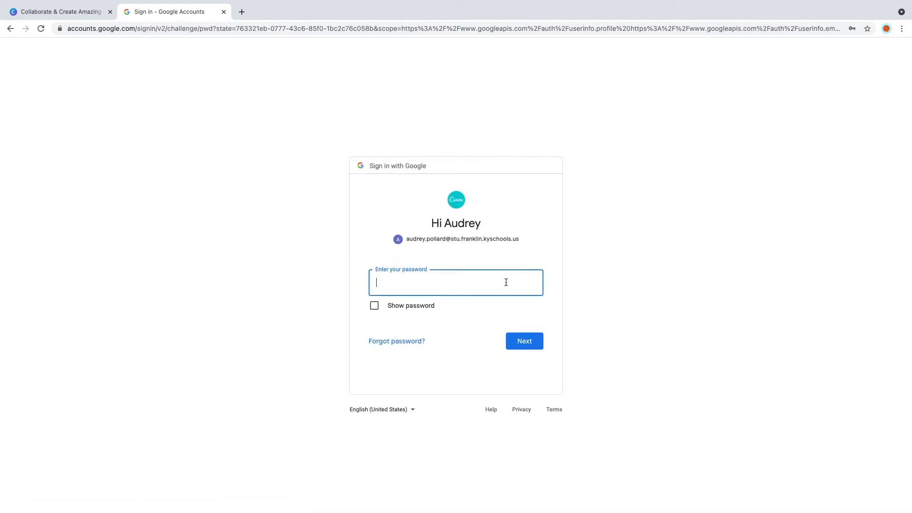
text(********)
key(Return)
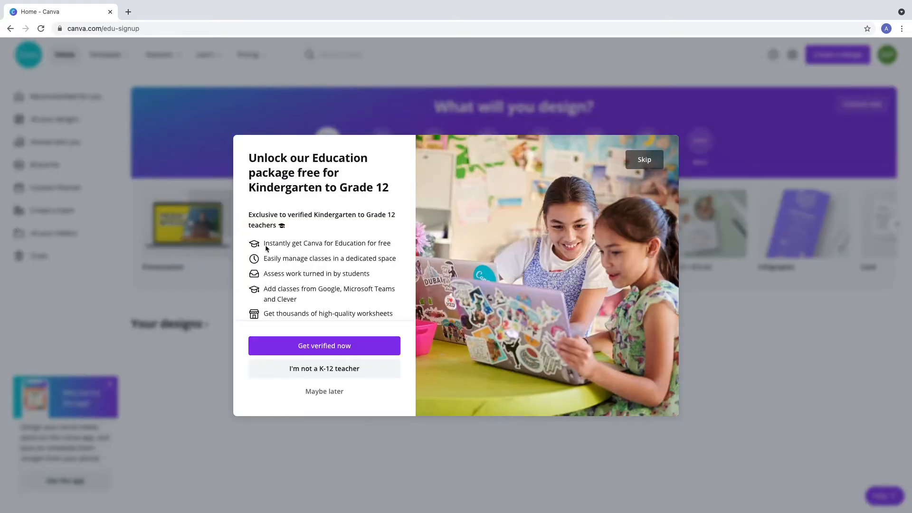
Start the K-12 teacher verification and enter the teacher's last name in the form.
click(318, 350)
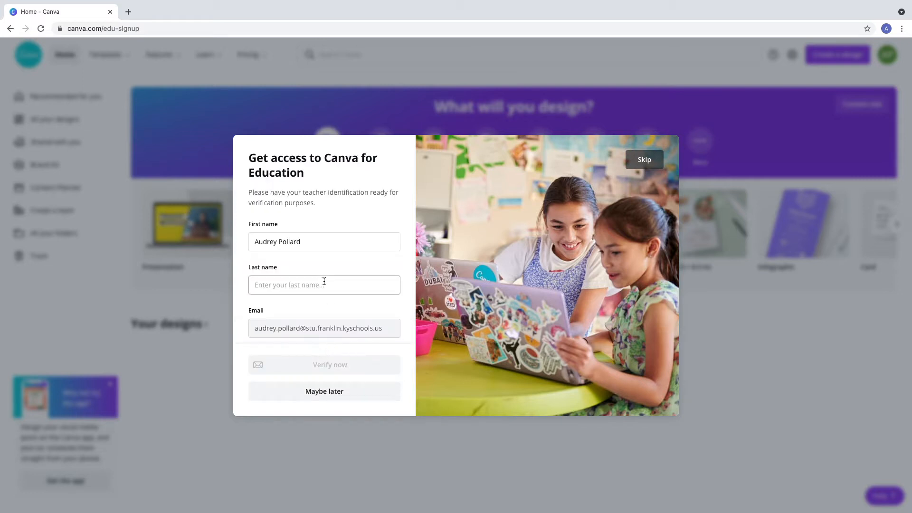
click(328, 288)
text(pollard)
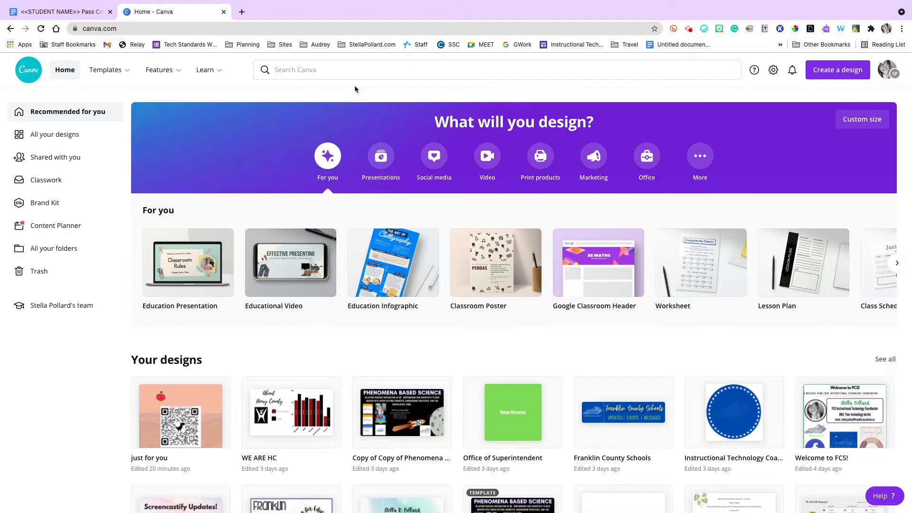
Close the student pass document tab and collapse the recording toolbar.
click(109, 11)
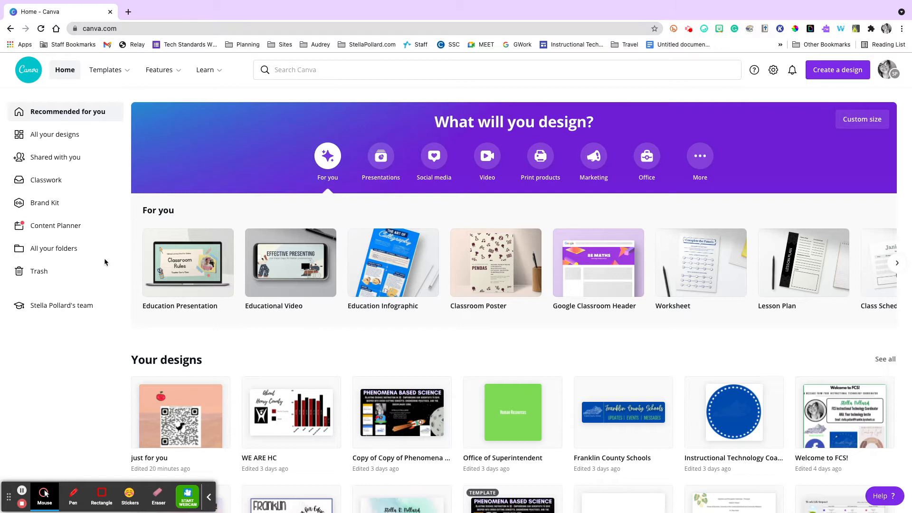
key(alt+p)
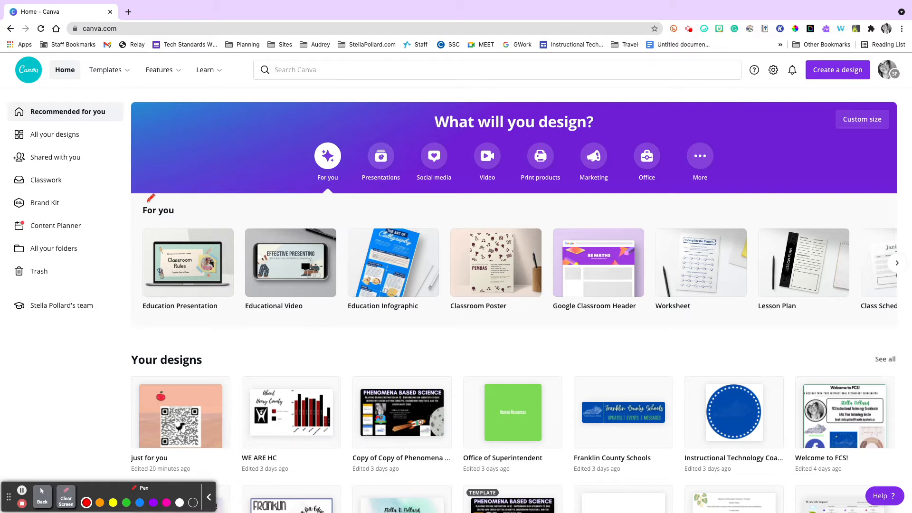
click(209, 496)
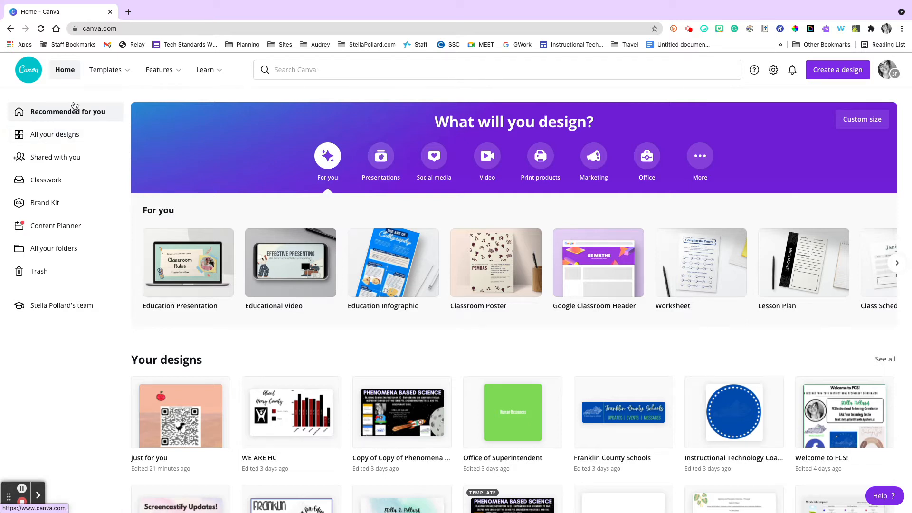
Look over the home page's recommended design types and recent designs, and open the full list of designs.
mouse_move(120, 77)
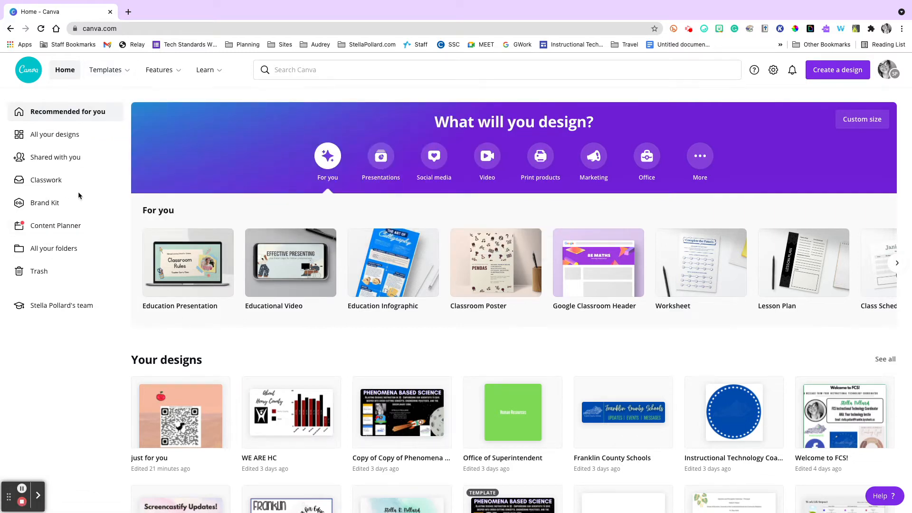
scroll(67, 203, down, 1)
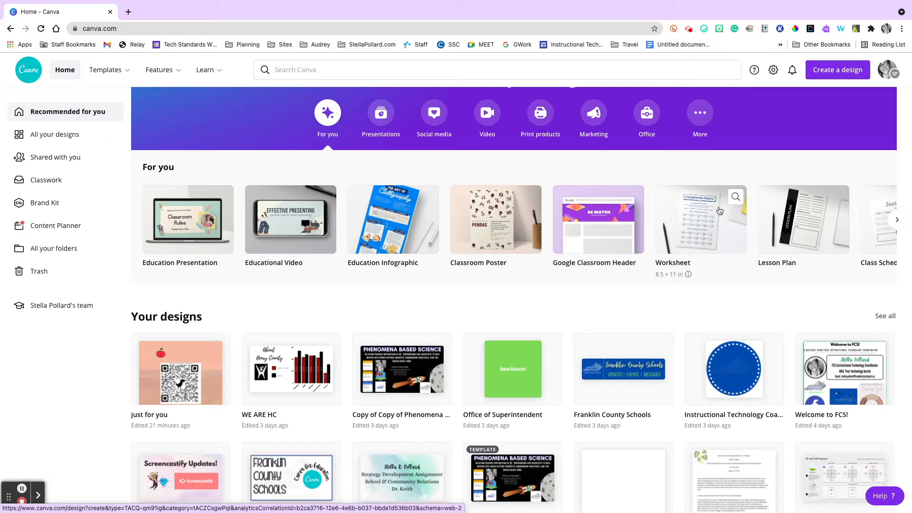
scroll(708, 340, down, 2)
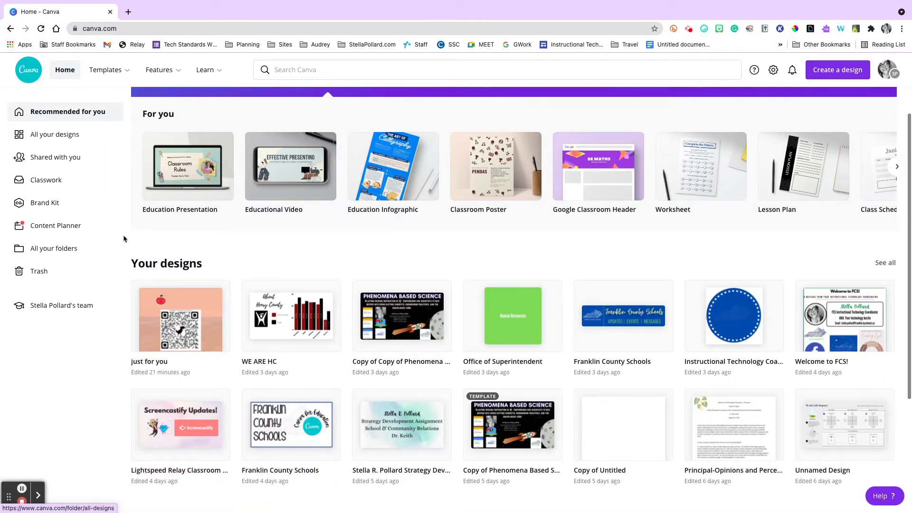
scroll(350, 159, up, 2)
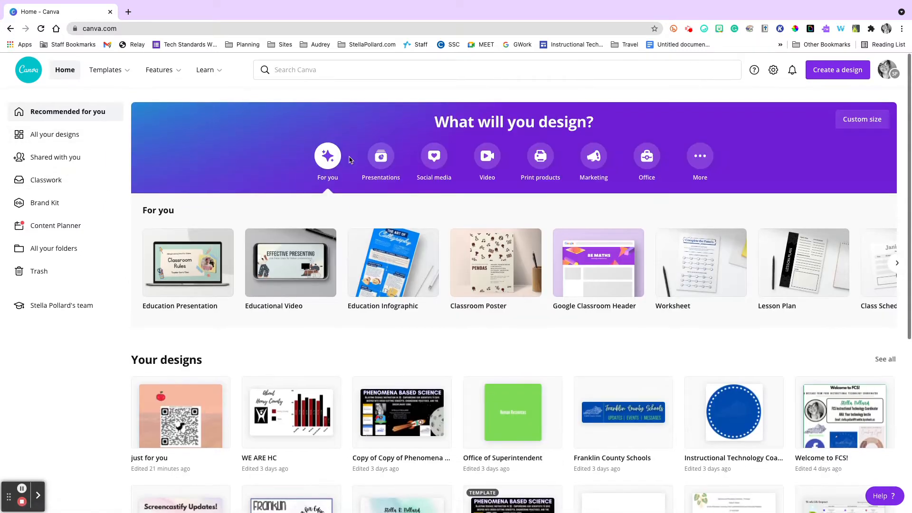
click(104, 137)
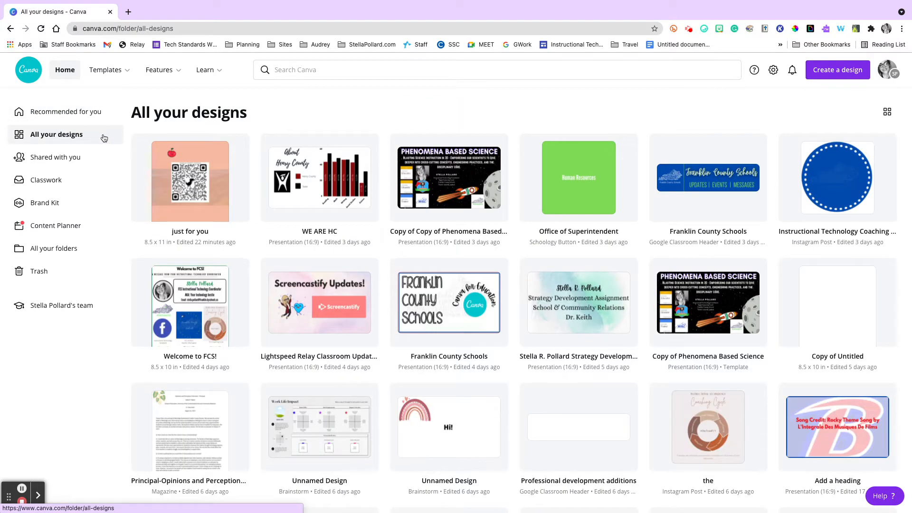
Browse the list of all designs and open the Professional Development Instagram post.
scroll(292, 270, down, 17)
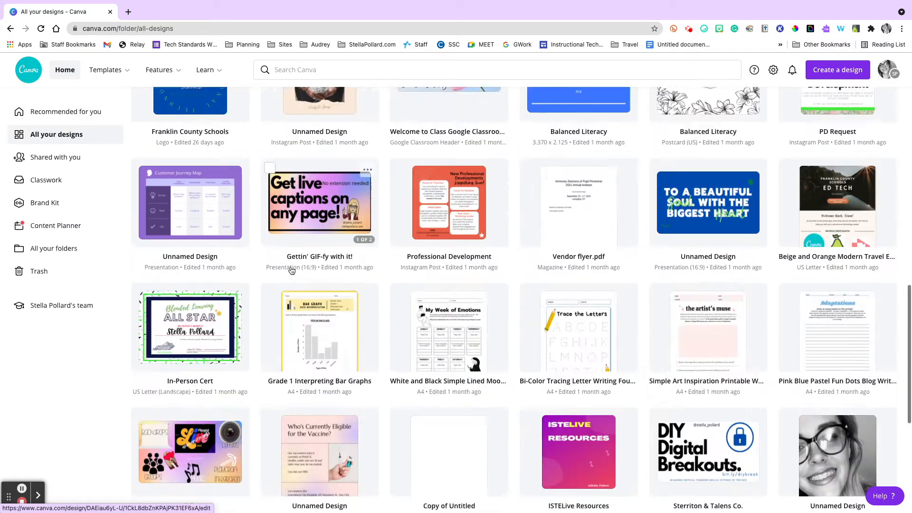
scroll(291, 270, down, 15)
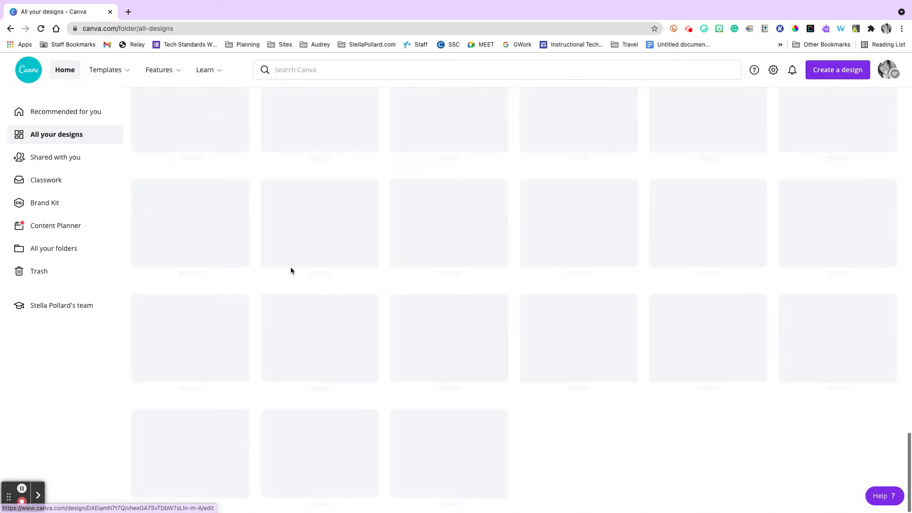
scroll(292, 270, up, 20)
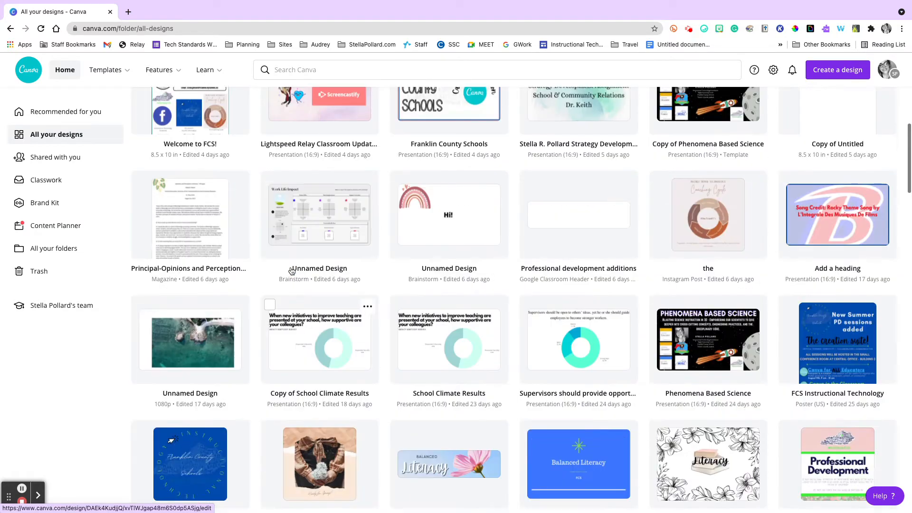
scroll(292, 270, down, 1)
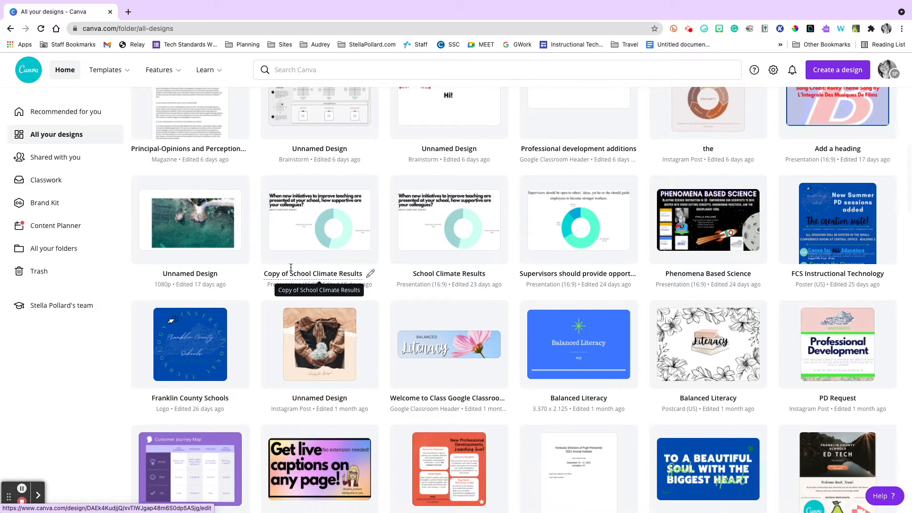
scroll(292, 280, down, 1)
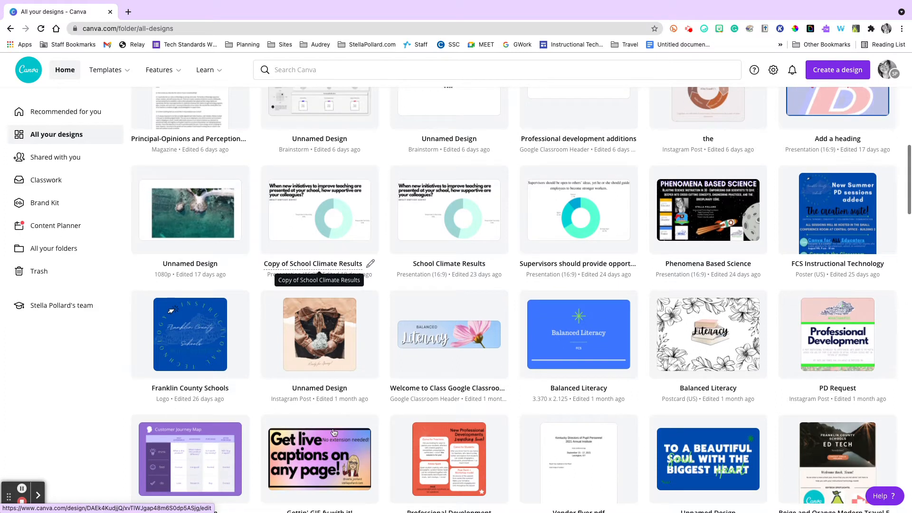
click(436, 444)
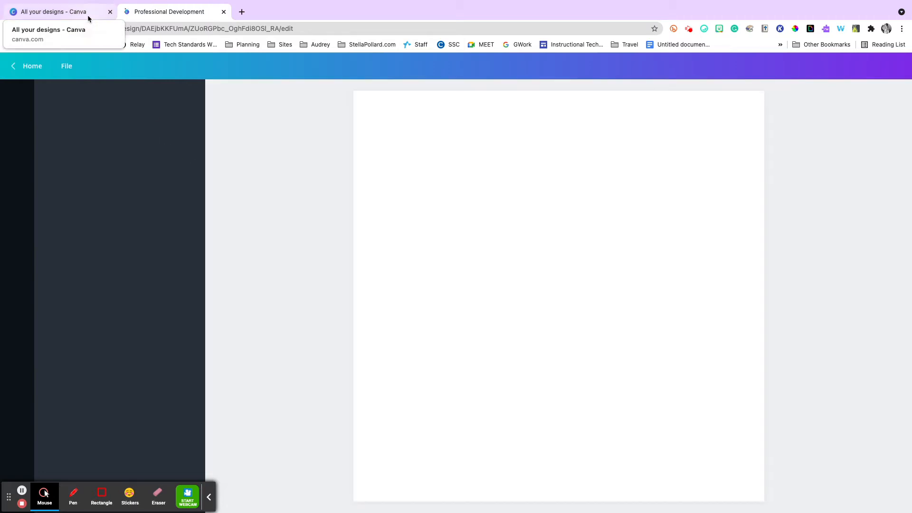
Return to the list of all designs, browse the older ones, and open the FCS Demographics presentation.
click(72, 18)
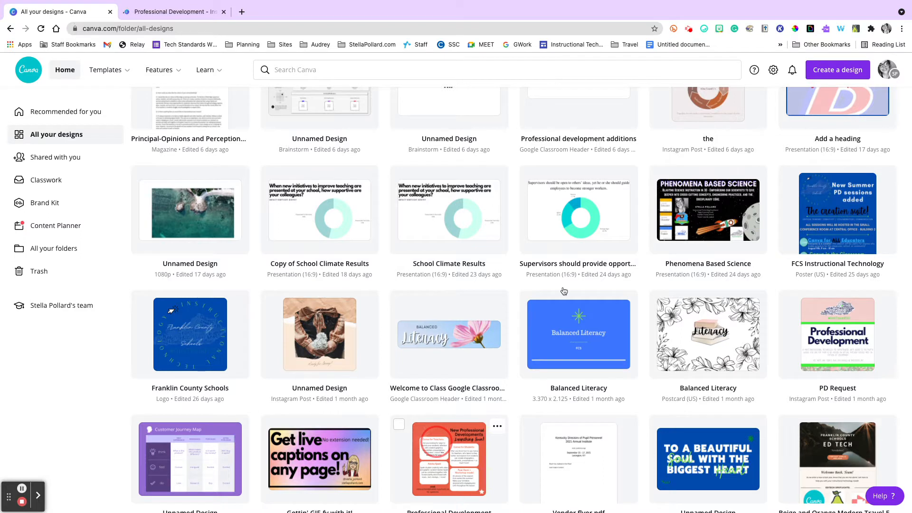
scroll(567, 240, down, 1)
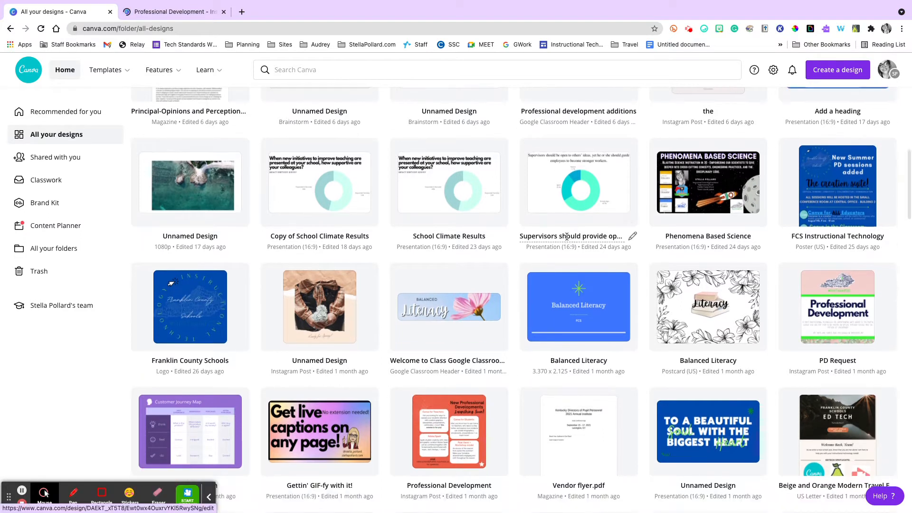
scroll(567, 240, up, 2)
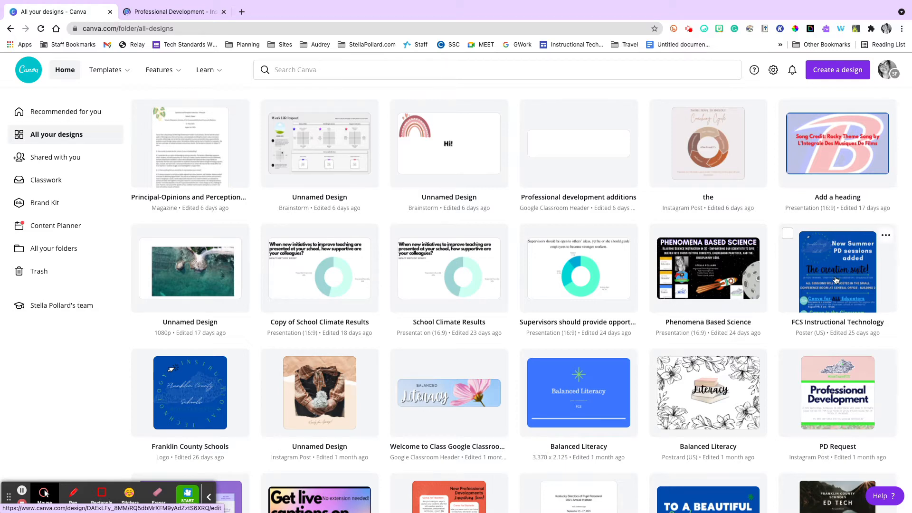
scroll(836, 280, down, 6)
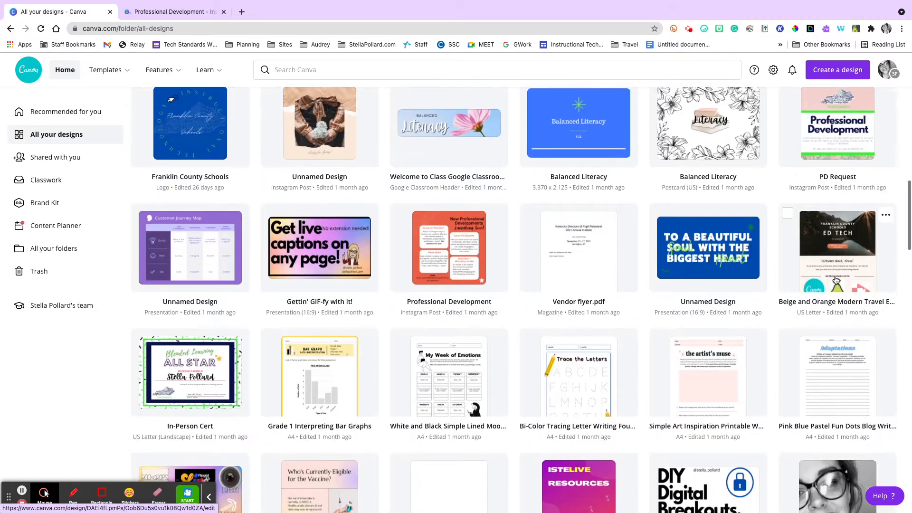
scroll(836, 280, down, 3)
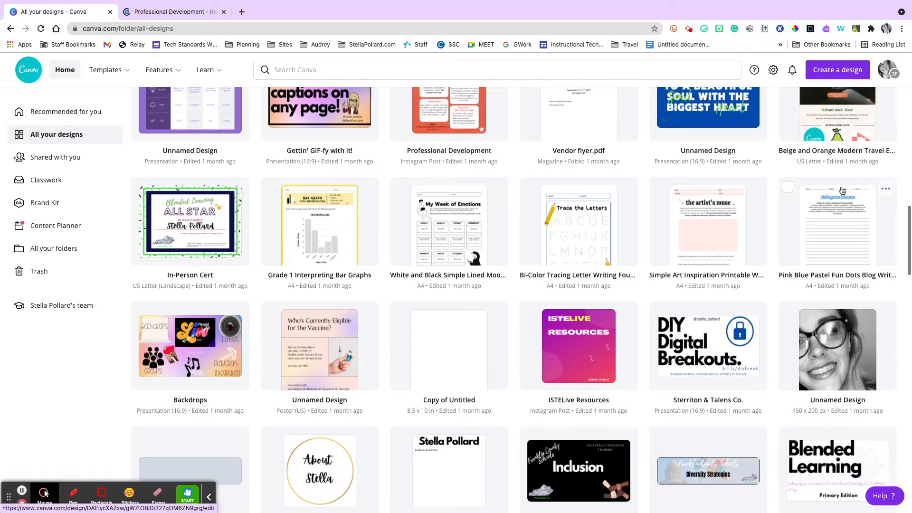
scroll(827, 148, down, 15)
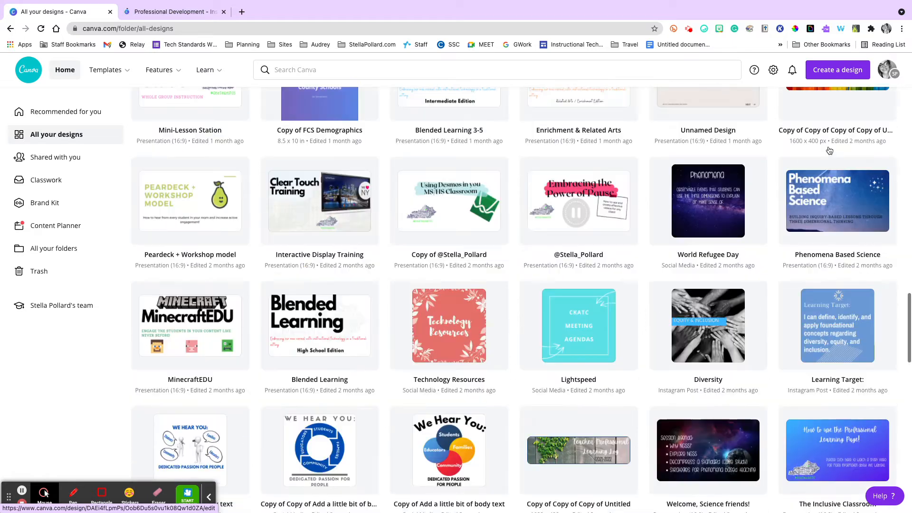
scroll(829, 150, up, 2)
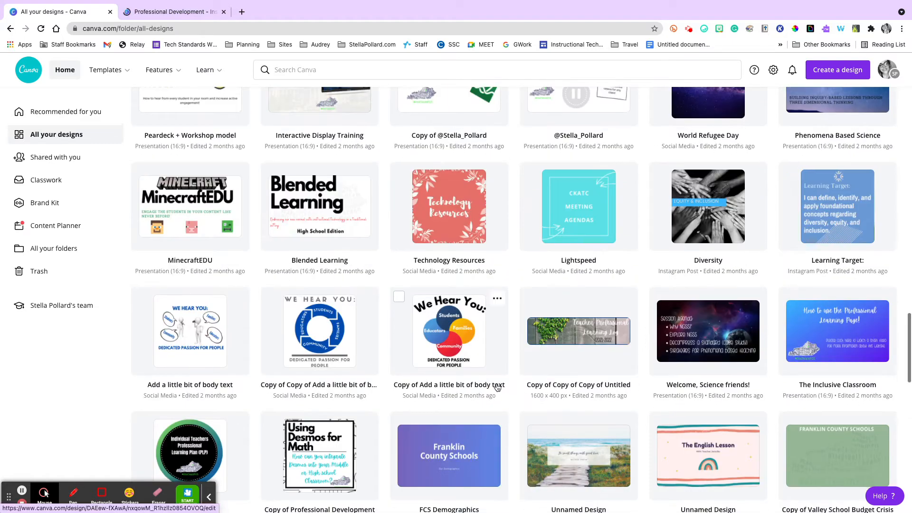
click(477, 429)
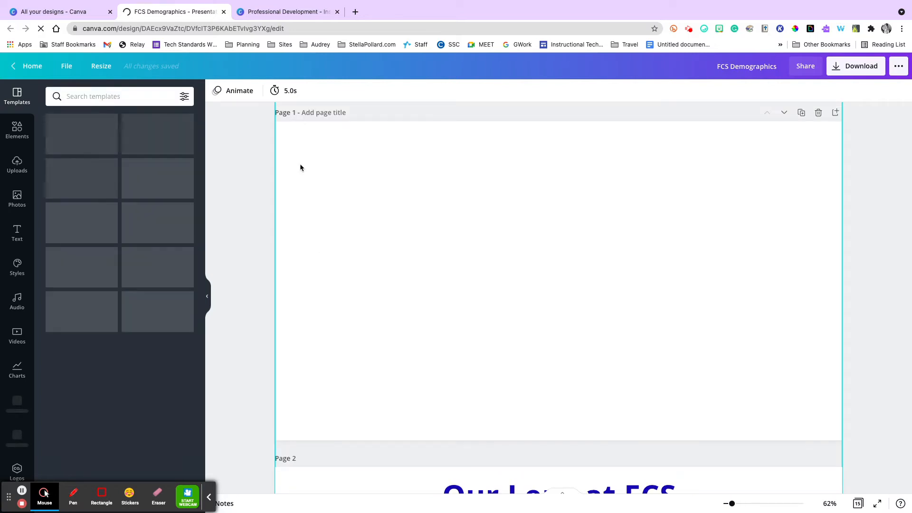
Look through the pages of the FCS Demographics presentation and switch to the Professional Development design.
scroll(300, 167, down, 20)
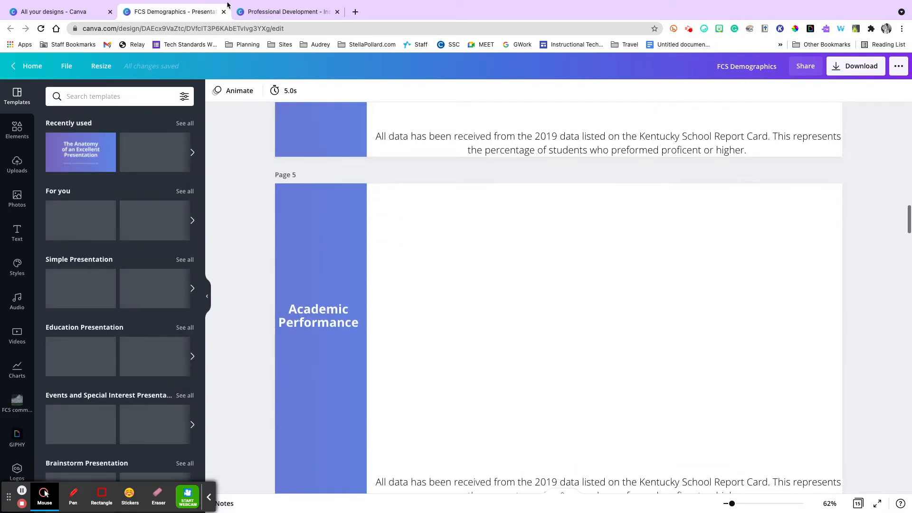
click(244, 17)
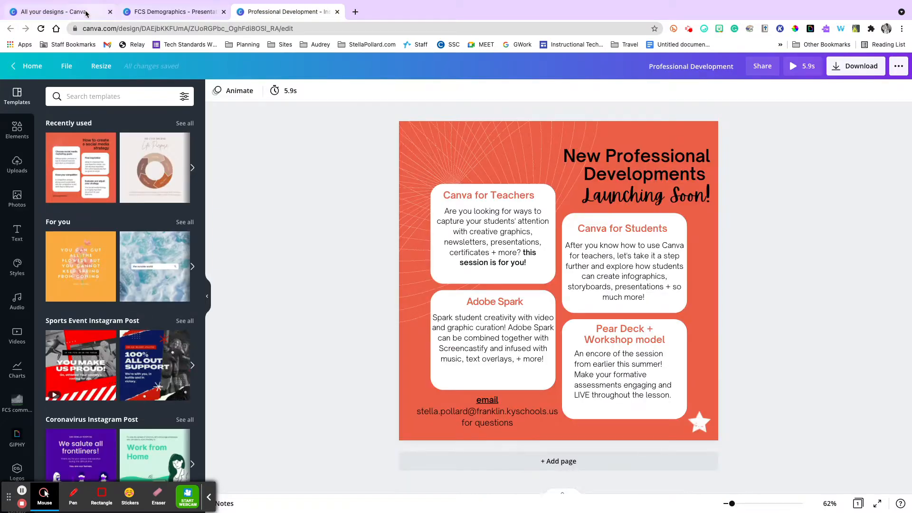
Return to the list of all designs, look over the template categories, and open the Coaching Cycle Instagram post.
click(102, 14)
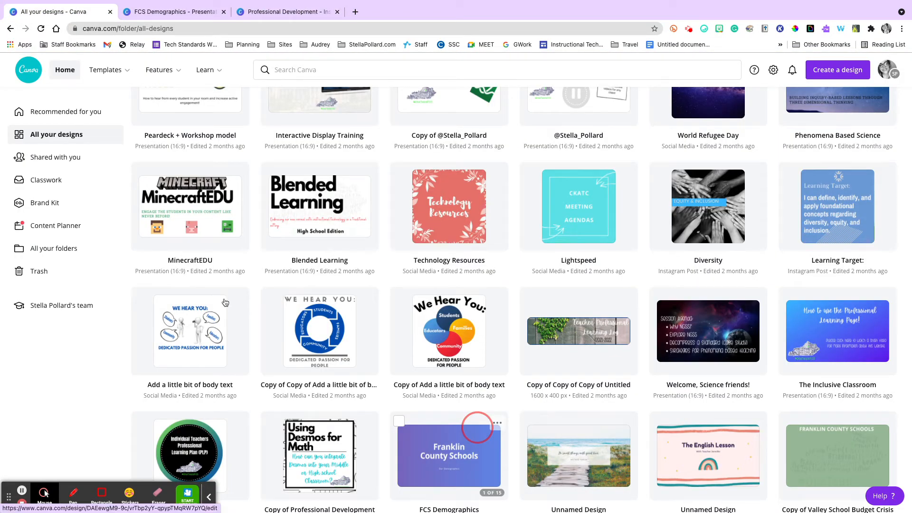
scroll(331, 301, up, 10)
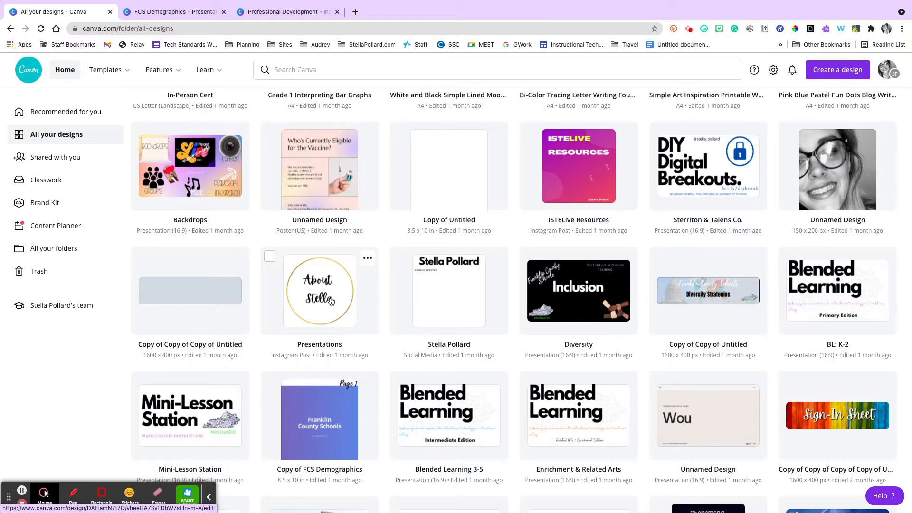
scroll(560, 287, up, 10)
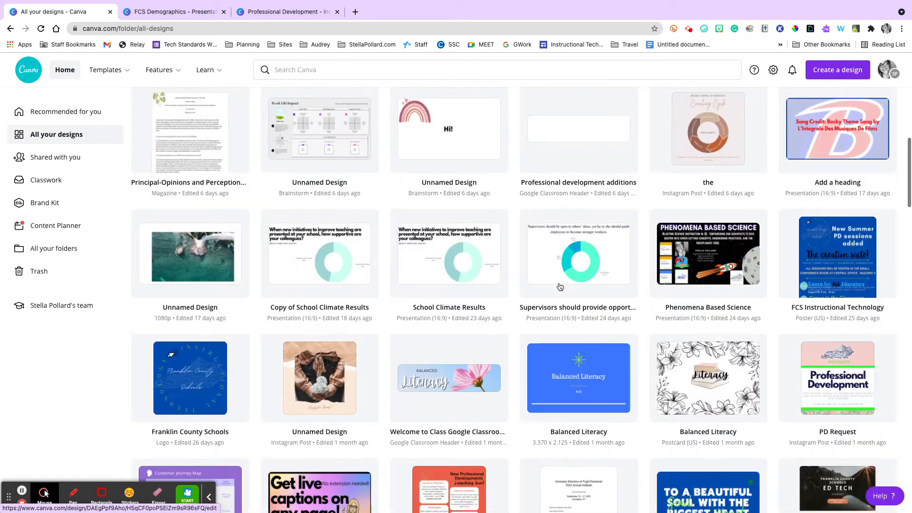
scroll(560, 287, up, 5)
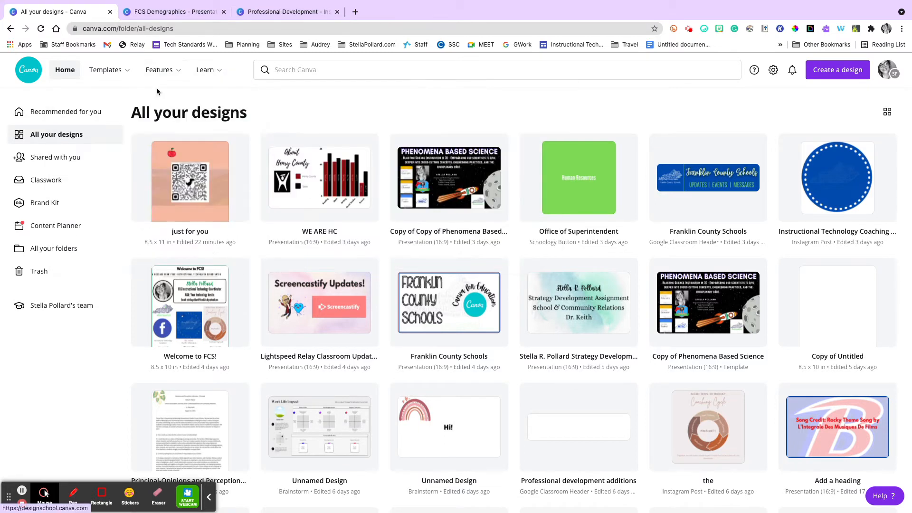
mouse_move(127, 73)
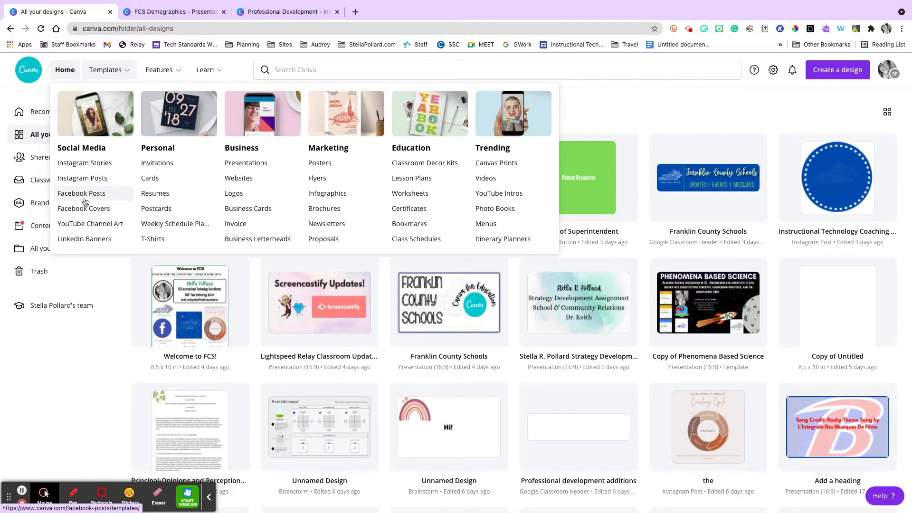
scroll(712, 253, down, 5)
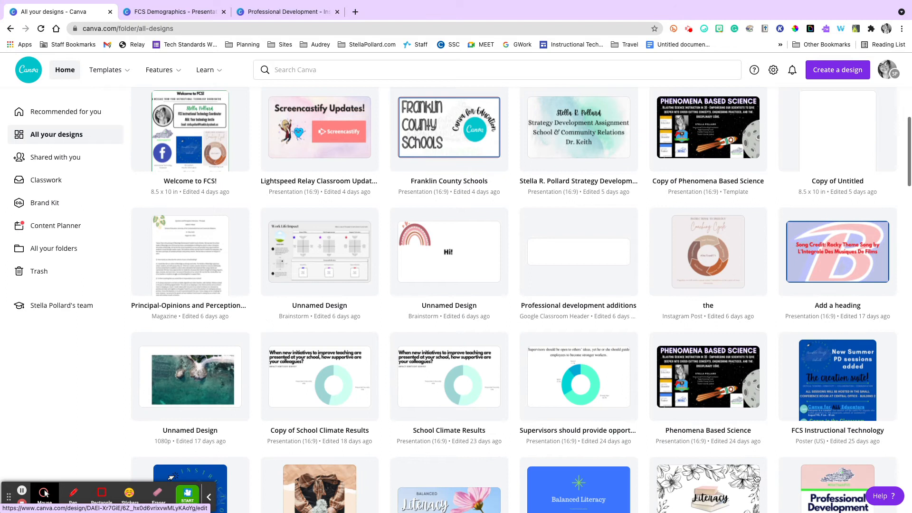
click(710, 238)
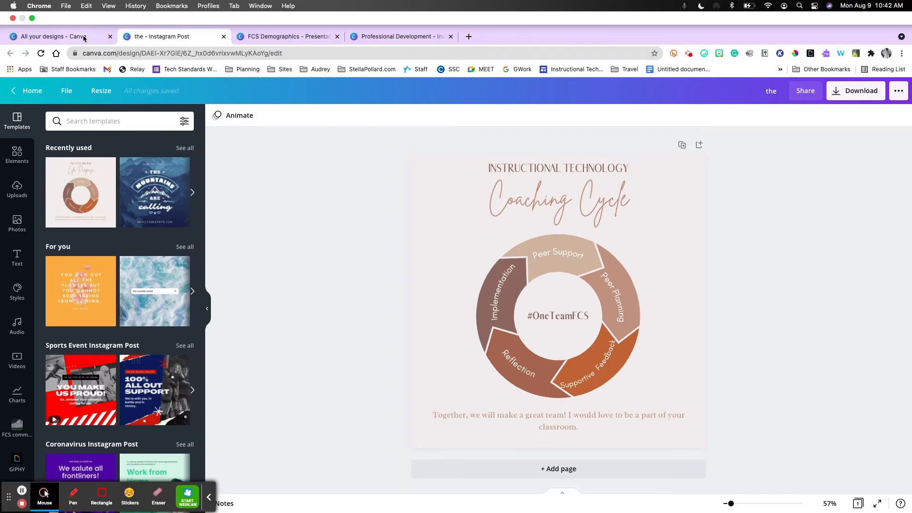
Return to the list of all designs, review the feature and template categories, and open the Presentations templates.
click(80, 5)
mouse_move(159, 70)
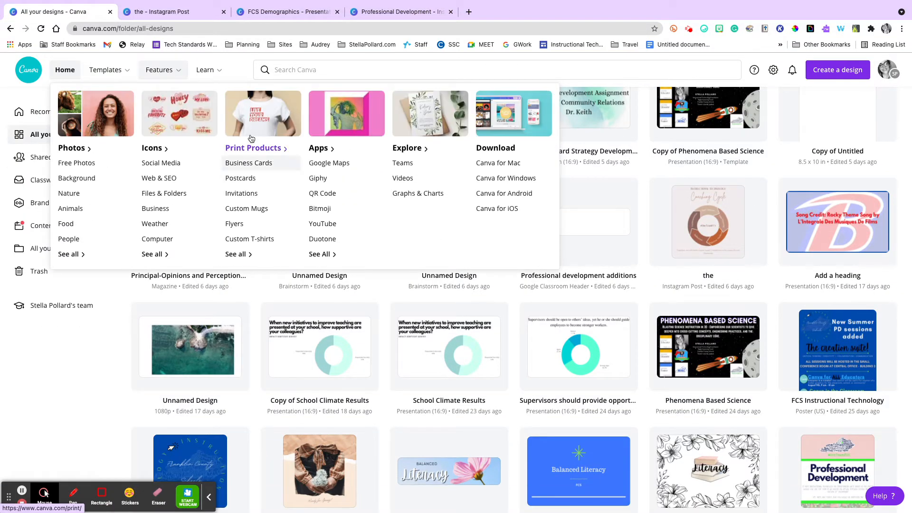
mouse_move(117, 69)
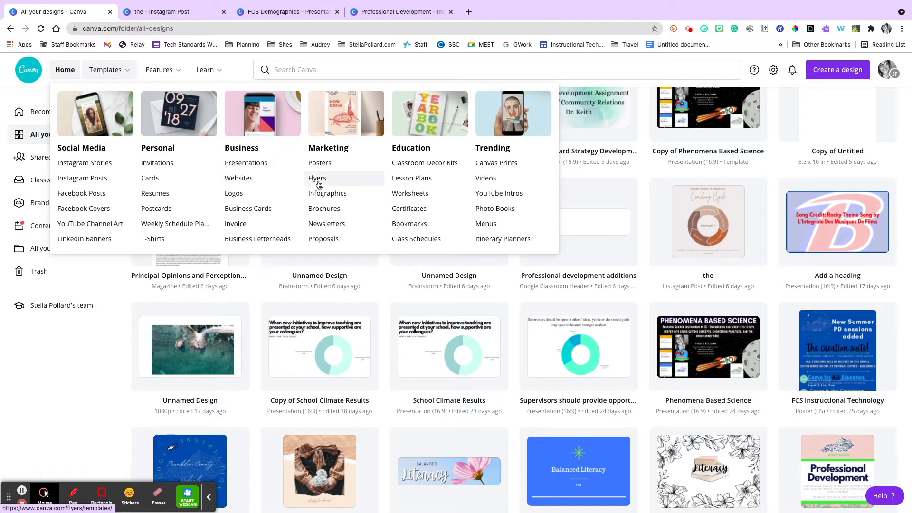
click(275, 164)
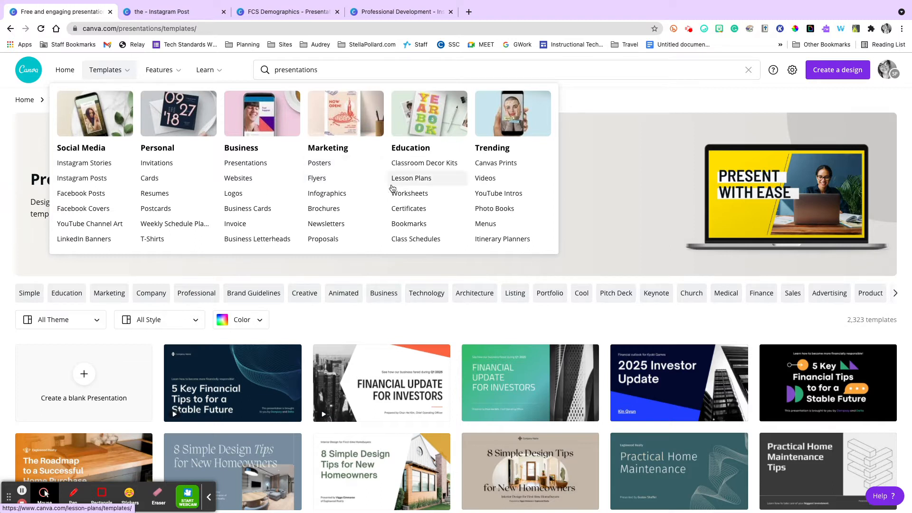
Review the feature categories and revisit the Coaching Cycle post before returning to the presentation templates.
mouse_move(163, 73)
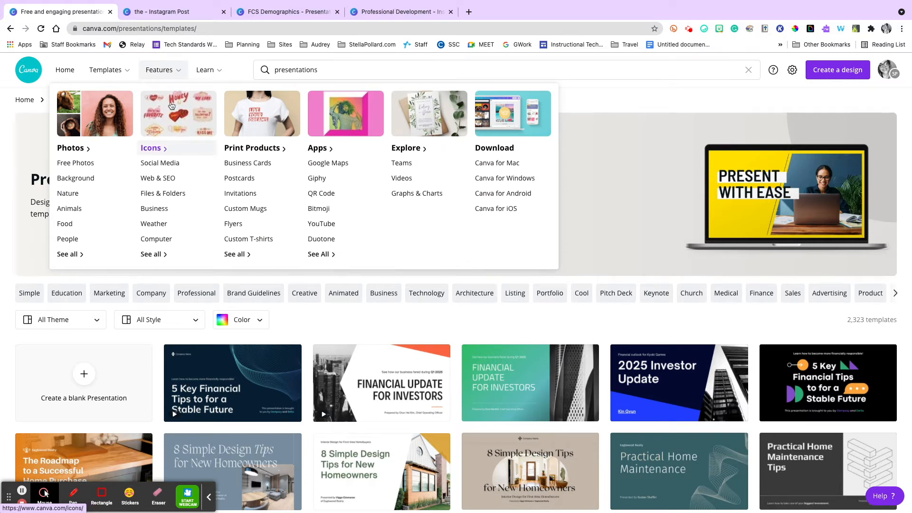
click(166, 14)
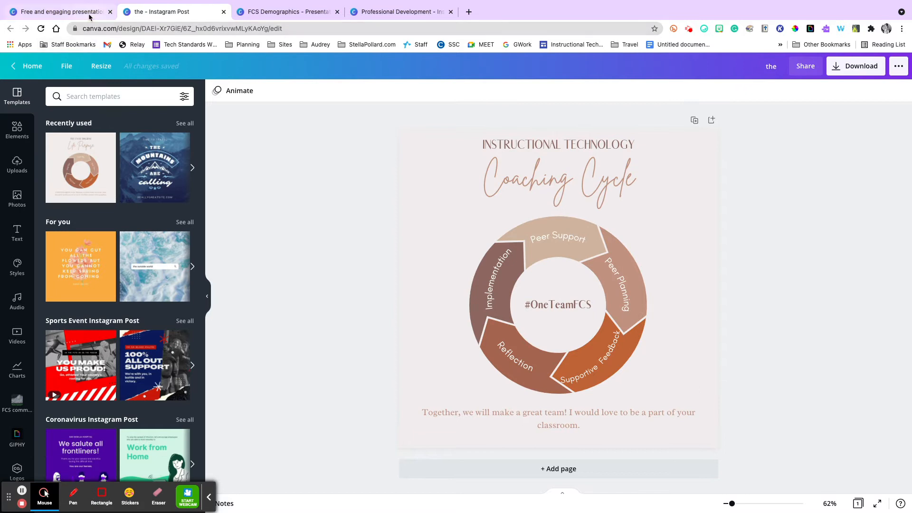
click(90, 14)
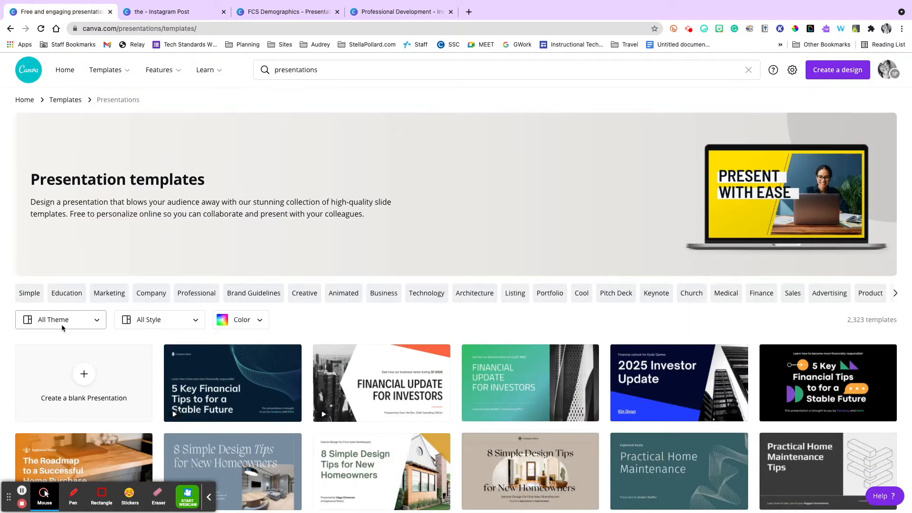
Browse the presentation templates and start customizing the Yellow Creative Gradient Sales Proposal Sales Presentation.
scroll(75, 357, down, 3)
scroll(74, 357, down, 1)
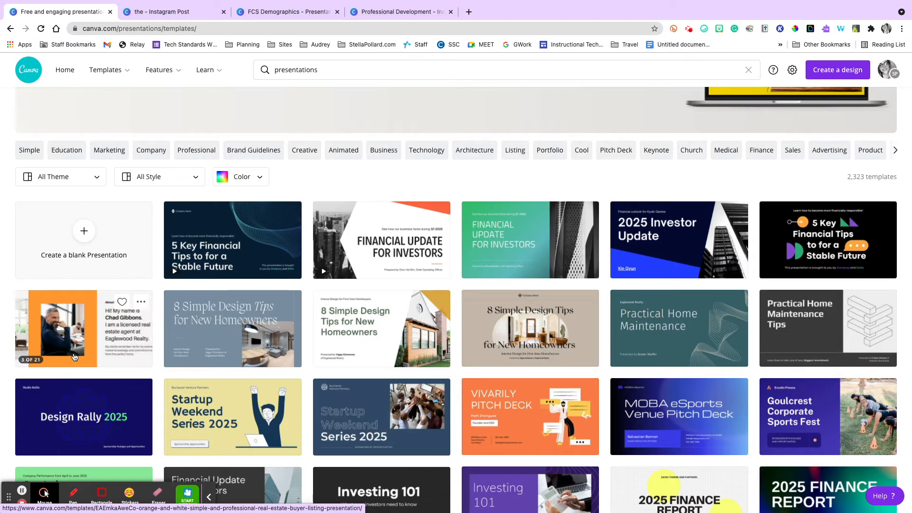
scroll(75, 357, down, 15)
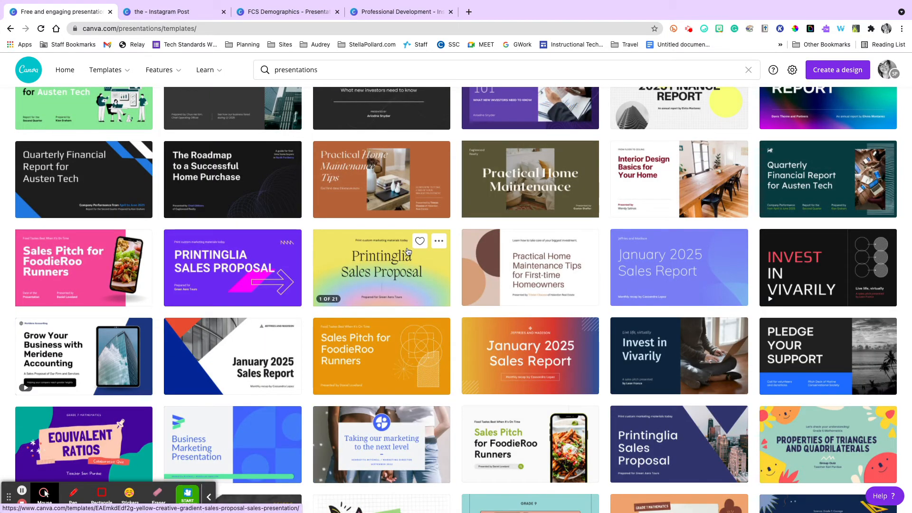
click(360, 268)
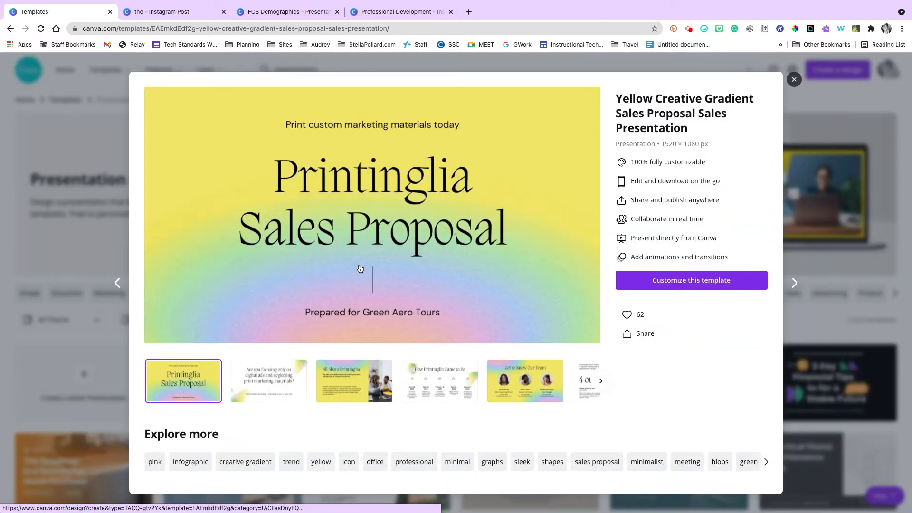
click(706, 279)
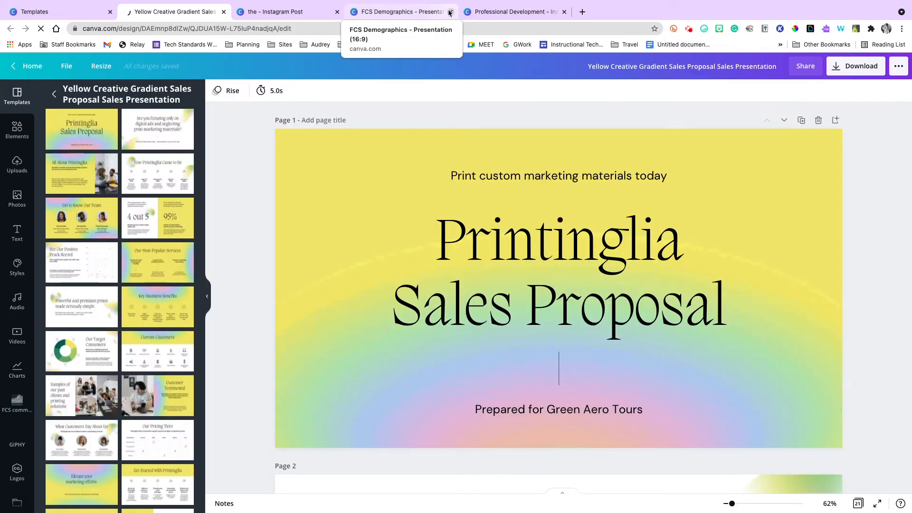
Replace the "Printinglia Sales Proposal" title on page 1 with "Franklin County Schools".
click(555, 256)
double_click(523, 241)
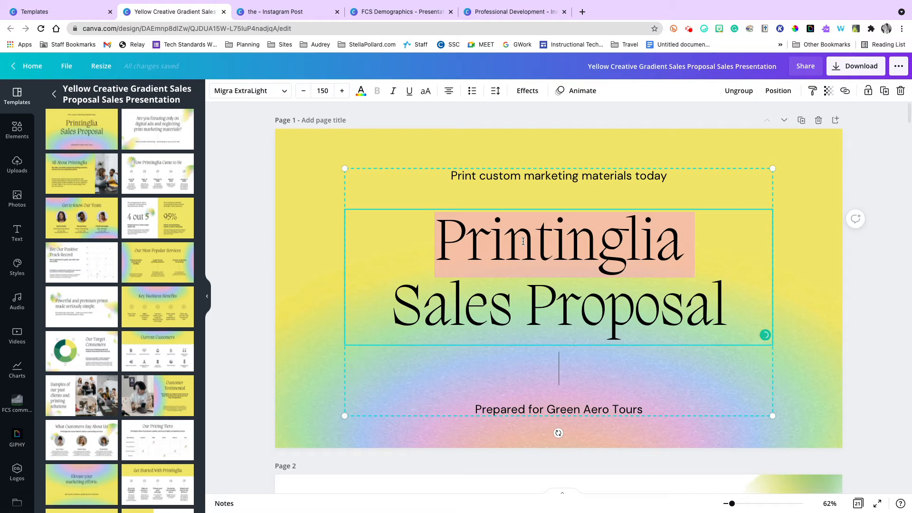
triple_click(523, 242)
text(Frankl)
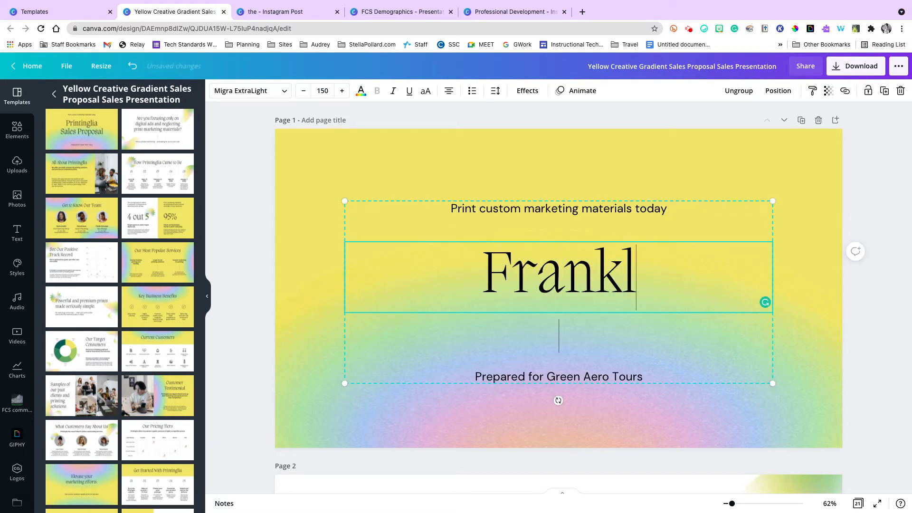
text(in County Schools)
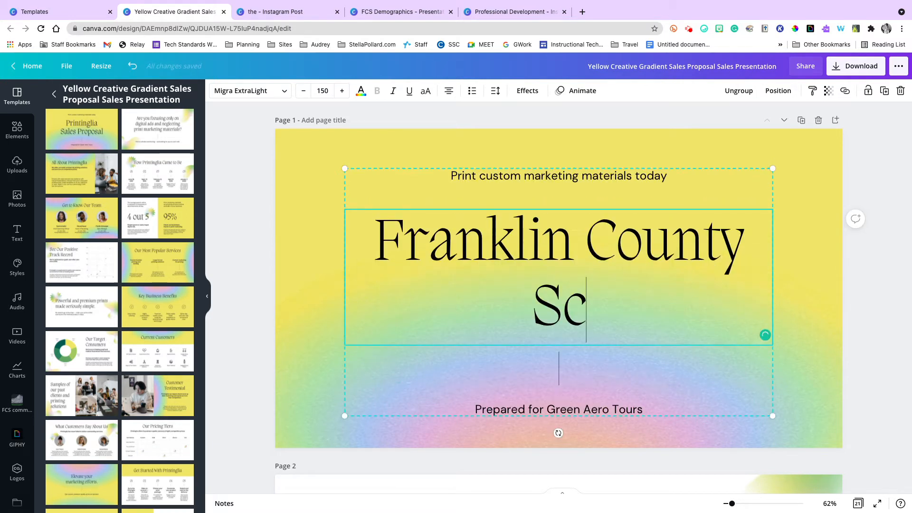
Replace the text line above the title on page 1 with "hi".
click(543, 185)
double_click(542, 176)
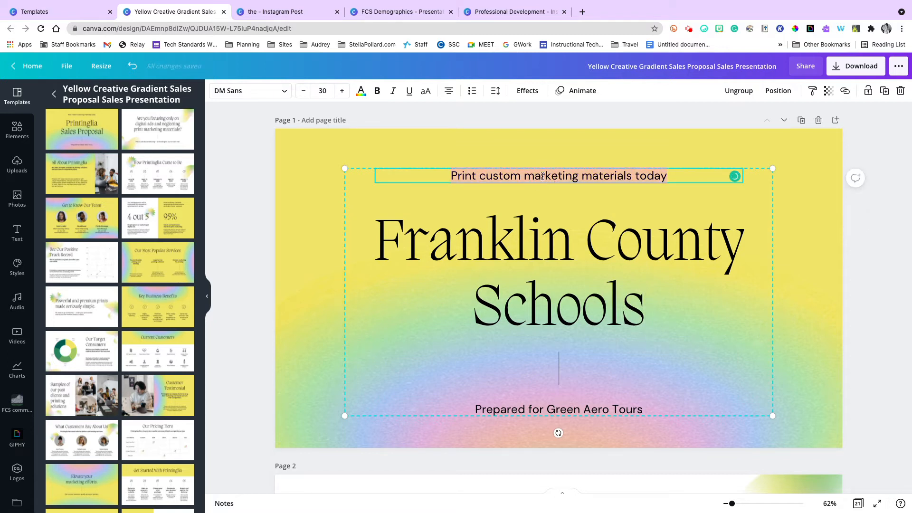
text(hi)
click(562, 409)
Delete the photo of two people from the "All About Printinglia" slide on page 3.
scroll(613, 382, down, 5)
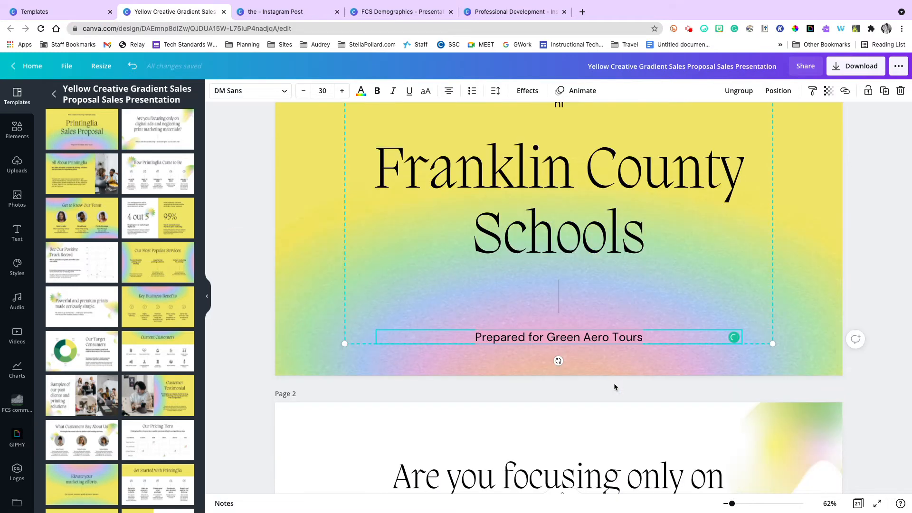
scroll(614, 387, down, 1)
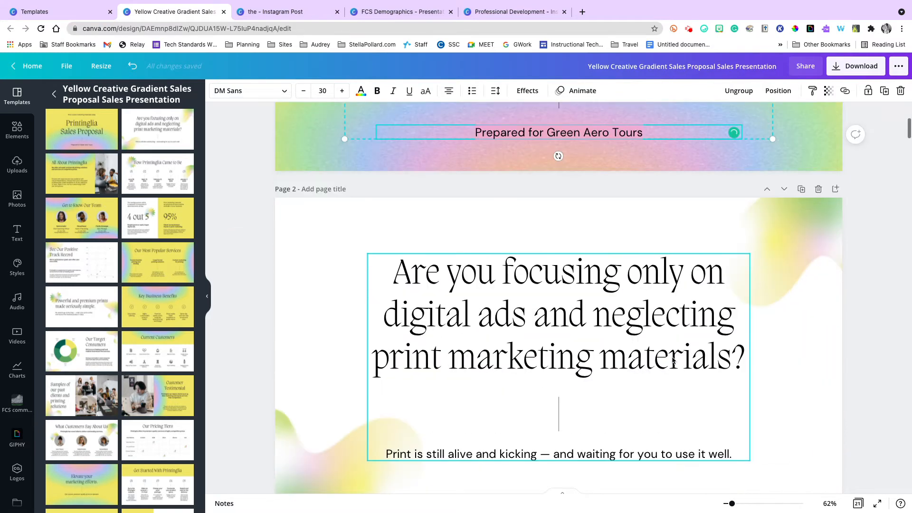
click(799, 250)
scroll(799, 250, down, 8)
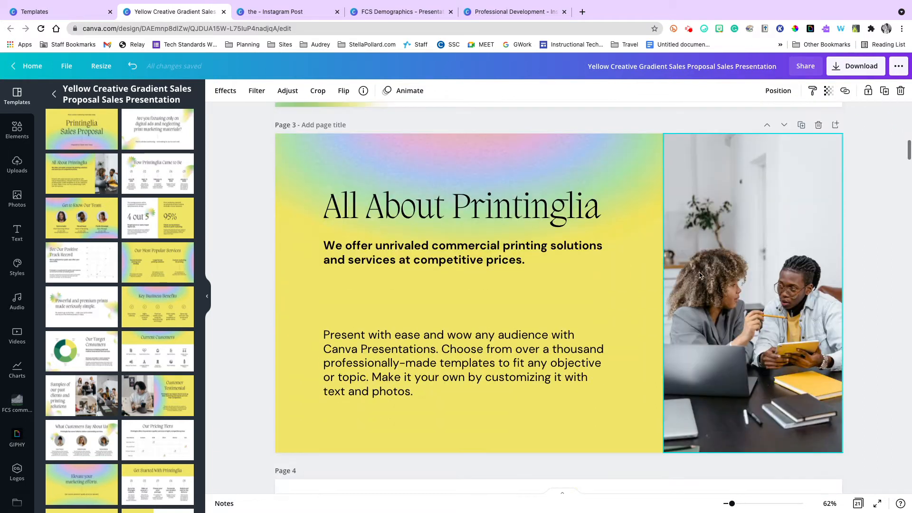
click(723, 275)
key(Delete)
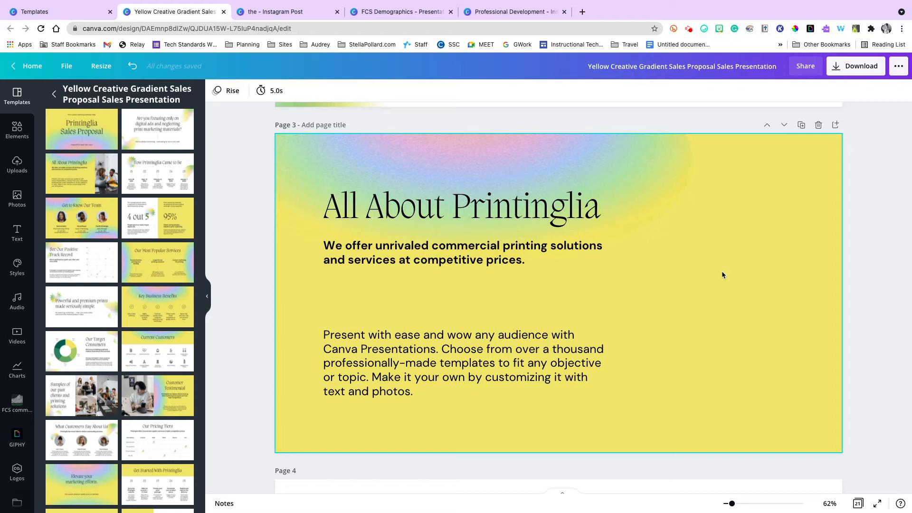
Remove the "All About Printinglia" heading and clear the bold text beneath it on page 3.
click(404, 220)
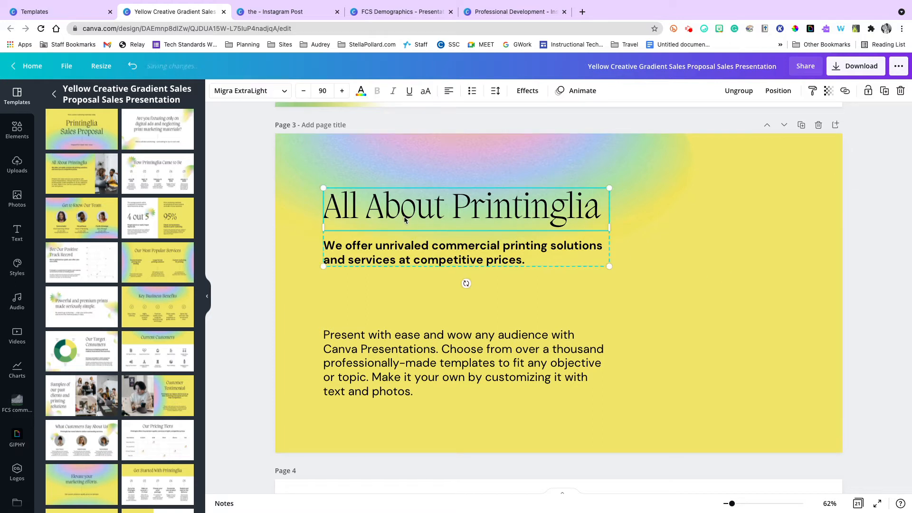
click(421, 244)
key(super+a)
key(BackSpace)
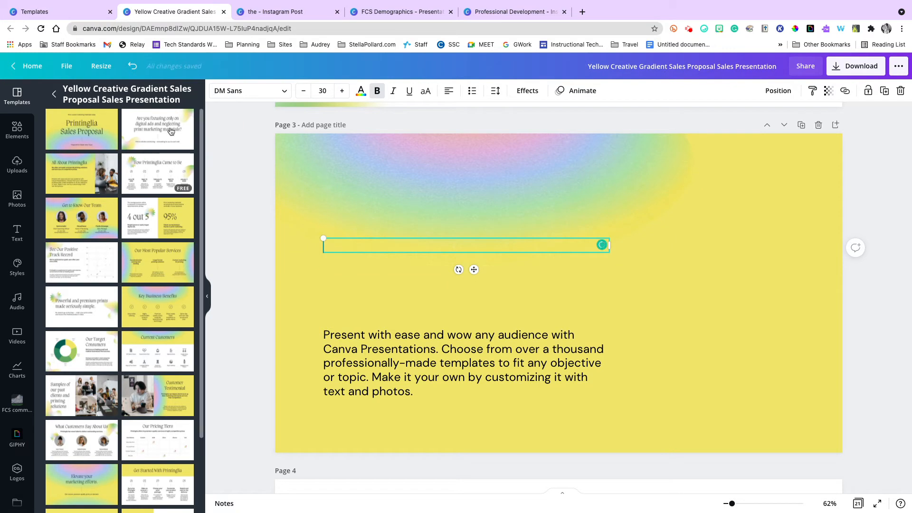
Look over the template's remaining page layouts and delete the "How Printinglia Came to Be" page.
scroll(75, 221, down, 2)
scroll(75, 221, down, 1)
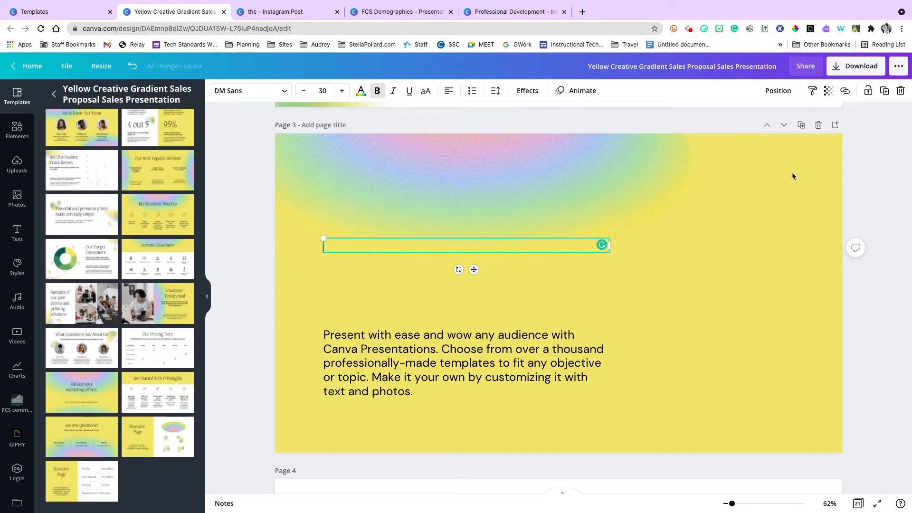
scroll(793, 162, down, 5)
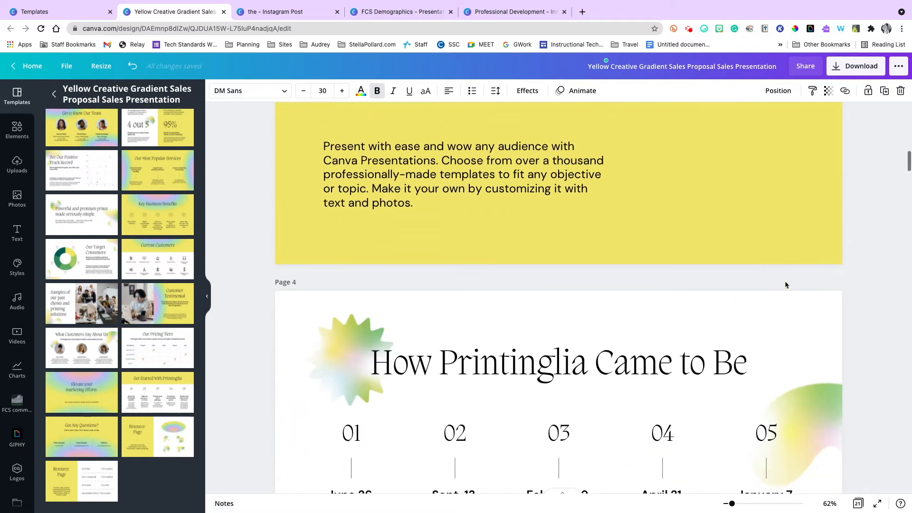
scroll(734, 352, down, 4)
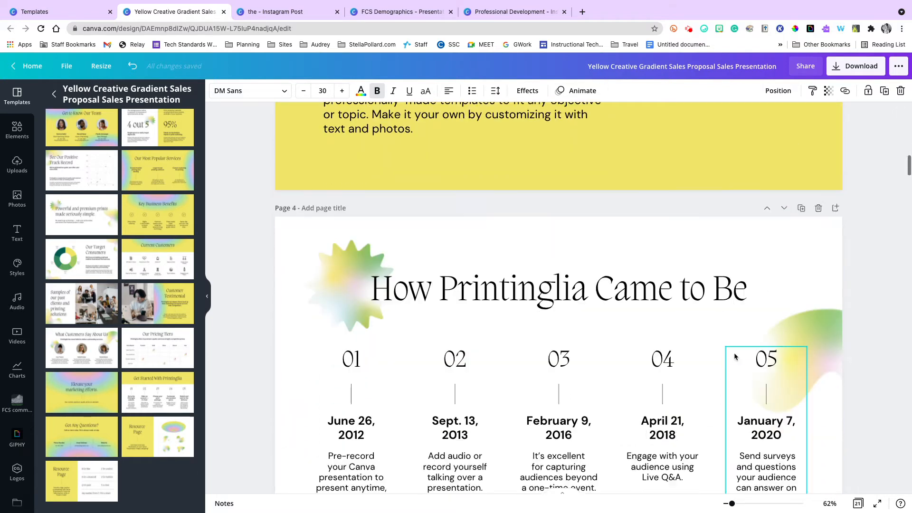
scroll(735, 351, up, 3)
click(818, 238)
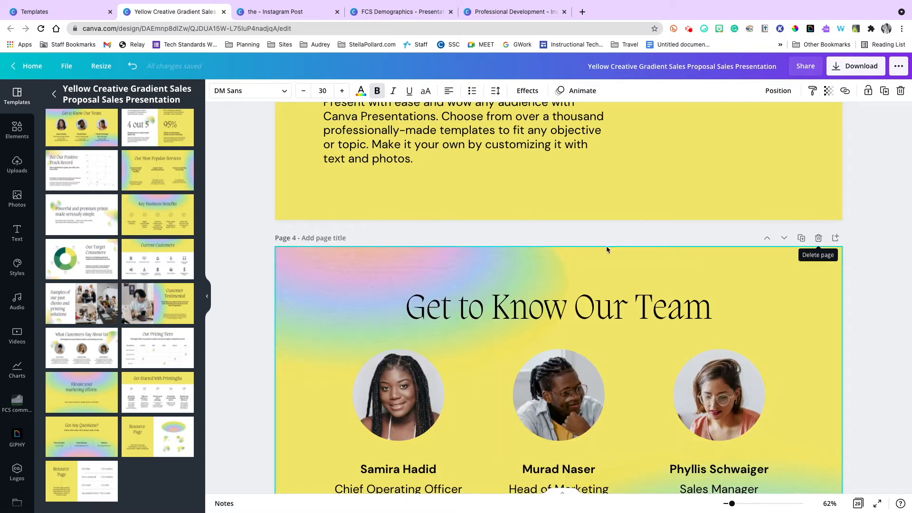
Create a blank presentation from the presentation templates page and browse its suggested template categories.
click(71, 11)
click(98, 143)
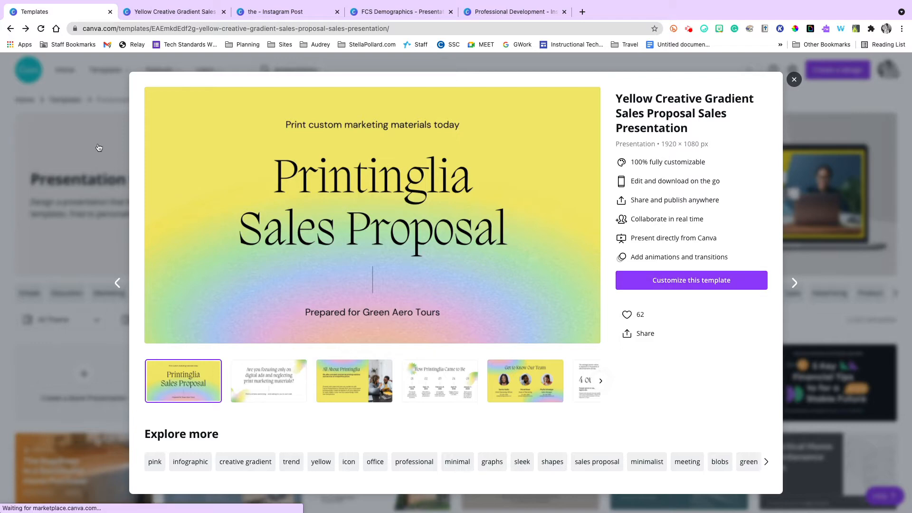
scroll(243, 179, up, 7)
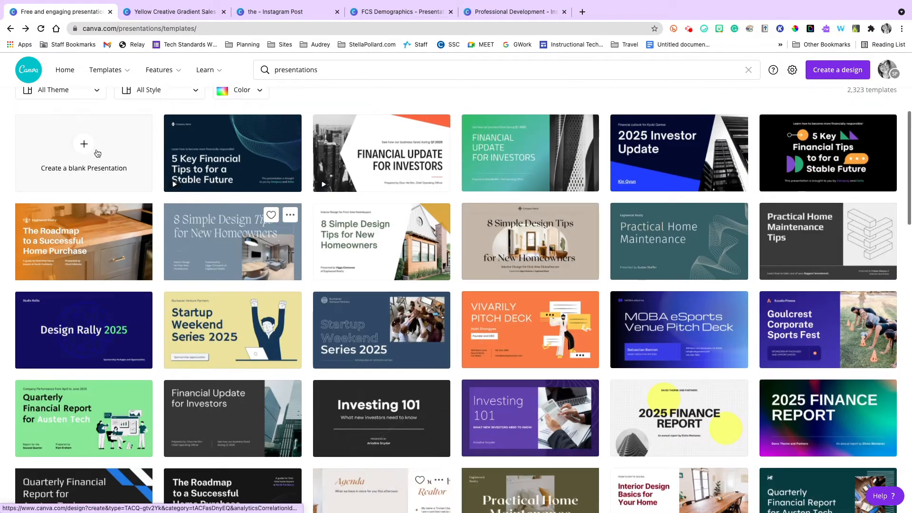
click(81, 143)
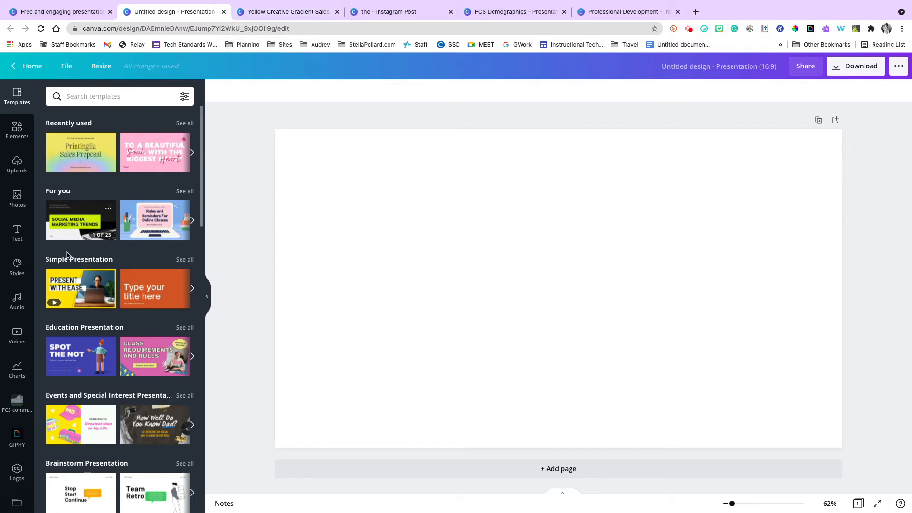
scroll(63, 249, down, 15)
scroll(67, 255, down, 9)
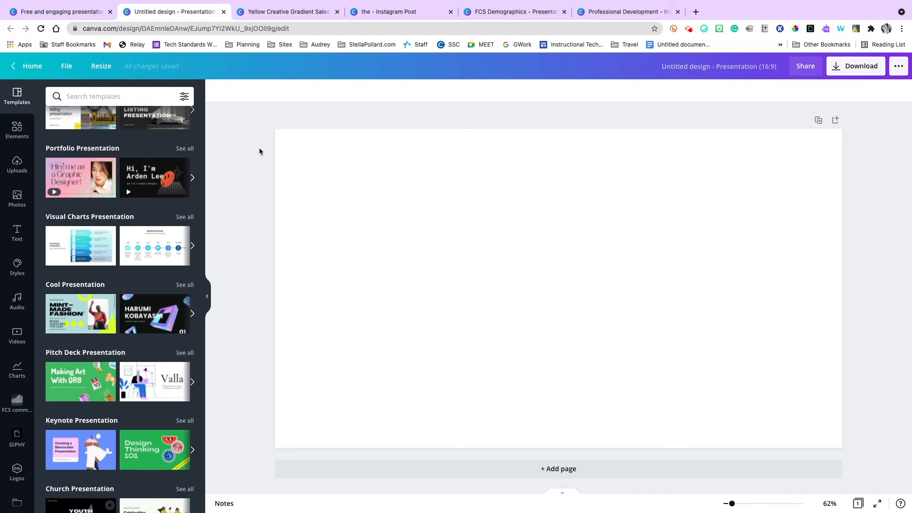
Resize the blank presentation to a custom size of 8.5 × 11 in.
click(108, 72)
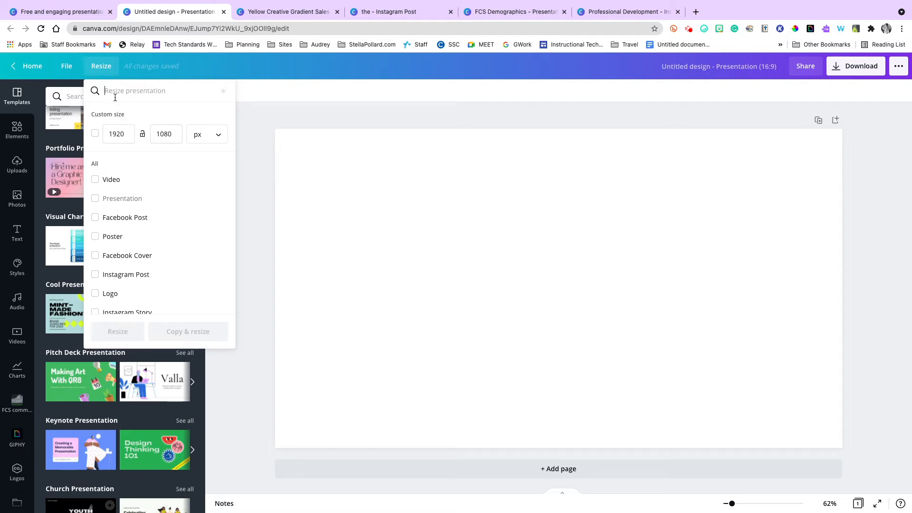
click(120, 131)
click(225, 135)
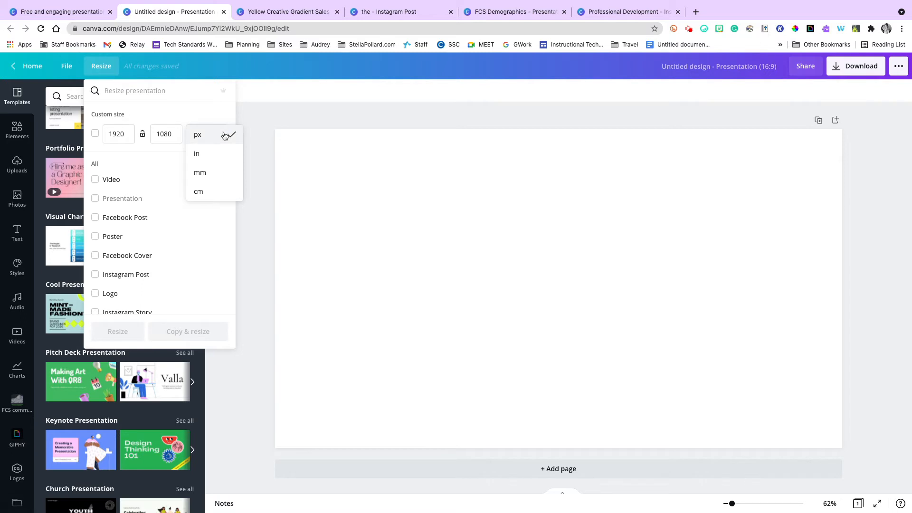
click(216, 152)
click(114, 136)
text(8.5)
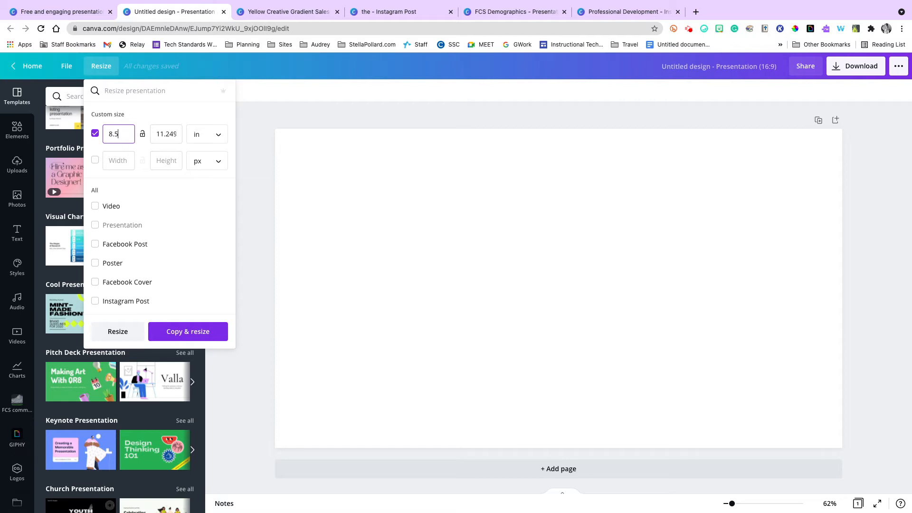
key(Tab)
text(11)
click(218, 195)
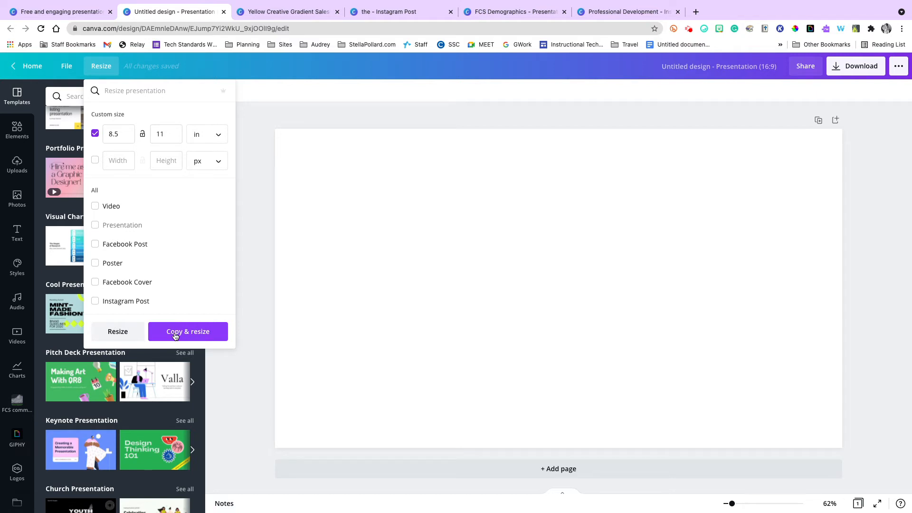
click(117, 331)
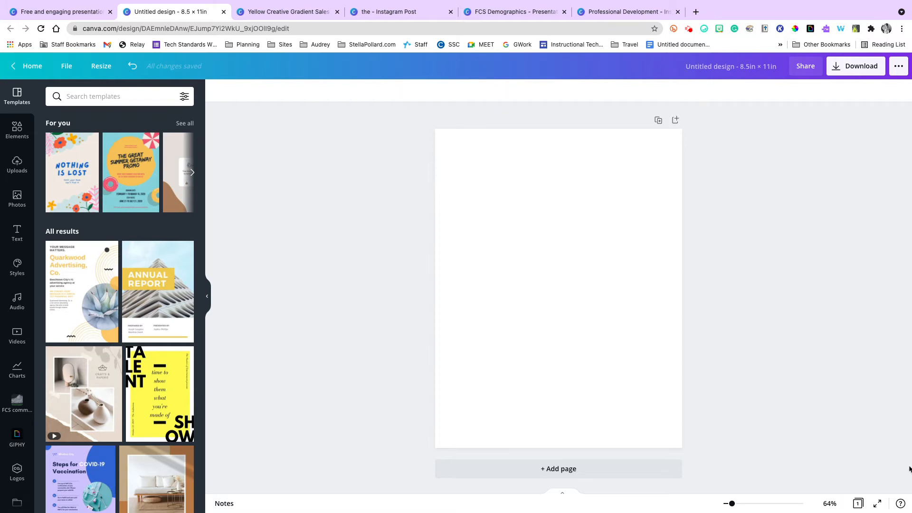
Add a heading to the blank page and replace its placeholder text with "Hi".
drag(731, 503, 740, 503)
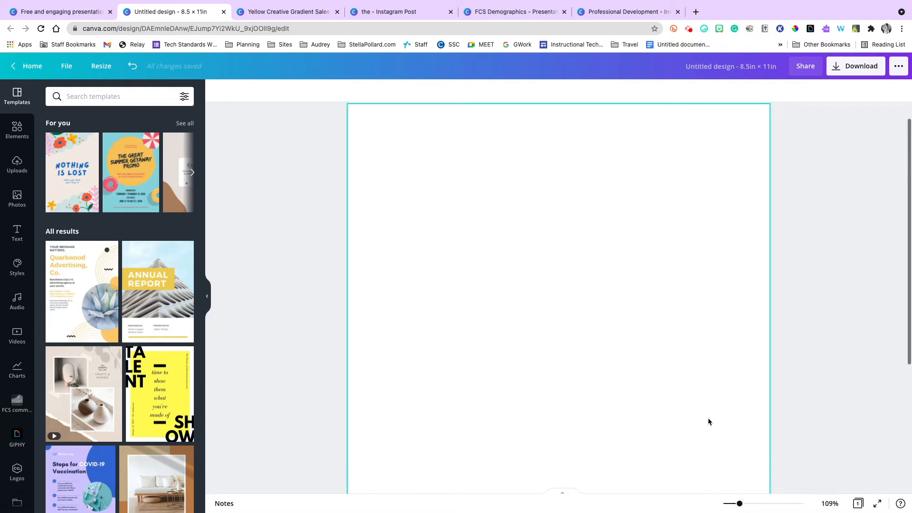
scroll(707, 414, down, 4)
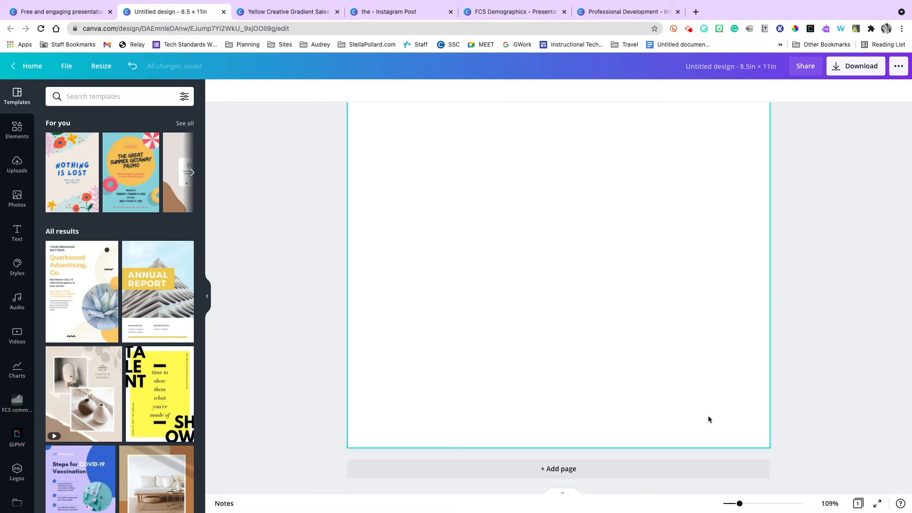
scroll(707, 415, up, 5)
scroll(708, 416, down, 4)
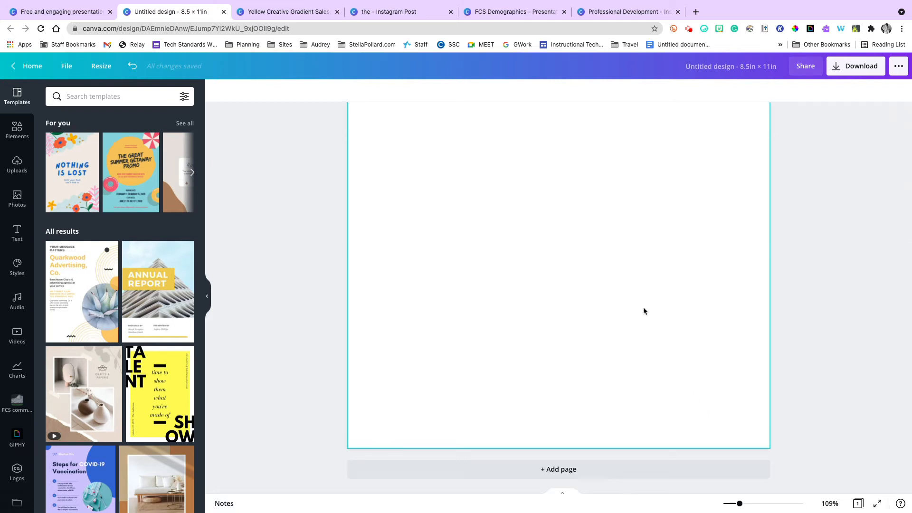
scroll(643, 307, up, 5)
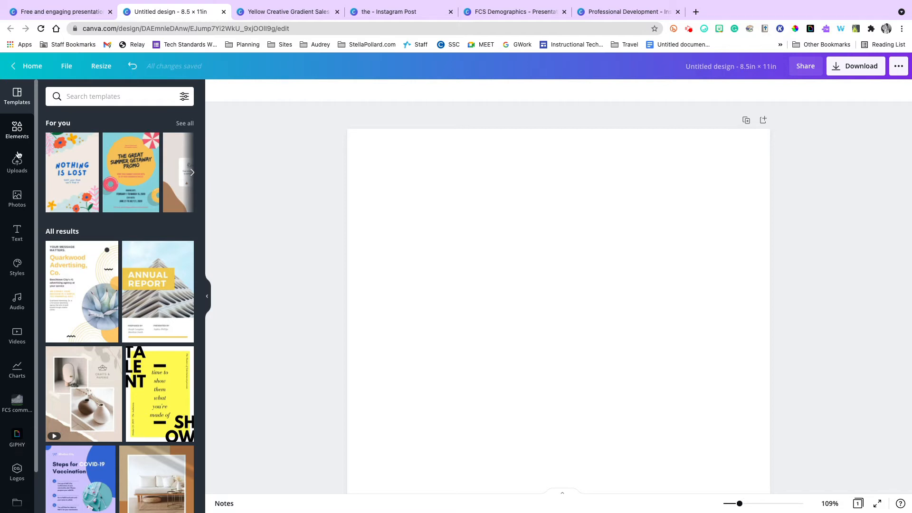
scroll(23, 231, up, 5)
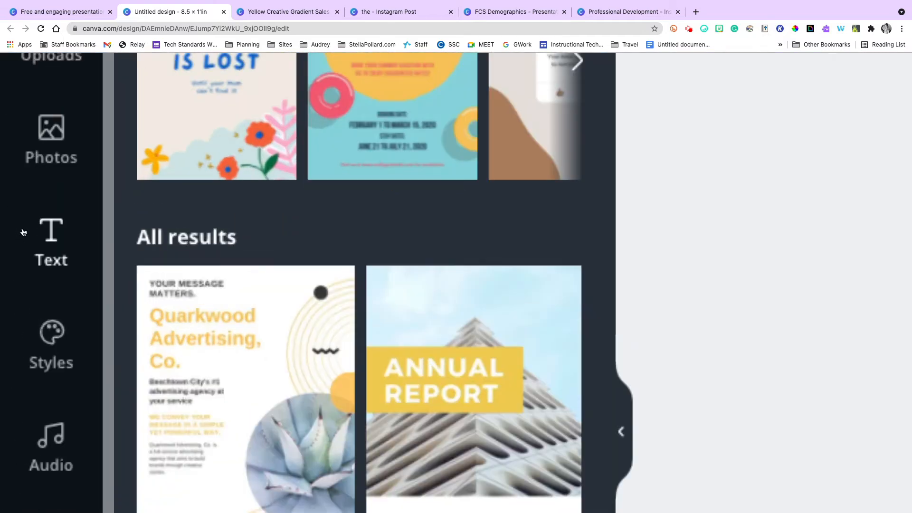
click(49, 238)
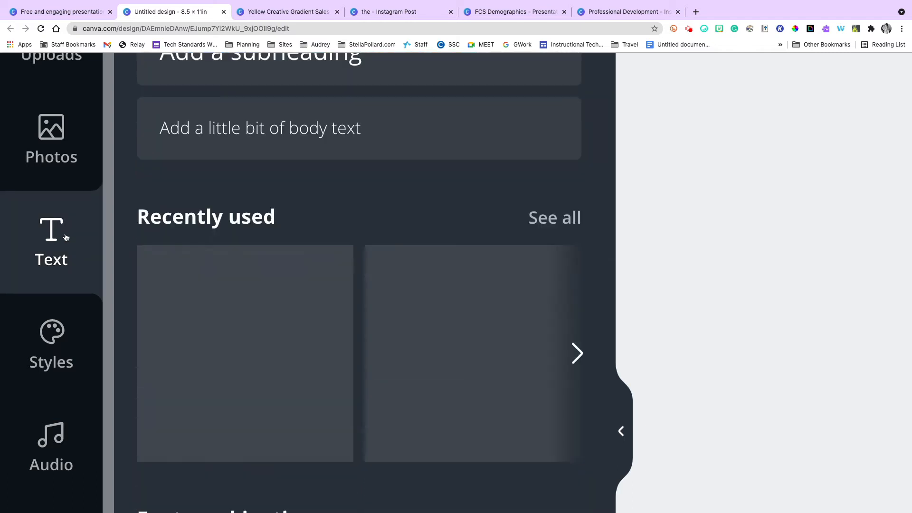
scroll(65, 238, down, 5)
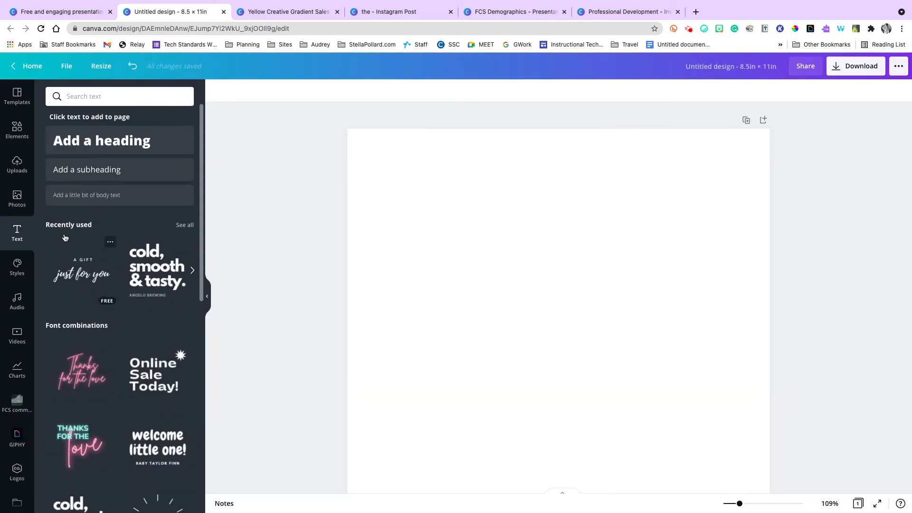
click(82, 141)
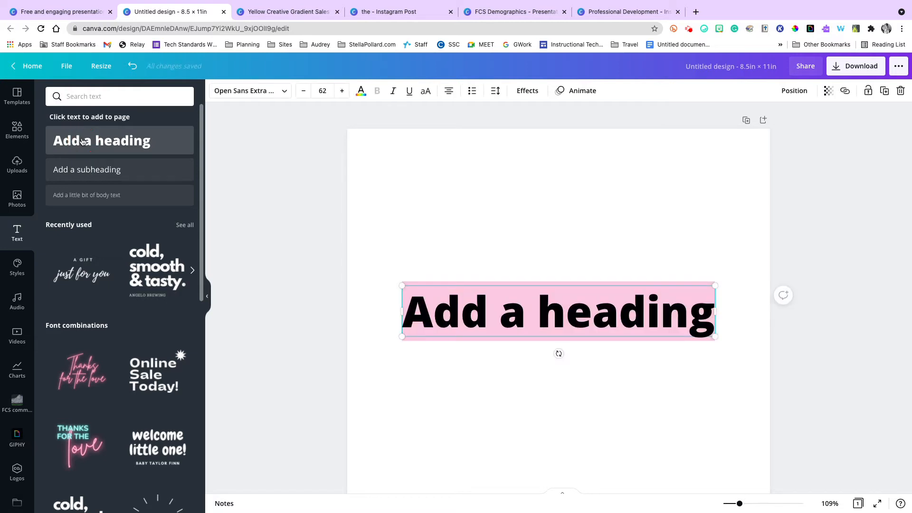
text(Hi)
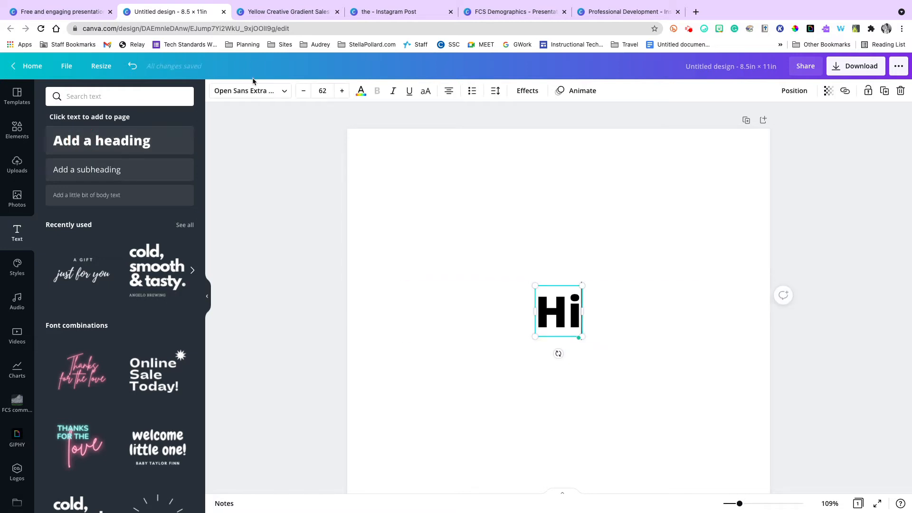
Format the "Hi" heading in the KG Beneath Your Beautiful font at size 54 and move it near the page's upper-left corner.
click(302, 92)
click(303, 91)
click(303, 92)
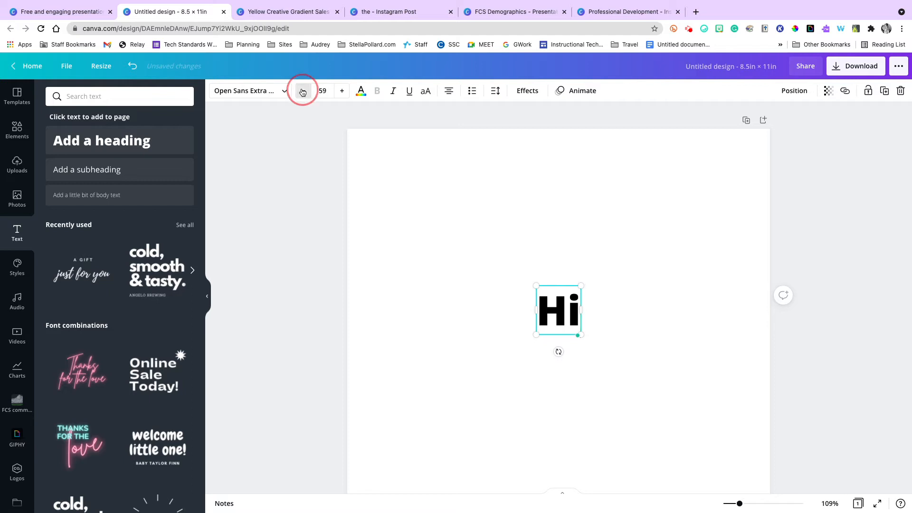
click(303, 92)
click(302, 92)
click(303, 91)
click(303, 91)
click(303, 91)
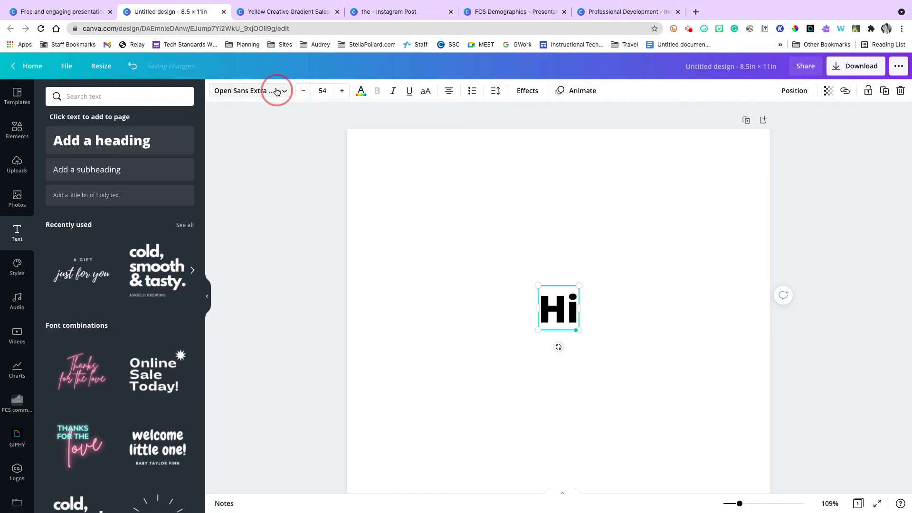
click(277, 91)
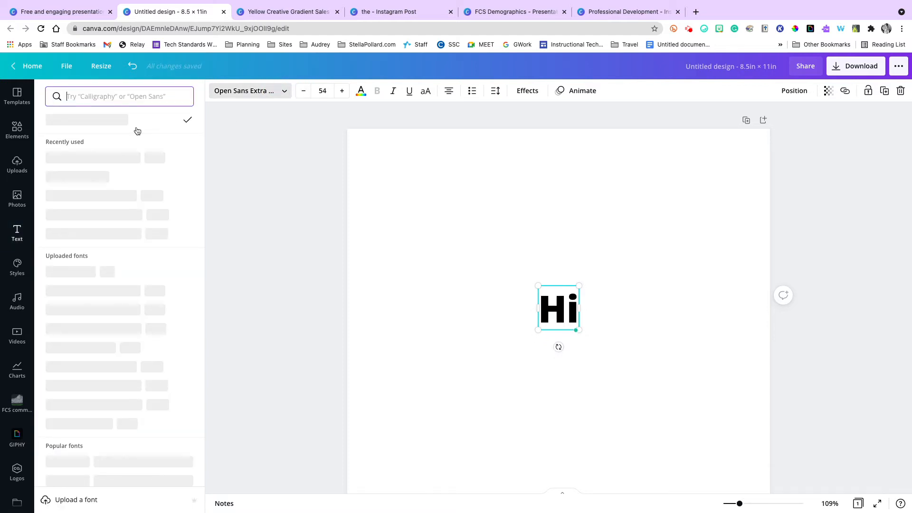
click(115, 160)
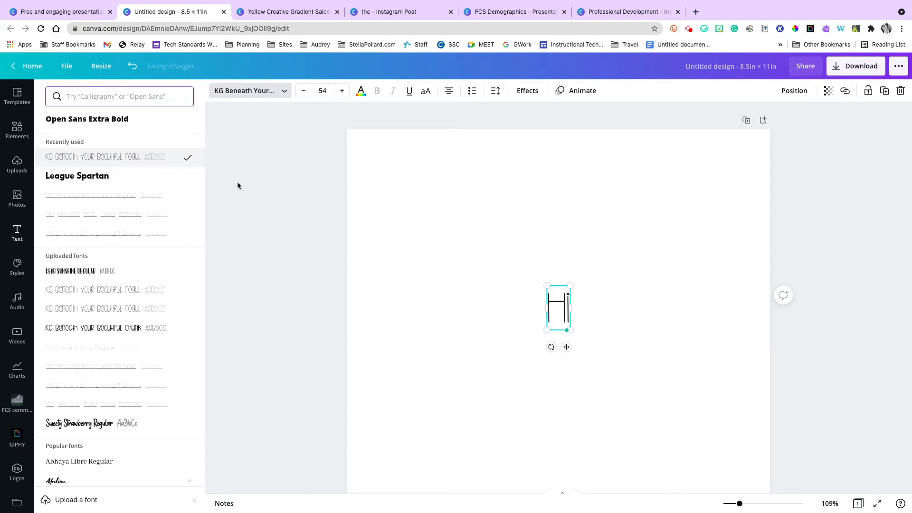
click(366, 193)
drag(553, 307, 375, 185)
Insert the "DAZZLE eau de parfum" font combination onto the page.
scroll(144, 287, down, 1)
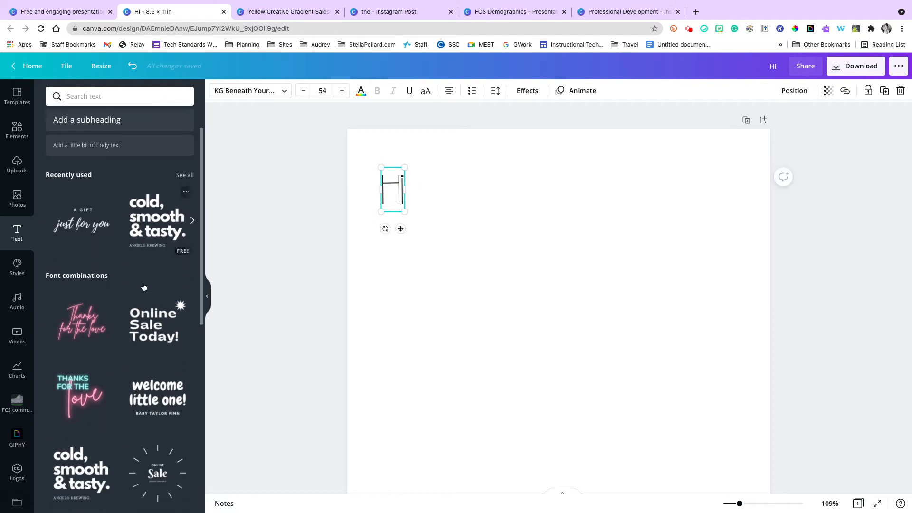
scroll(144, 286, down, 2)
scroll(88, 239, down, 4)
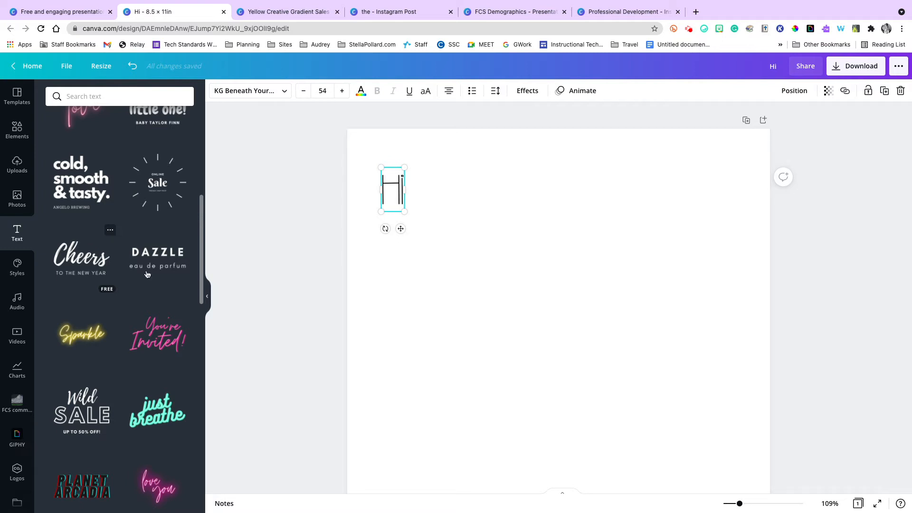
scroll(148, 252, down, 2)
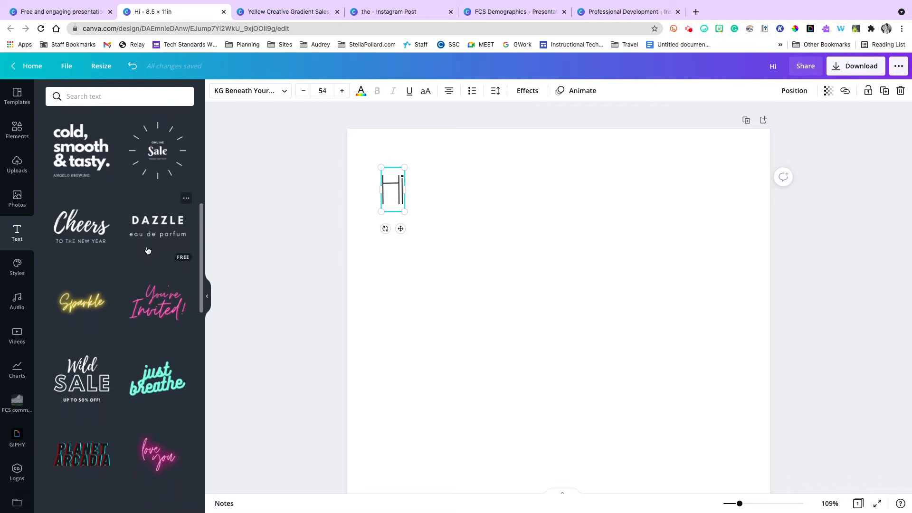
click(148, 221)
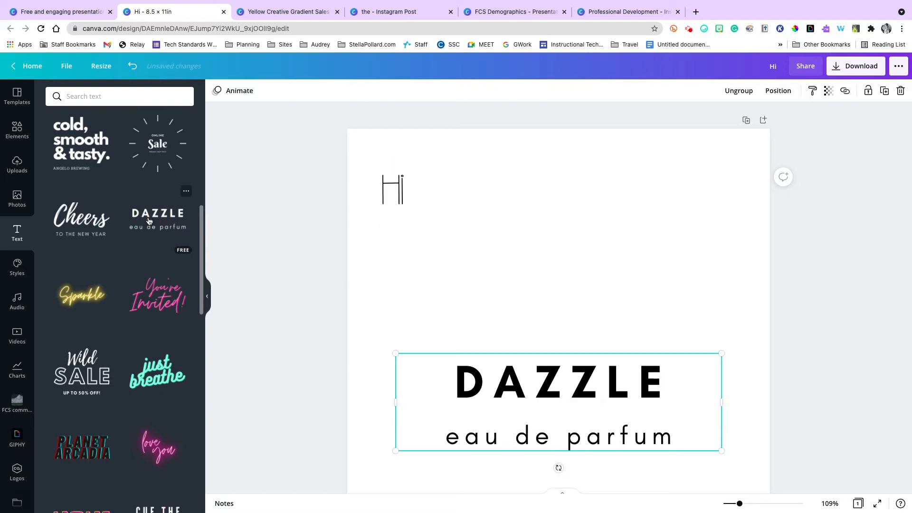
Replace "DAZZLE" with "WELCOME!" and the line beneath it with "to FCS!".
double_click(474, 390)
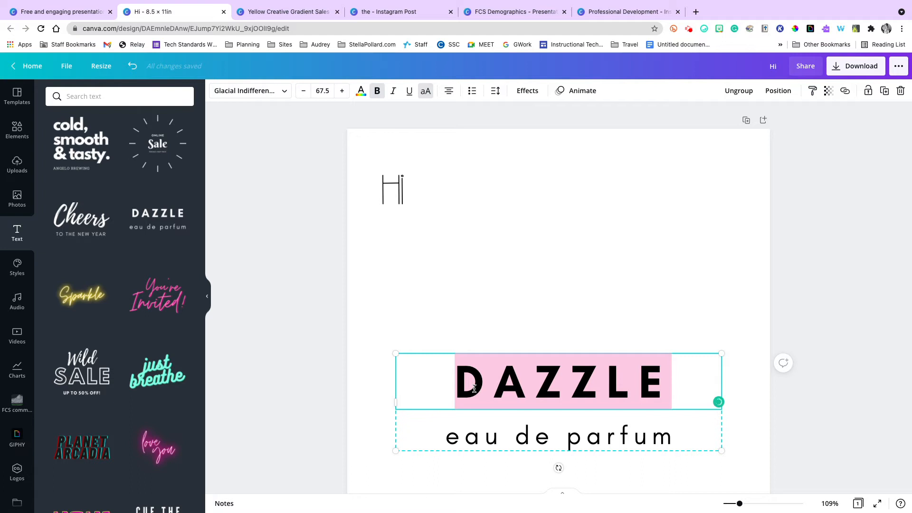
text(WELCOME!)
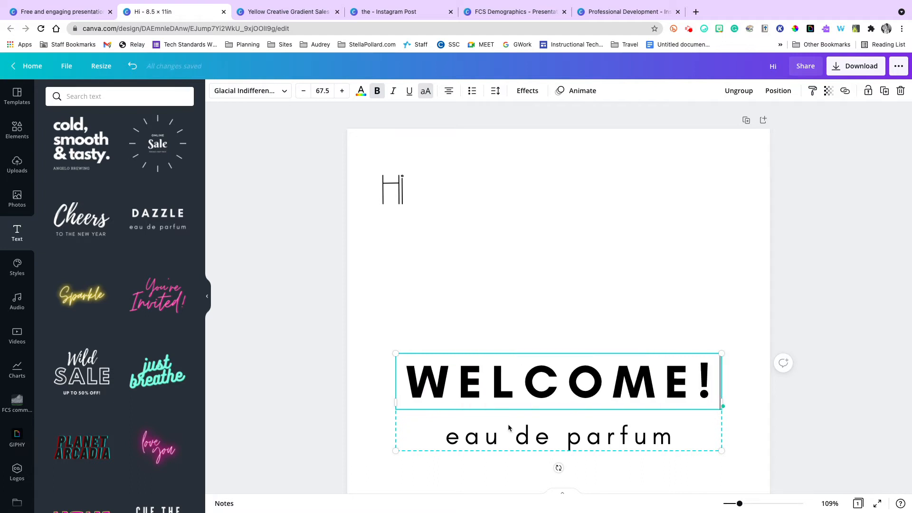
click(527, 451)
double_click(527, 439)
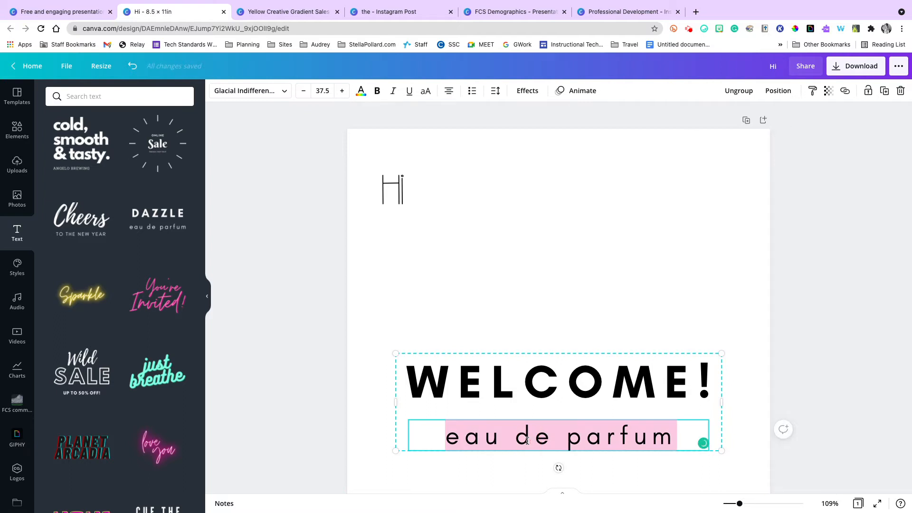
text(to FCS!)
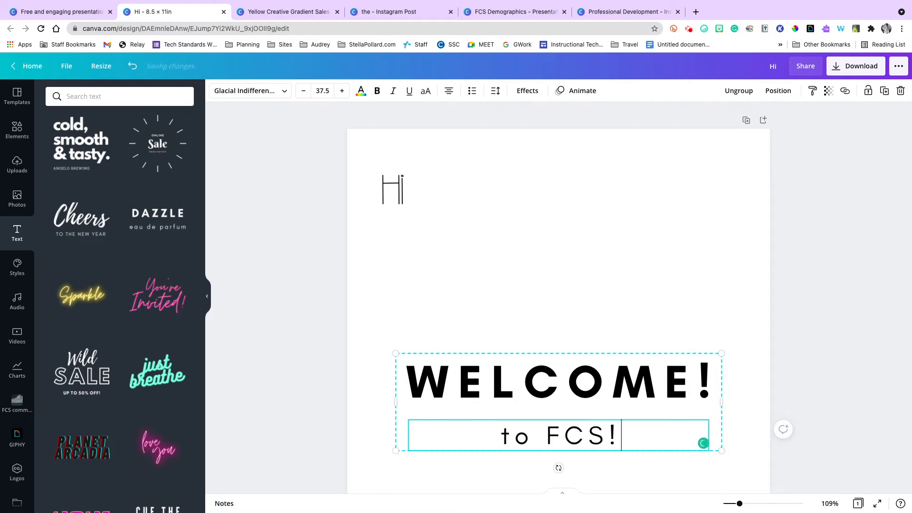
Move the "WELCOME! to FCS!" text group to the top of the page, beside the "Hi" heading.
click(805, 325)
drag(605, 378, 664, 217)
drag(646, 174, 623, 172)
click(749, 299)
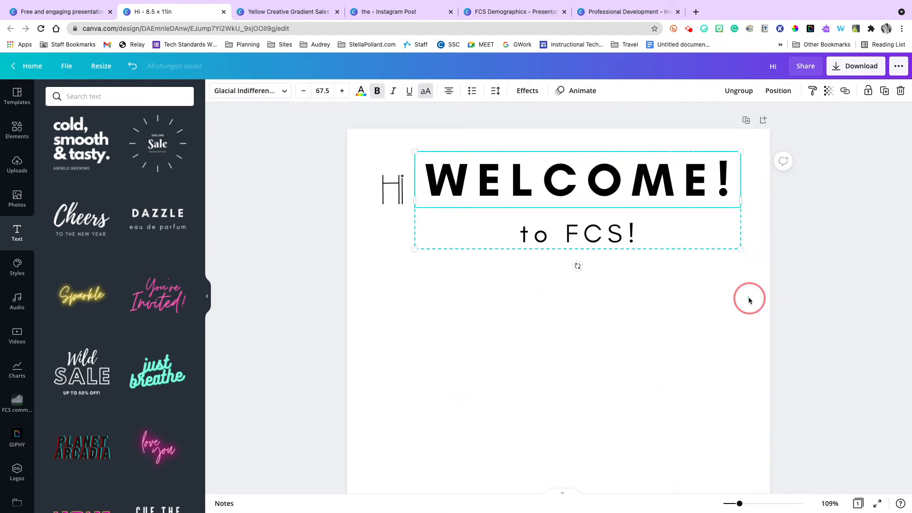
drag(644, 209, 634, 228)
drag(566, 217, 584, 183)
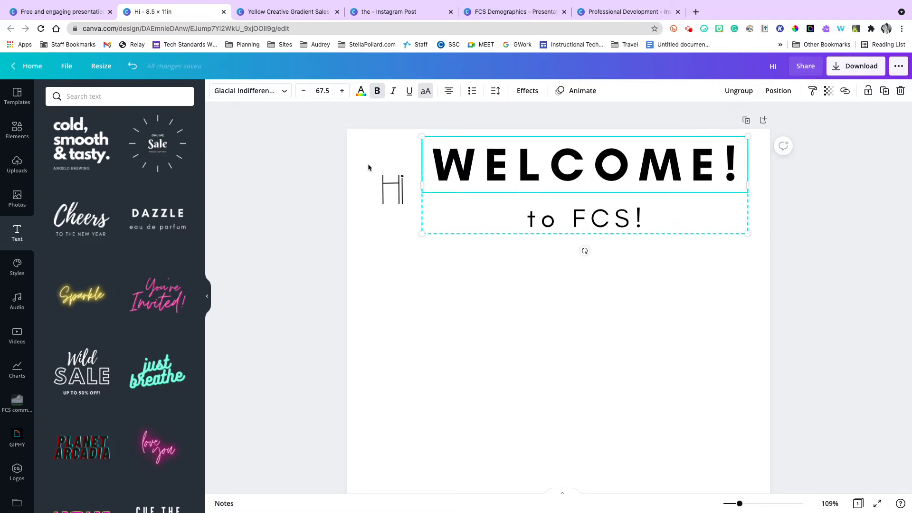
click(419, 269)
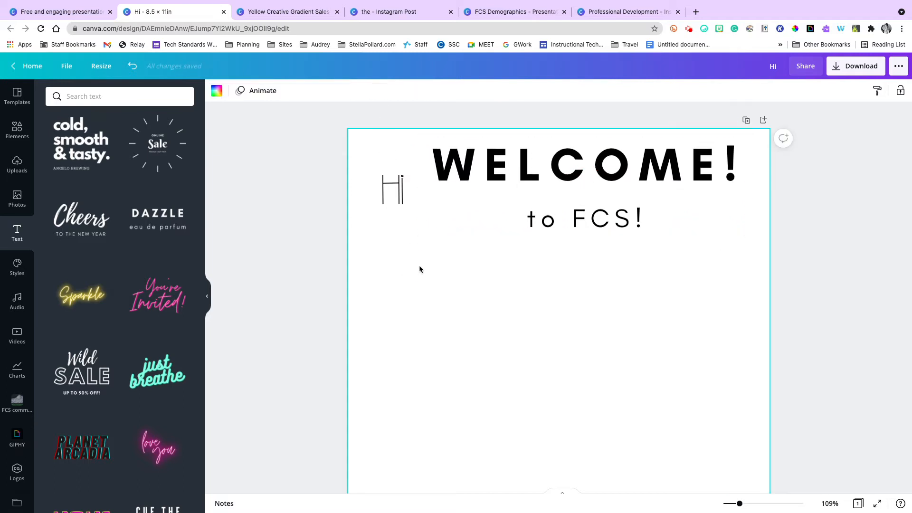
Change the "WELCOME!" text to the custom light purple #D587FF.
click(501, 177)
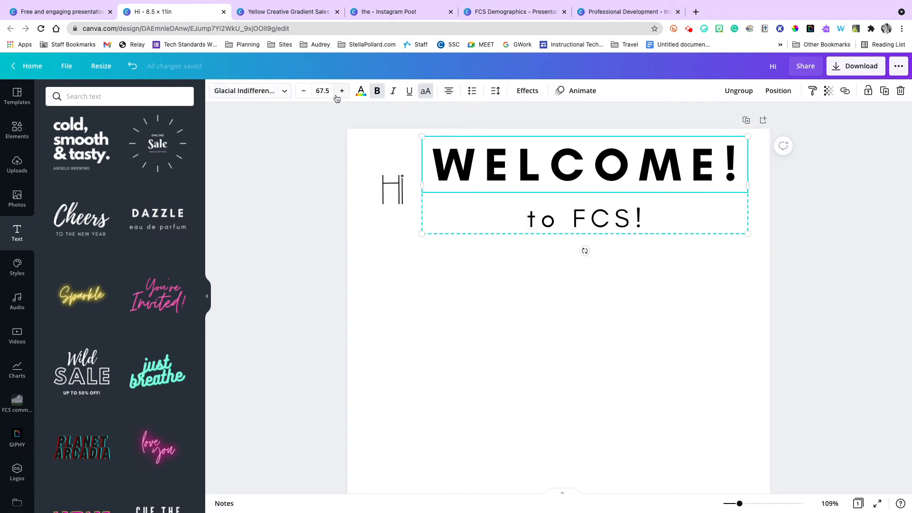
click(363, 98)
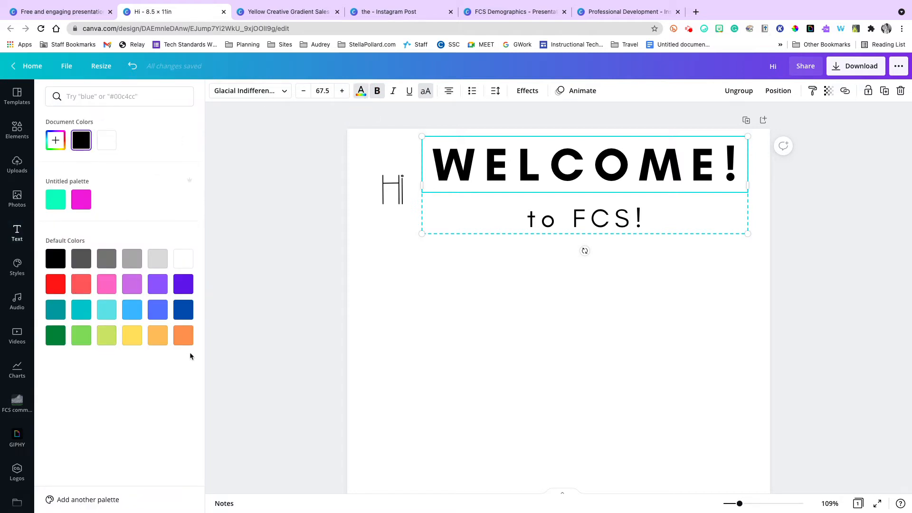
click(56, 141)
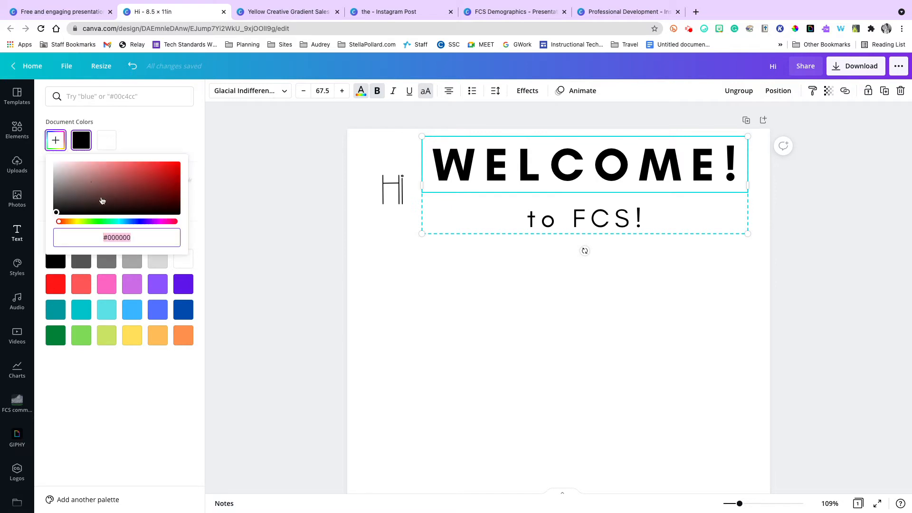
drag(80, 222, 149, 223)
drag(132, 170, 113, 148)
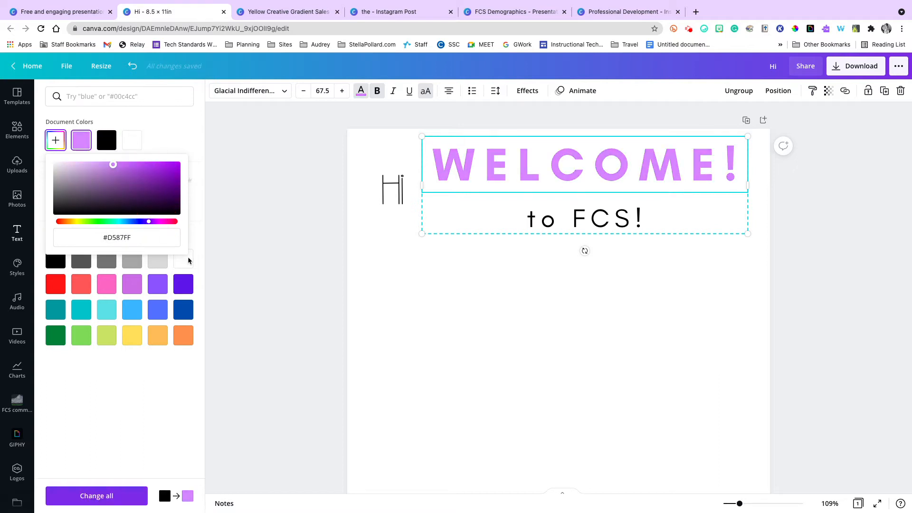
click(234, 257)
Change the "to FCS!" line to the mint green from the Untitled palette.
click(639, 213)
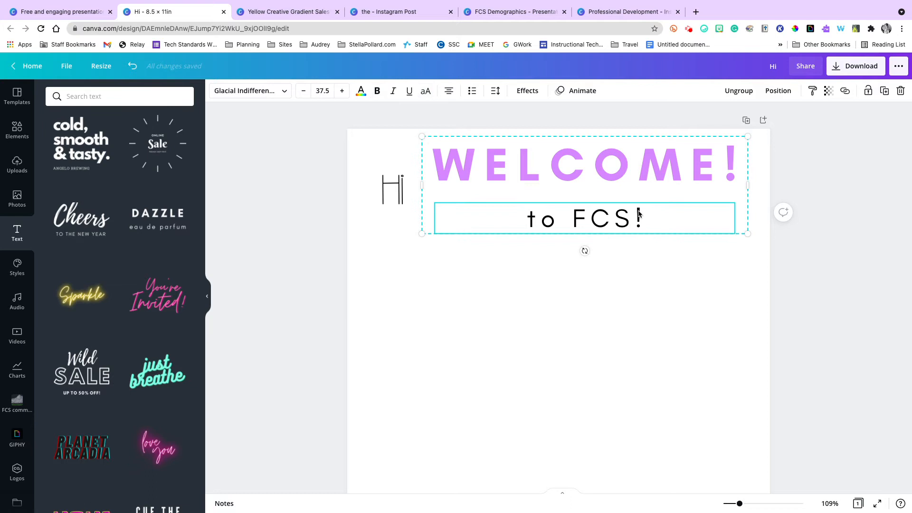
click(555, 226)
click(634, 221)
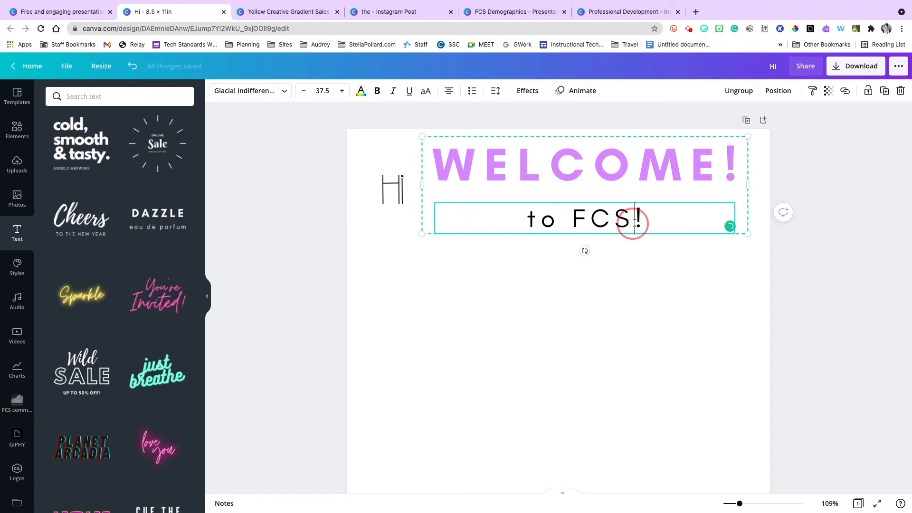
drag(650, 222, 509, 215)
click(361, 90)
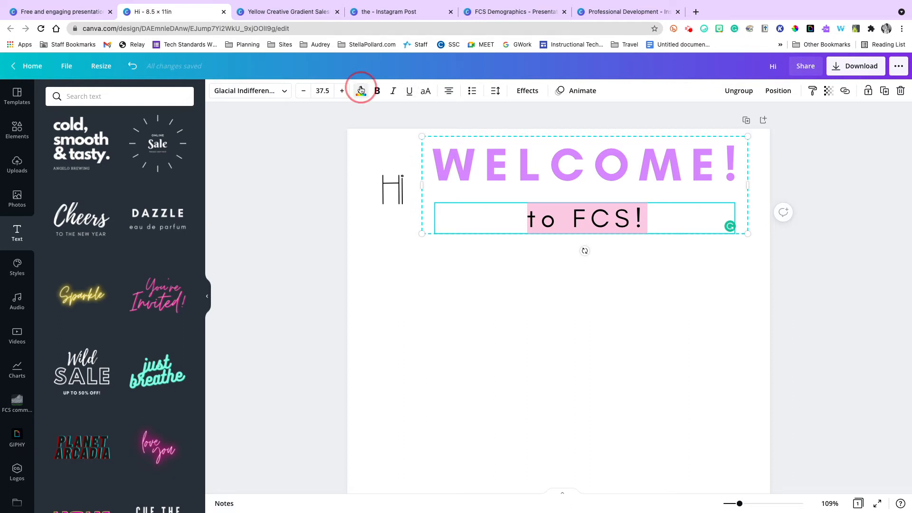
click(56, 199)
click(368, 344)
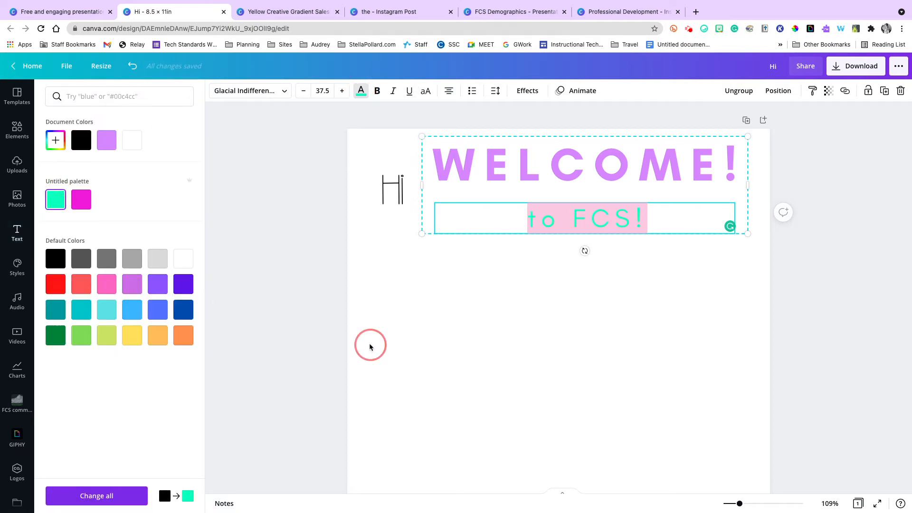
Recolor the "to FCS!" line with the light gray from the default colors.
double_click(613, 218)
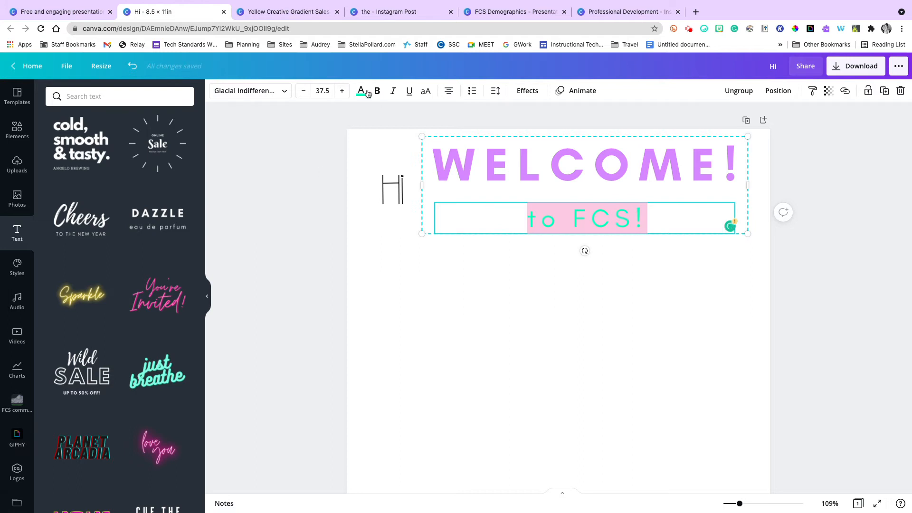
click(368, 94)
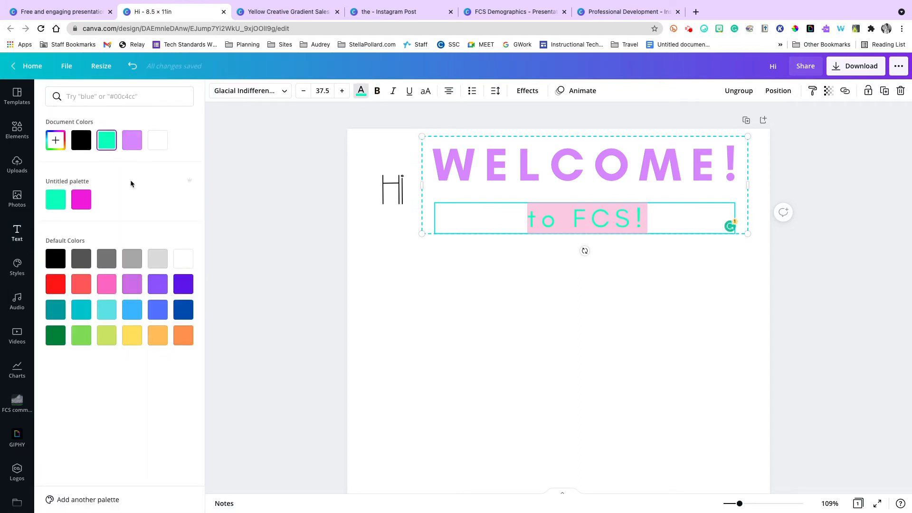
click(127, 264)
click(460, 295)
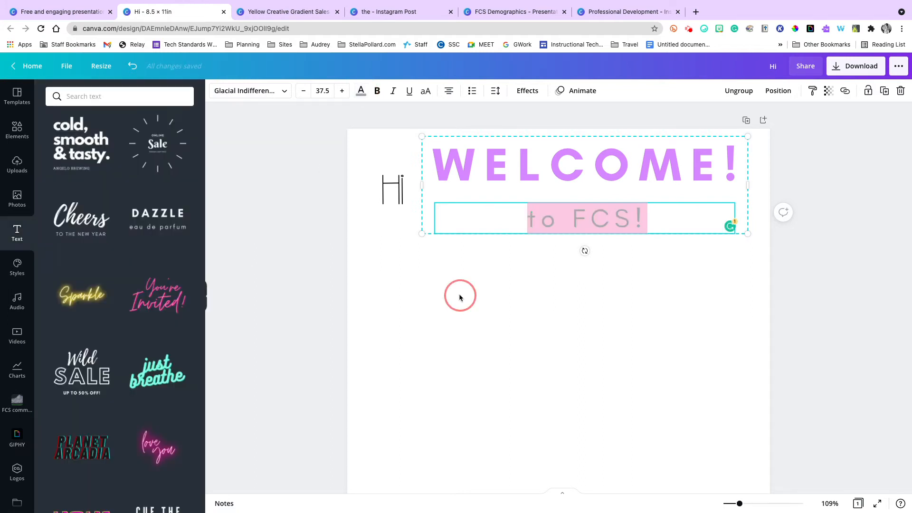
Try underline and italic on the "WELCOME!" text, and turn both off again.
click(709, 170)
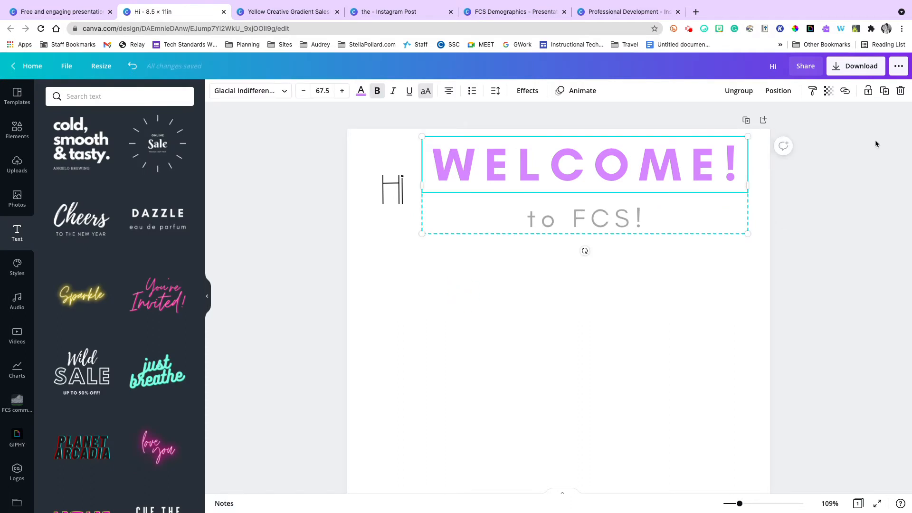
click(392, 92)
click(408, 92)
click(391, 93)
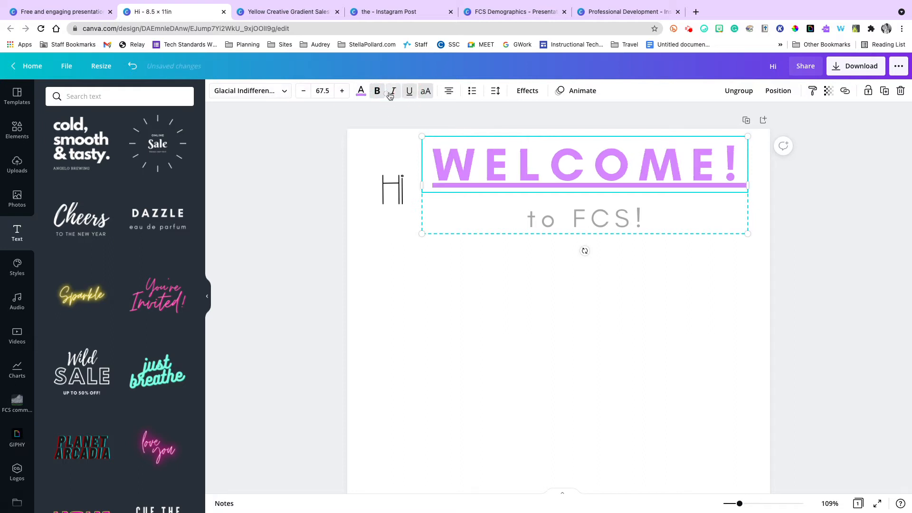
click(409, 92)
click(390, 94)
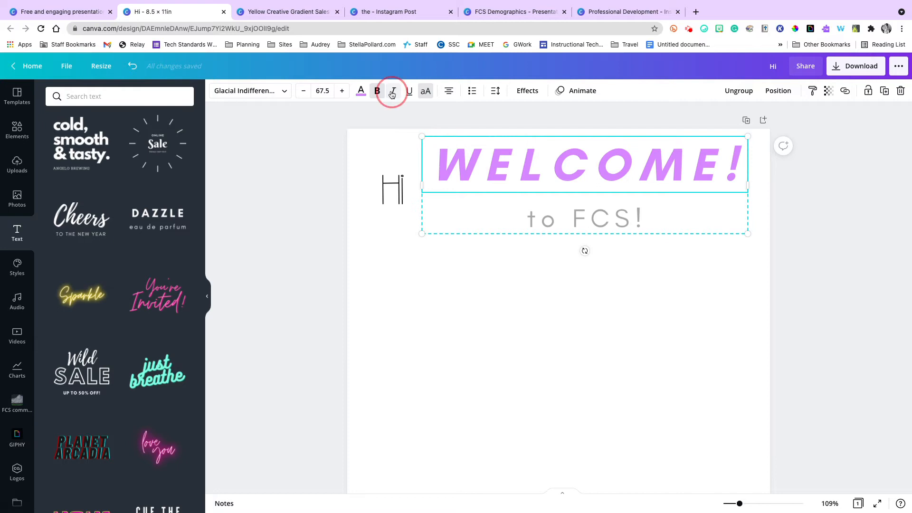
click(393, 92)
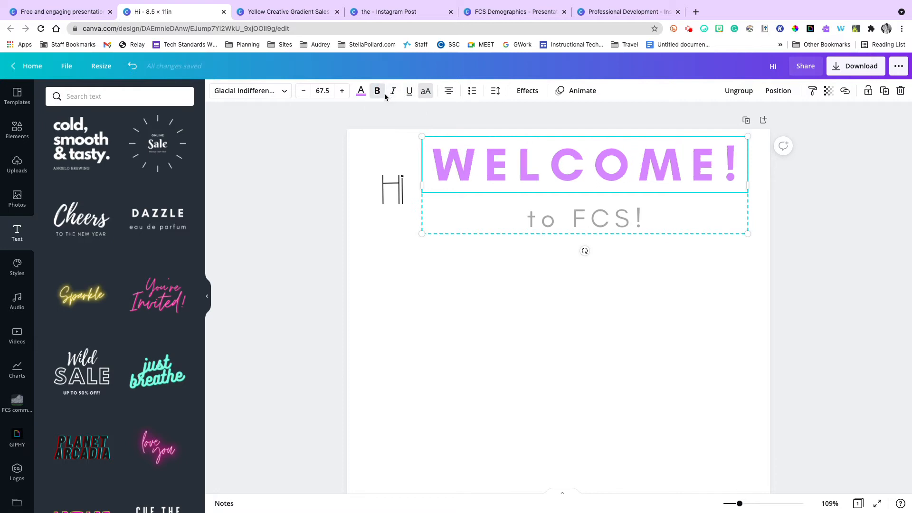
Toggle the uppercase setting of the "WELCOME!" text off and back on.
click(423, 93)
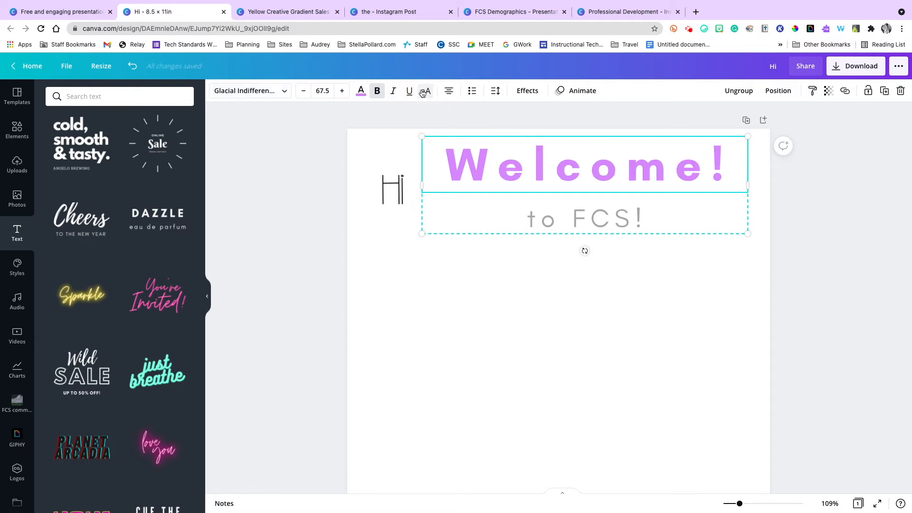
click(422, 94)
click(422, 93)
click(422, 93)
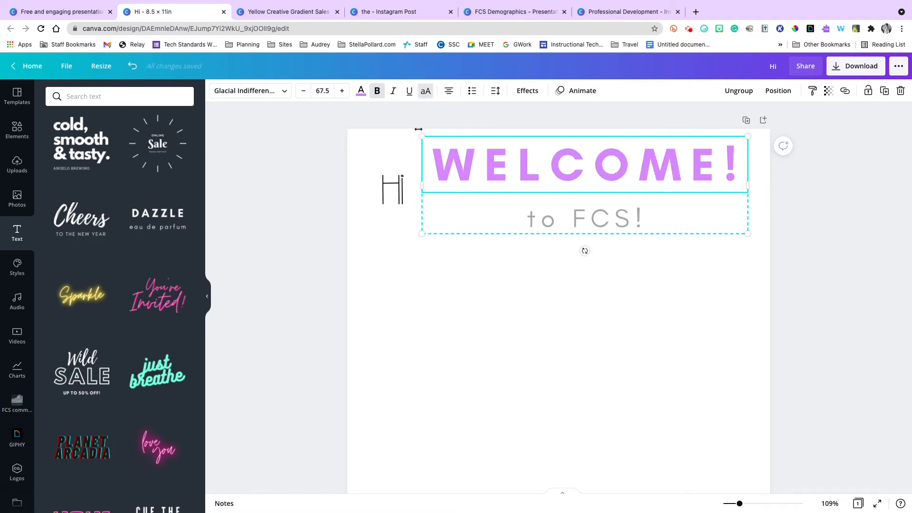
click(421, 95)
click(422, 95)
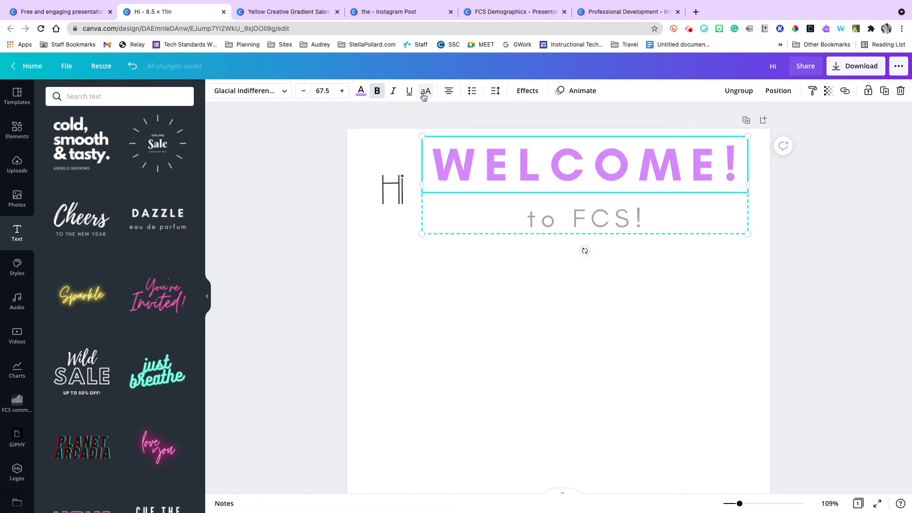
Right-align the "WELCOME!" text and set its letter spacing to about 194 and line spacing to about 1.47.
click(503, 95)
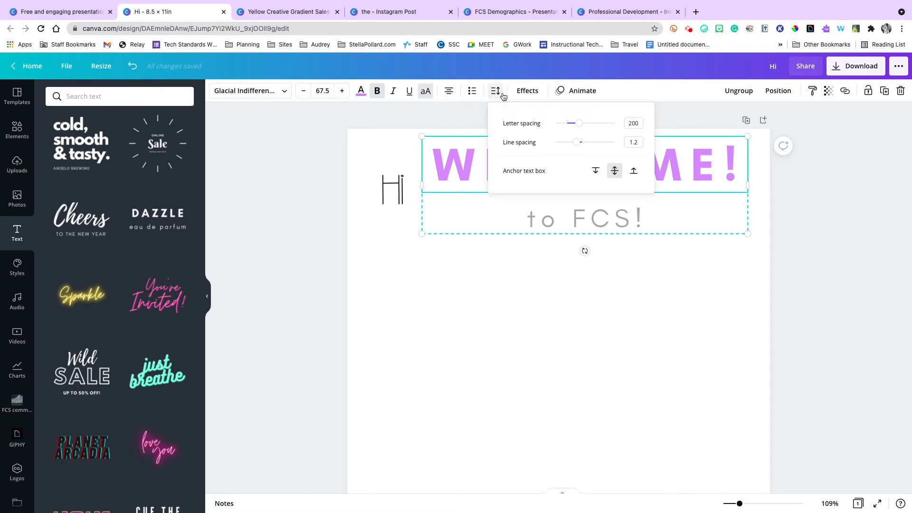
click(449, 95)
click(454, 94)
click(455, 93)
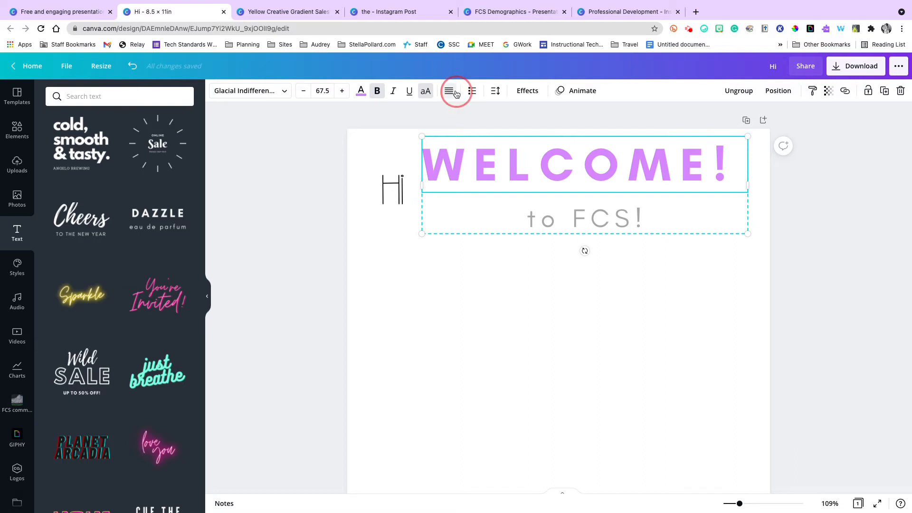
click(493, 93)
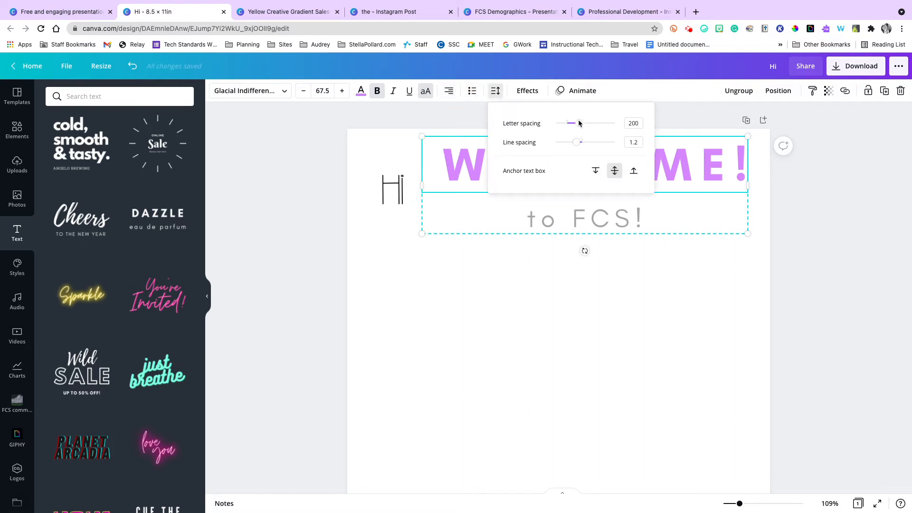
drag(579, 124, 591, 147)
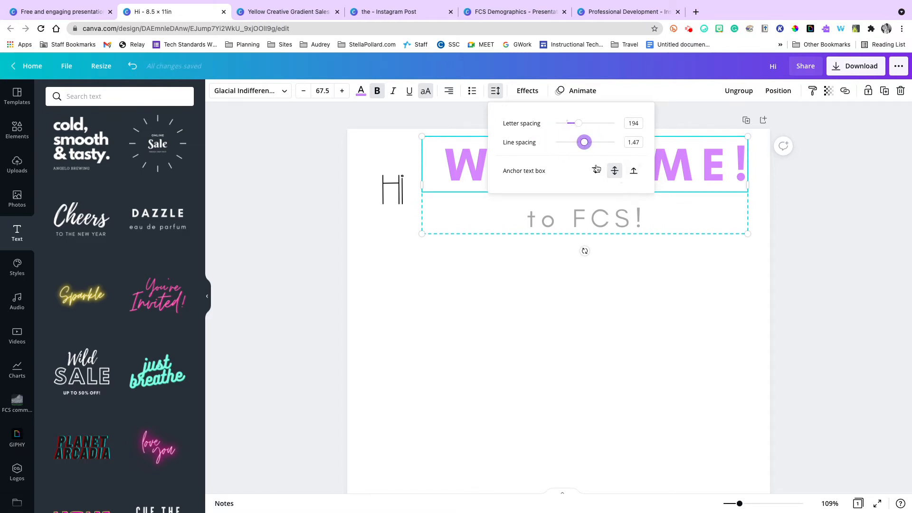
Try the Lift effect at intensity 29 and the Splice effect on "WELCOME!", and settle on the Echo effect.
click(529, 90)
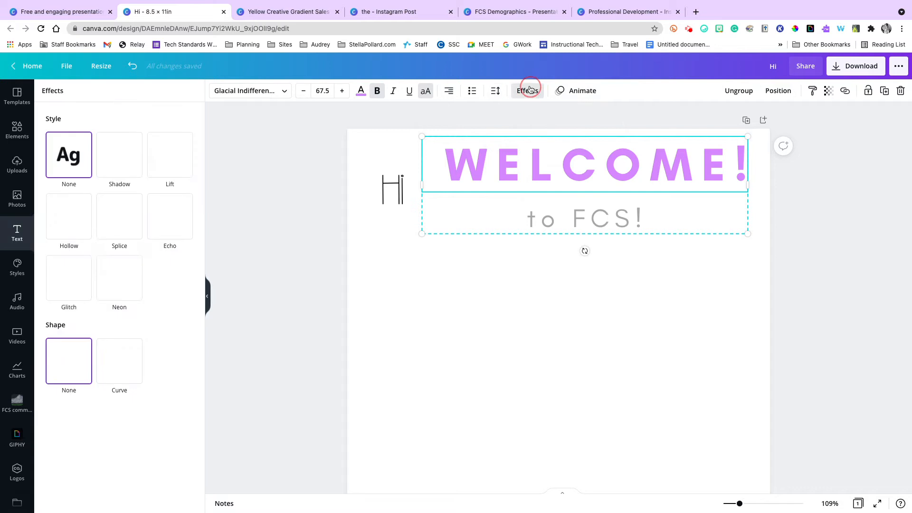
click(179, 149)
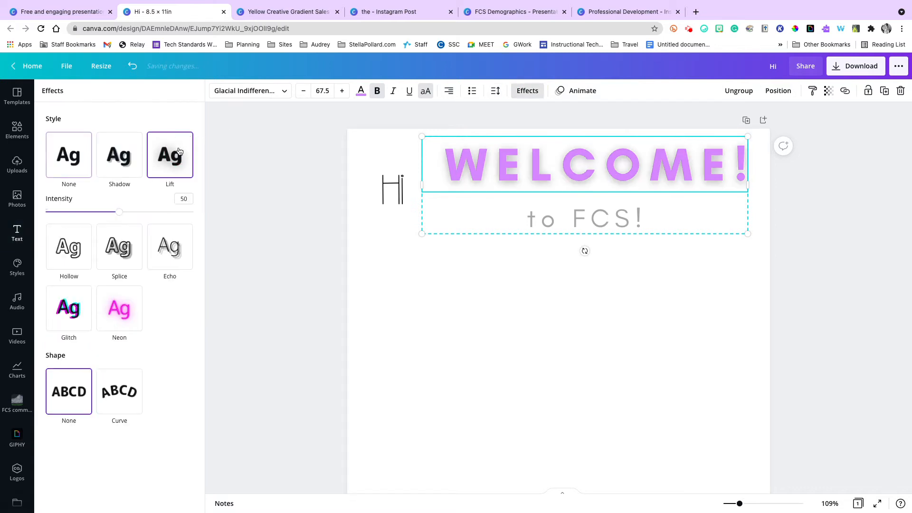
drag(117, 212, 162, 211)
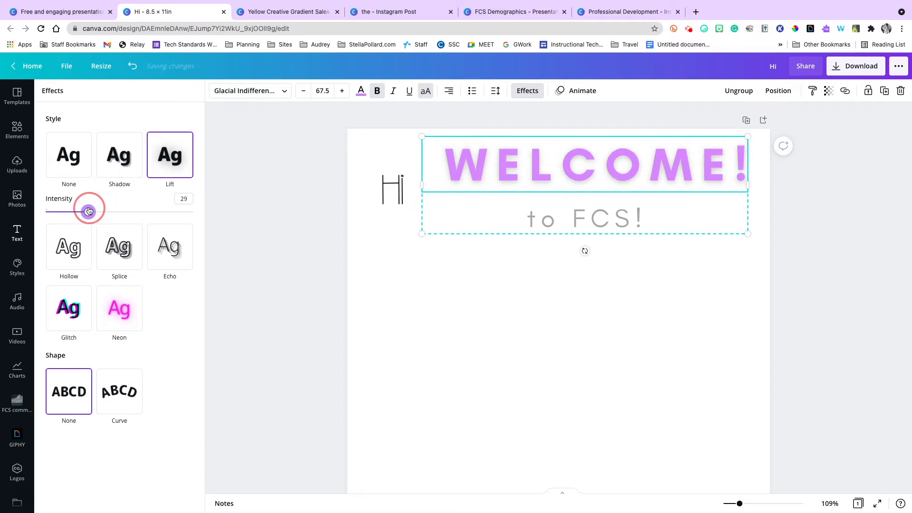
click(113, 243)
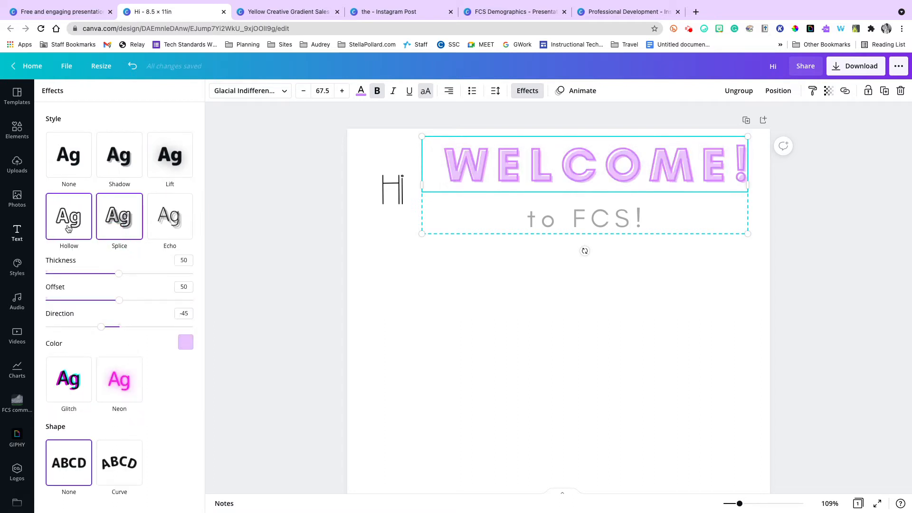
click(173, 226)
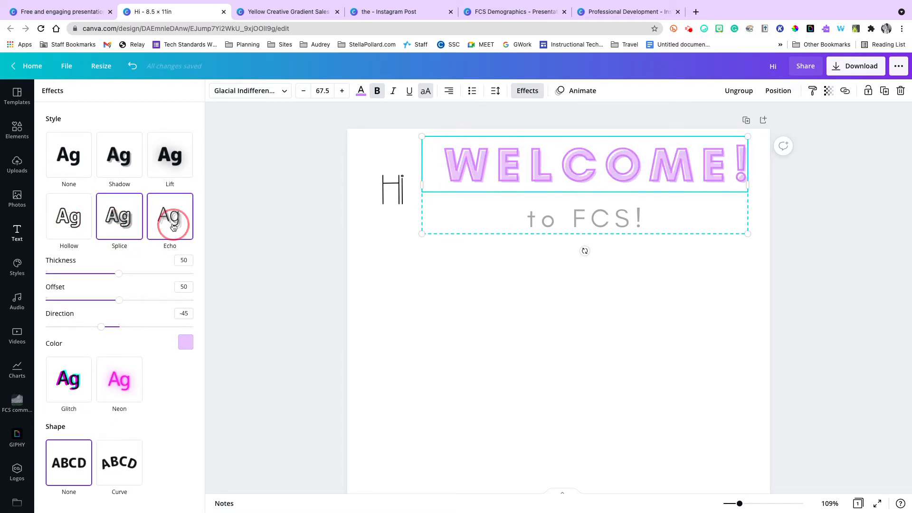
click(188, 217)
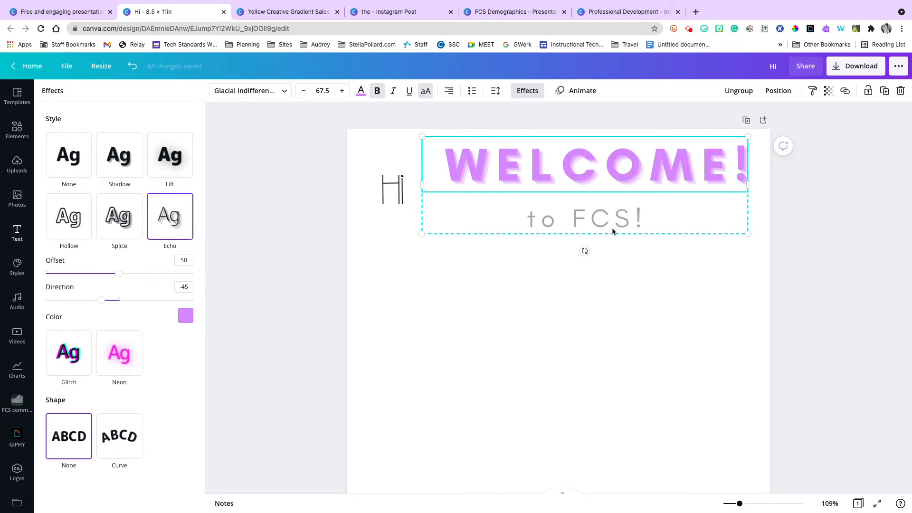
Try the Bounce, Skate, Pan and Scrapbook text animations on "WELCOME!", and keep the Neon animation.
click(584, 91)
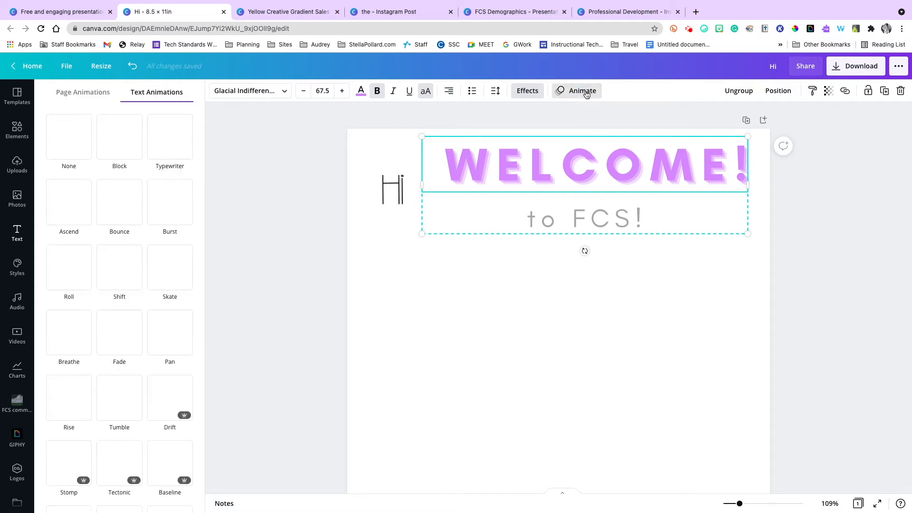
click(109, 206)
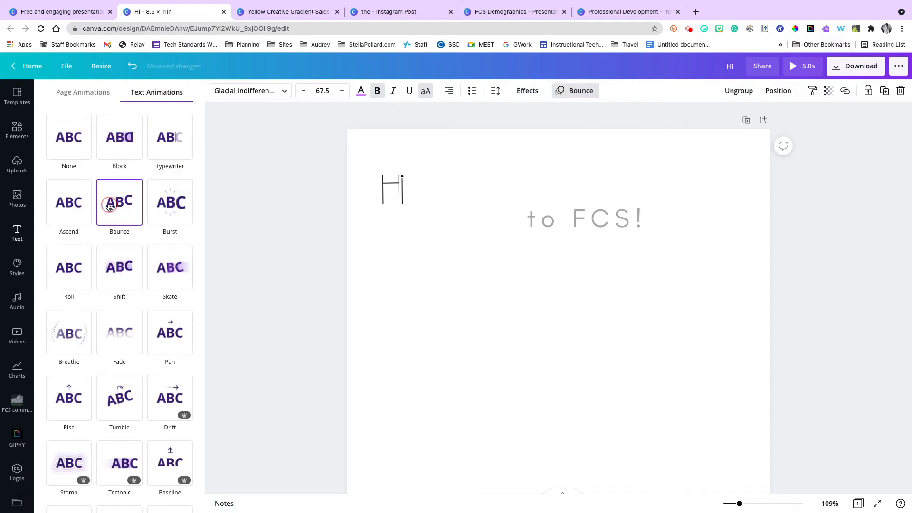
click(169, 209)
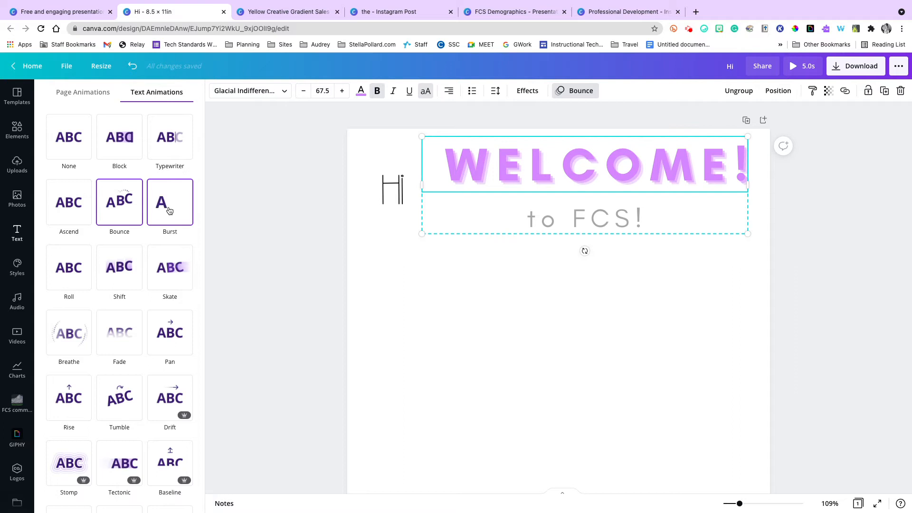
click(165, 280)
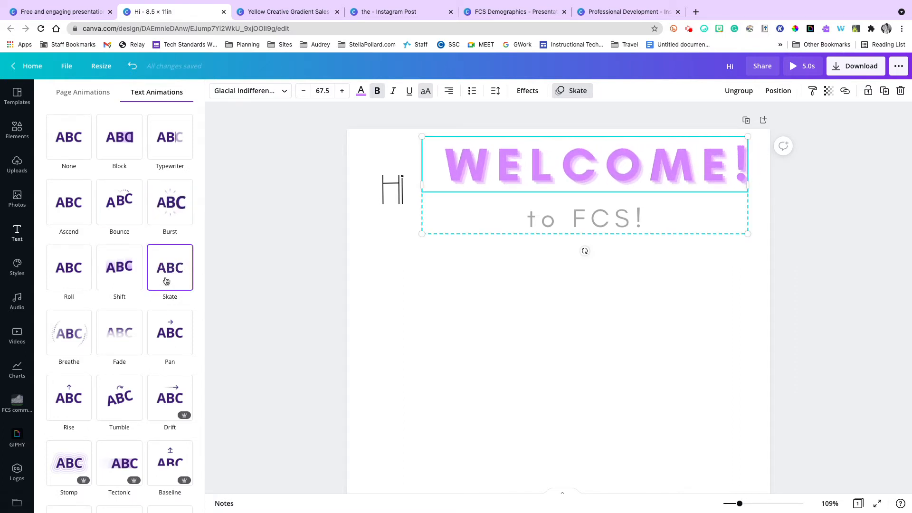
click(164, 335)
scroll(161, 371, down, 3)
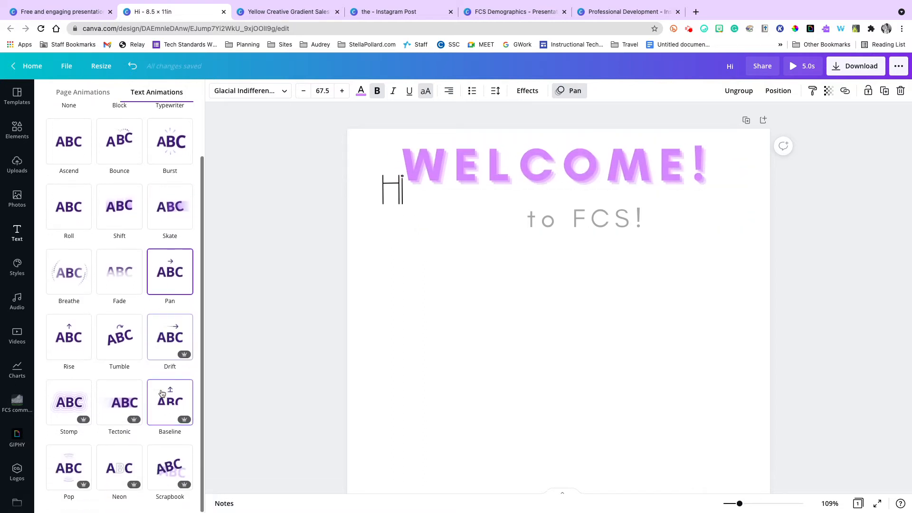
click(151, 489)
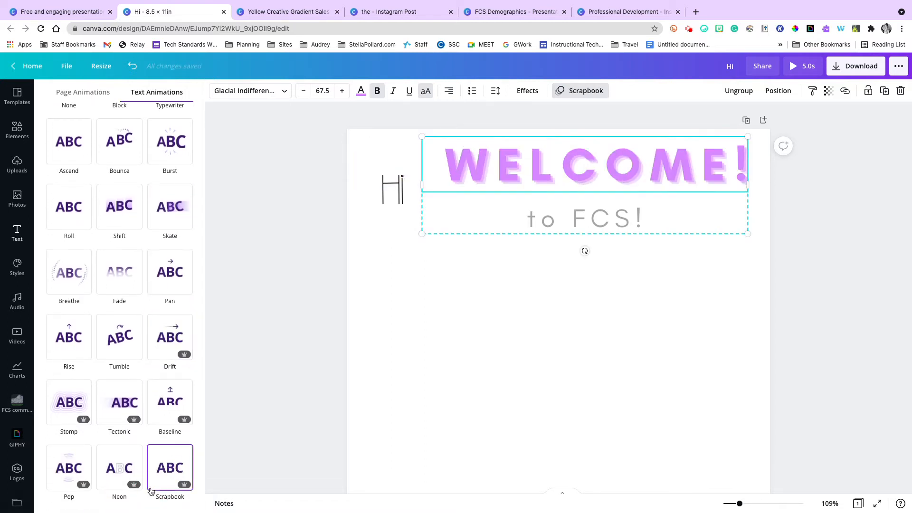
click(134, 489)
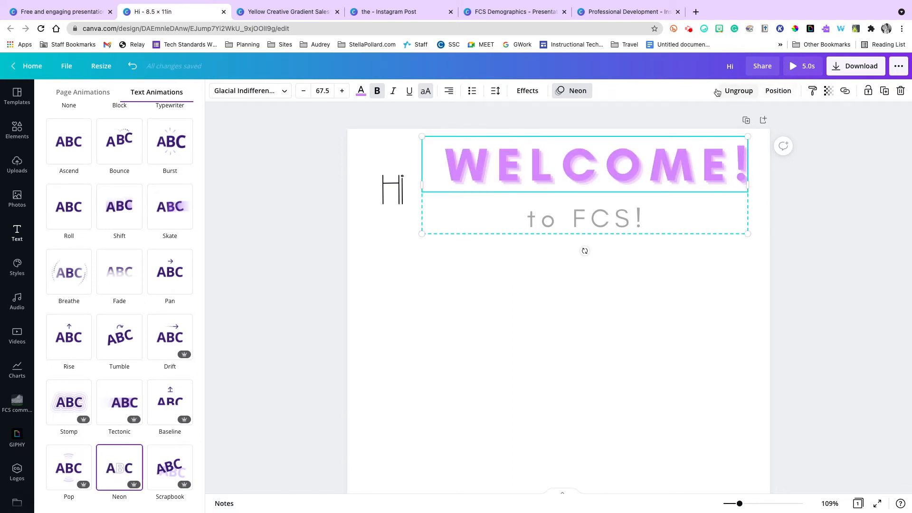
click(800, 180)
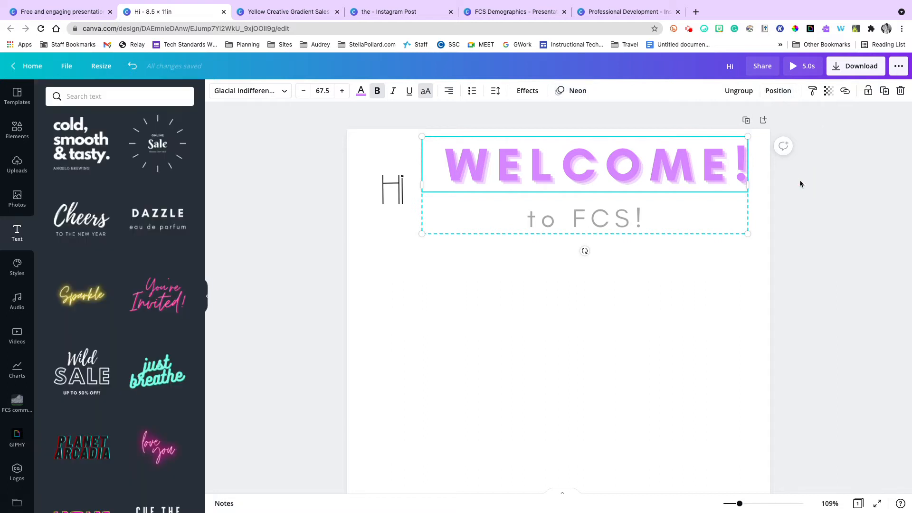
click(798, 186)
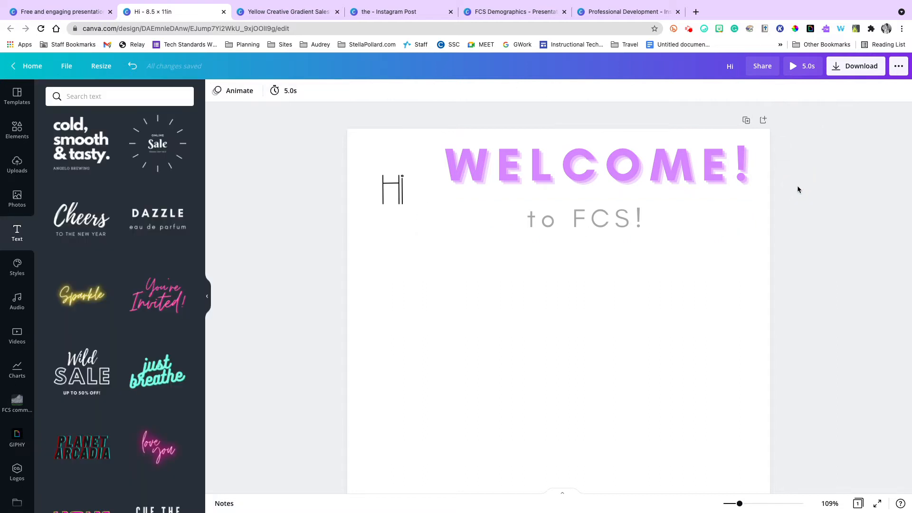
click(584, 174)
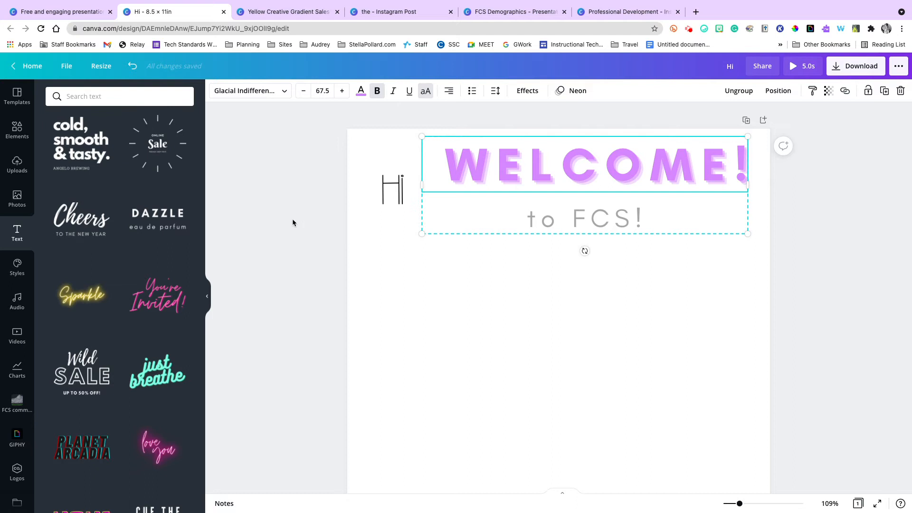
scroll(163, 186, up, 3)
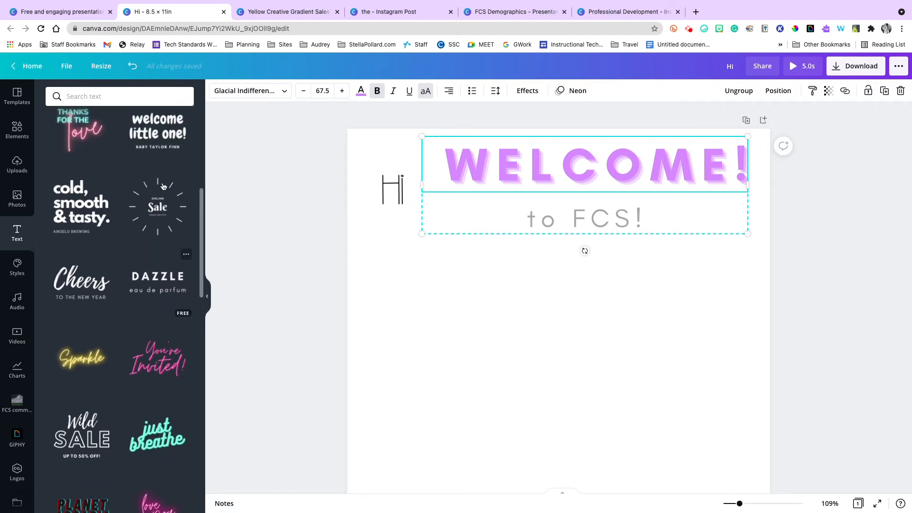
Shift the "WELCOME!" and "to FCS!" group slightly, ungroup it, and move "to FCS!" up directly beneath "WELCOME!".
mouse_move(729, 188)
mouse_down()
mouse_move(731, 216)
mouse_move(726, 188)
mouse_up()
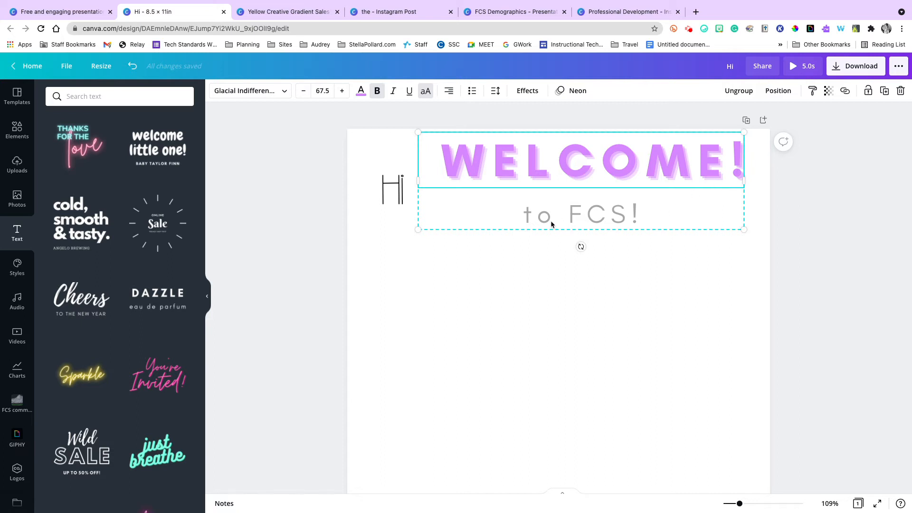
click(738, 90)
click(657, 247)
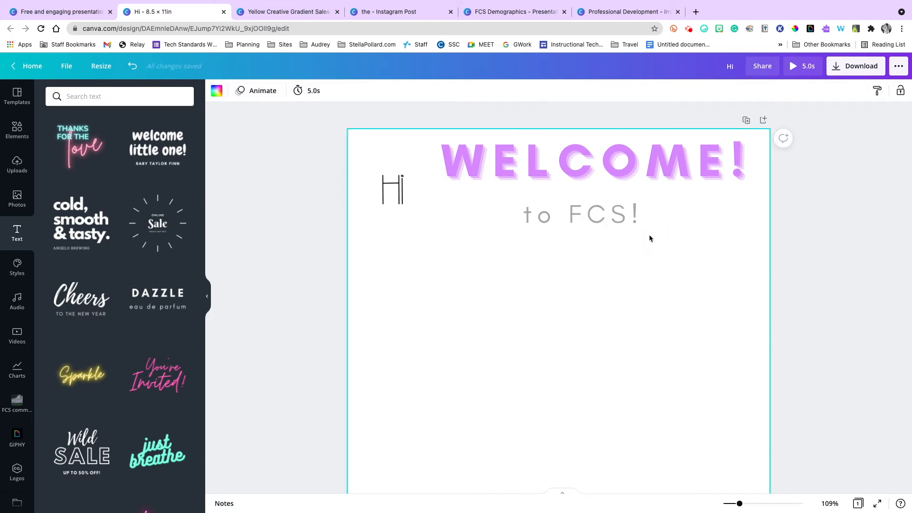
click(649, 179)
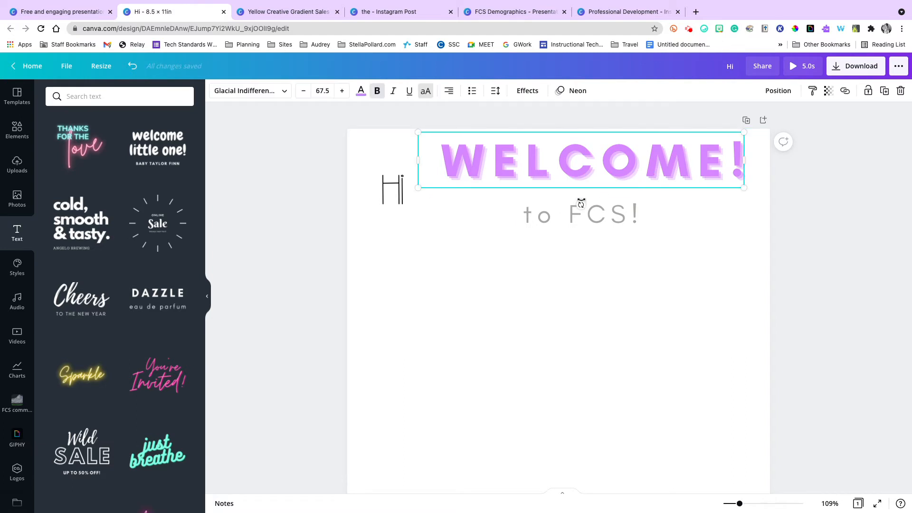
click(605, 221)
drag(605, 219, 605, 197)
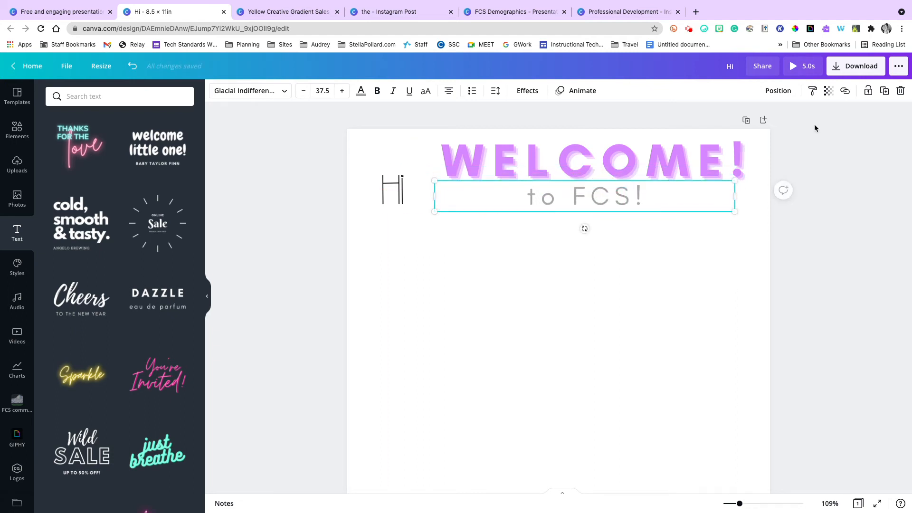
click(814, 123)
click(620, 190)
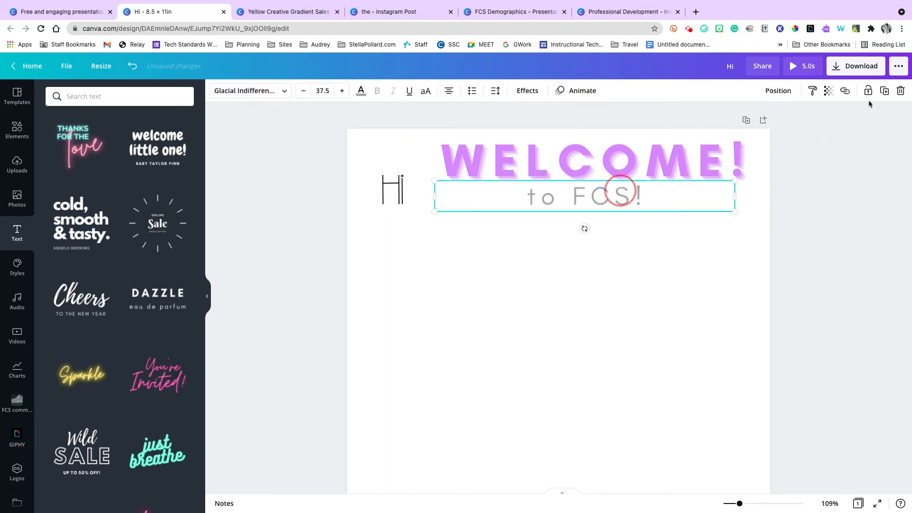
click(791, 95)
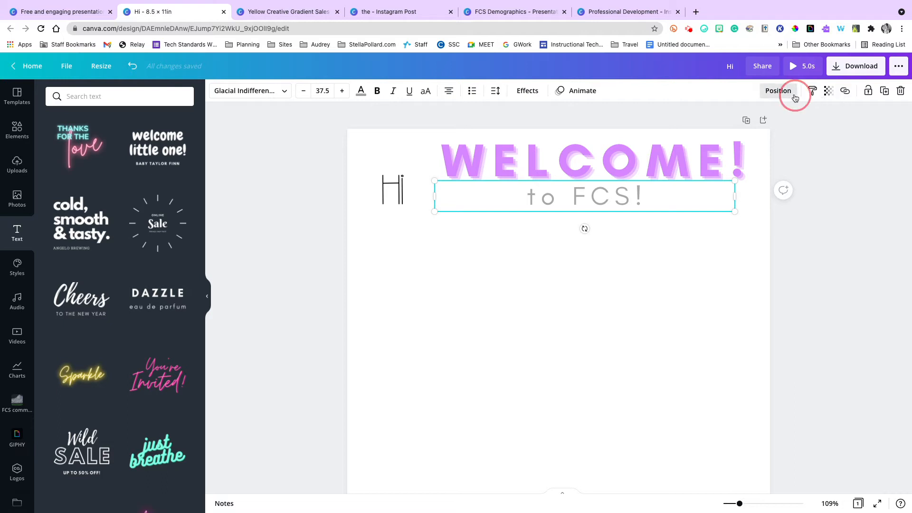
click(790, 92)
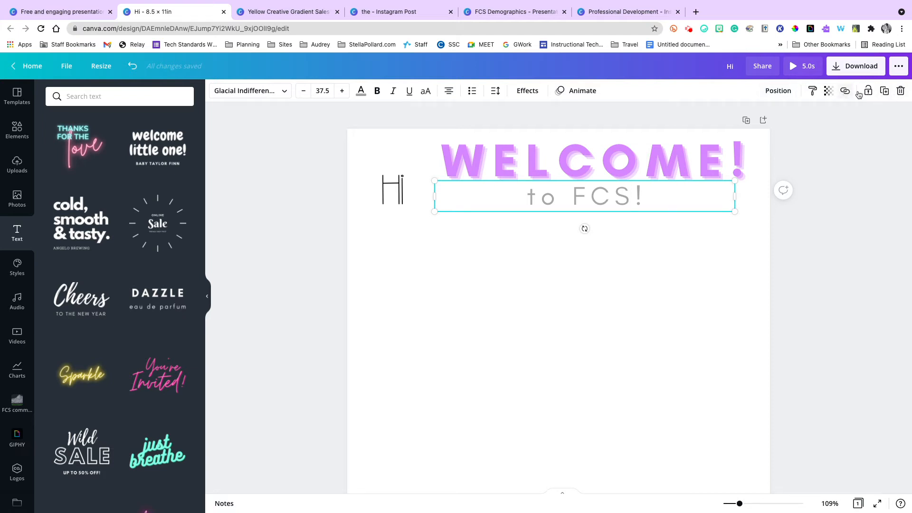
click(576, 256)
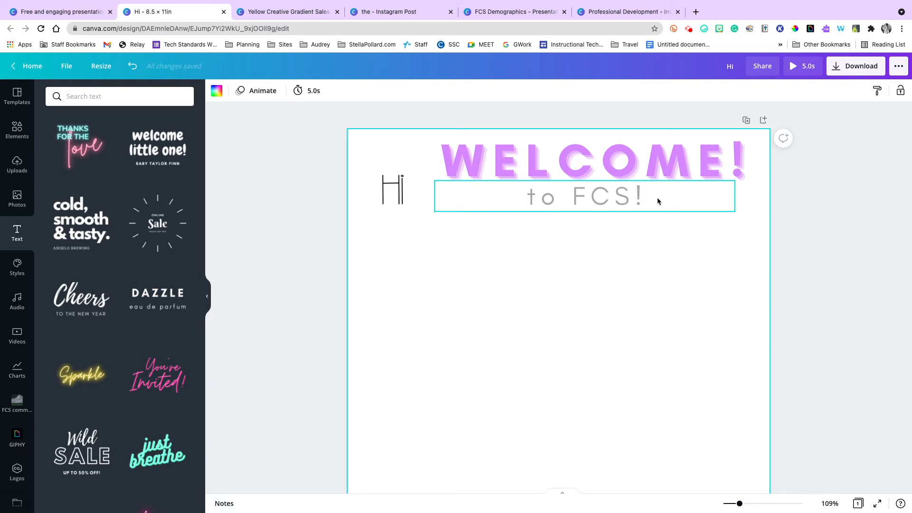
Select "WELCOME!" and "to FCS!" together, lock both, and test the lock by trying to move the text.
drag(810, 219, 450, 154)
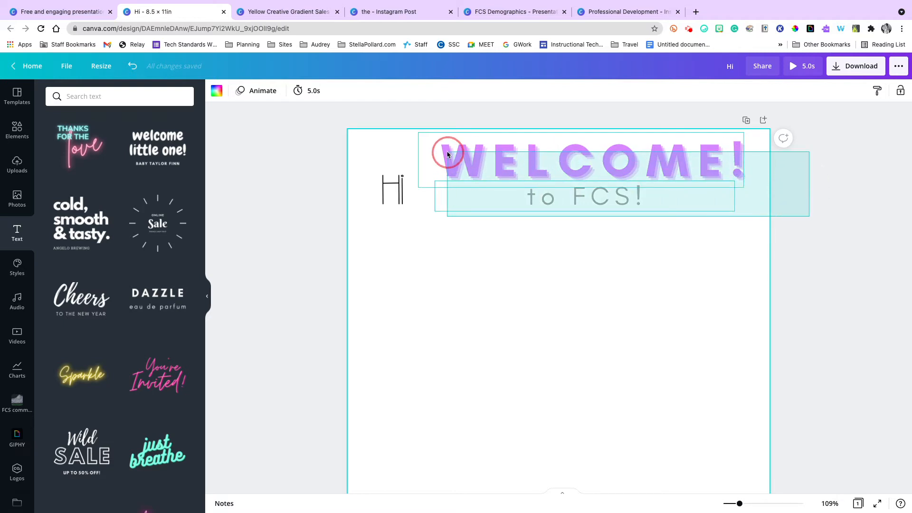
click(447, 151)
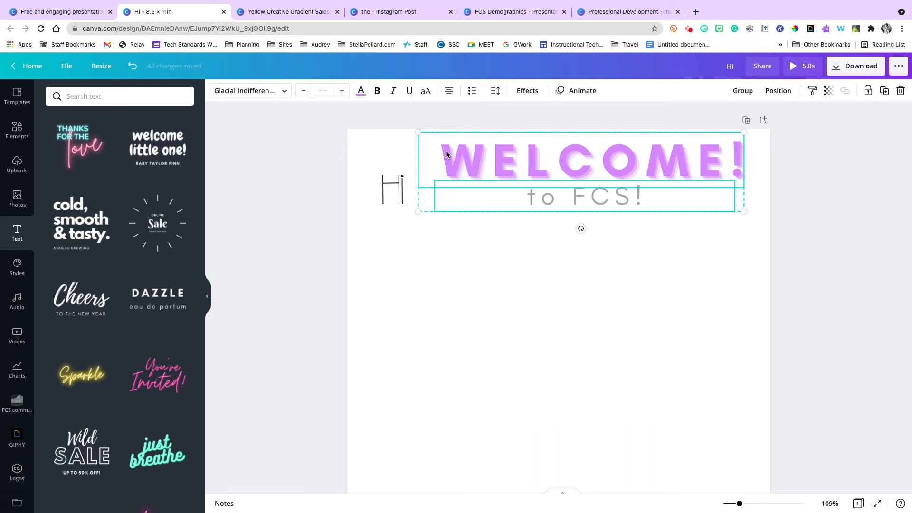
click(870, 92)
click(729, 179)
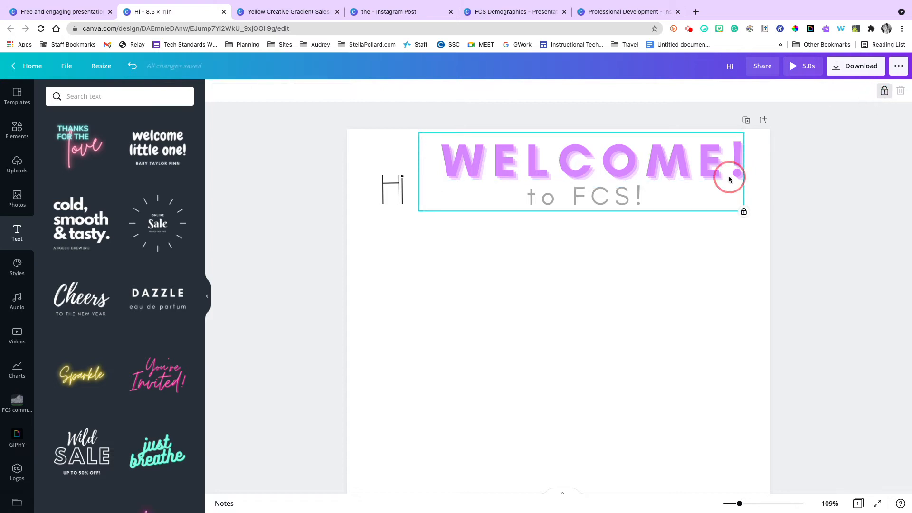
click(822, 178)
drag(707, 210, 647, 160)
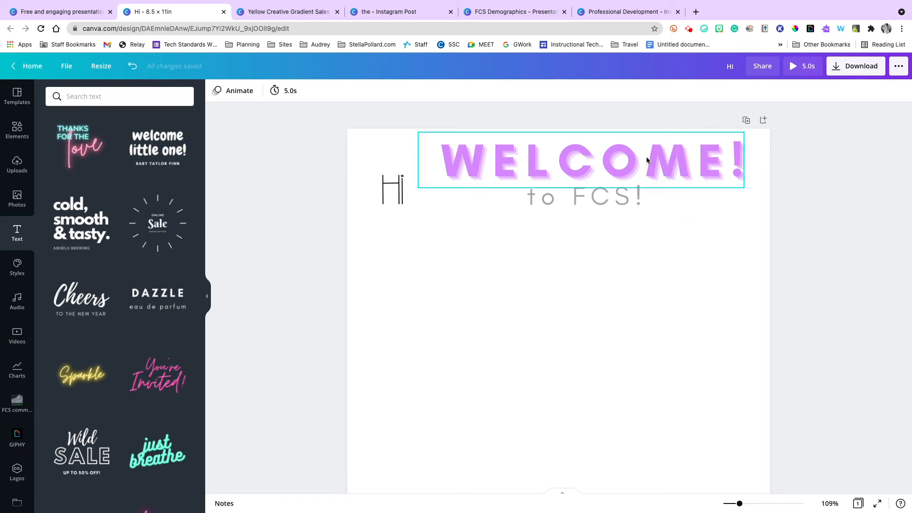
Unlock the "WELCOME!" text and relock it with the lock state that keeps its content editable.
click(702, 172)
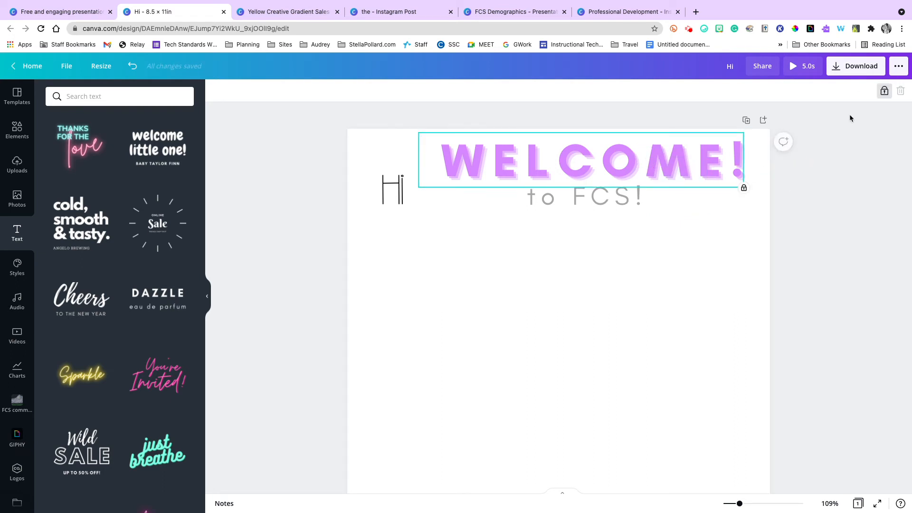
click(883, 93)
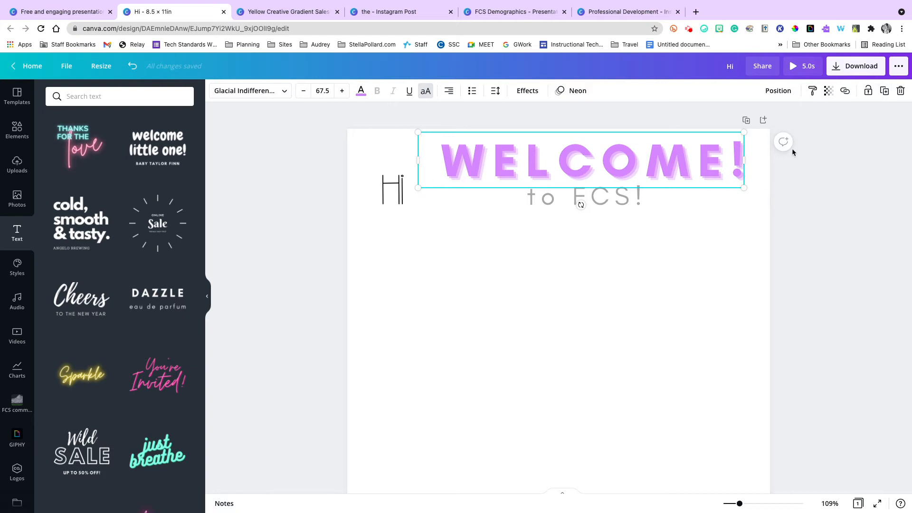
click(869, 92)
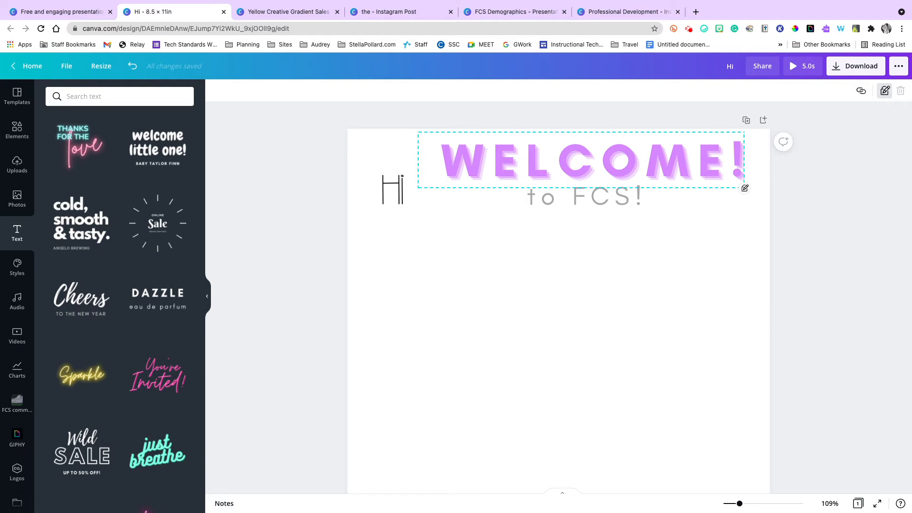
Search the elements for "rectangle" and add the outlined square border to the page.
click(25, 128)
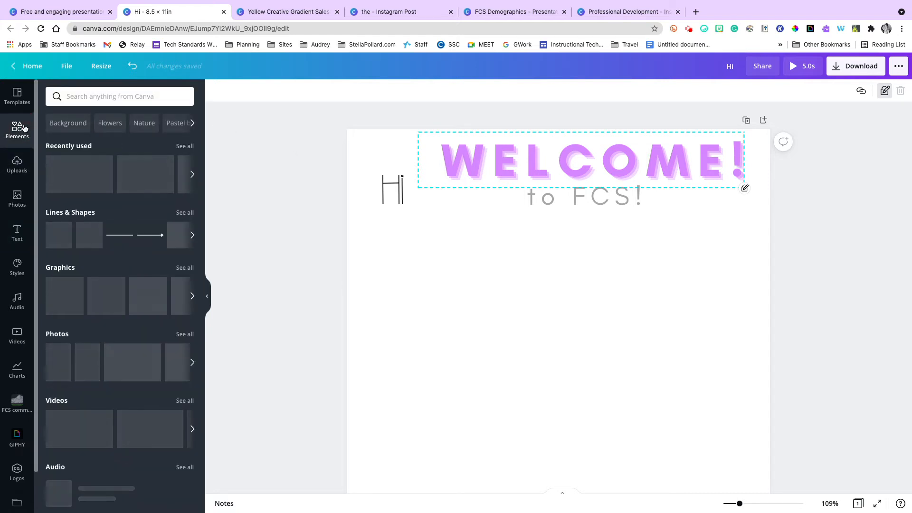
click(93, 97)
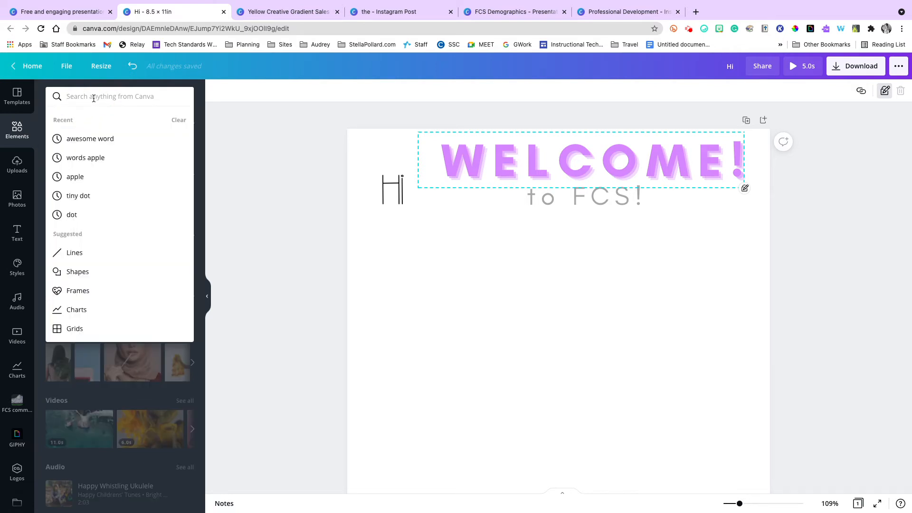
text(rectangle)
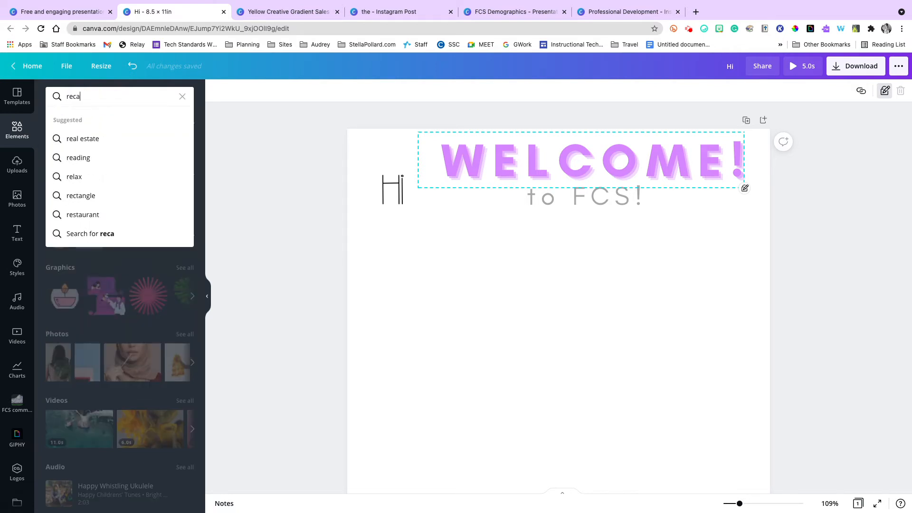
key(Return)
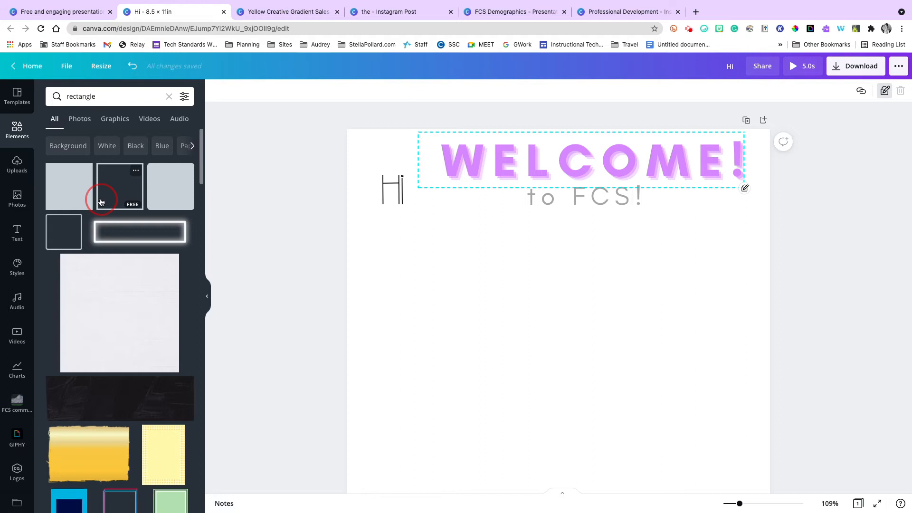
click(101, 203)
Move the outlined square to the page's upper area and resize it into a wide frame around "WELCOME!" and "to FCS!".
drag(569, 325, 551, 178)
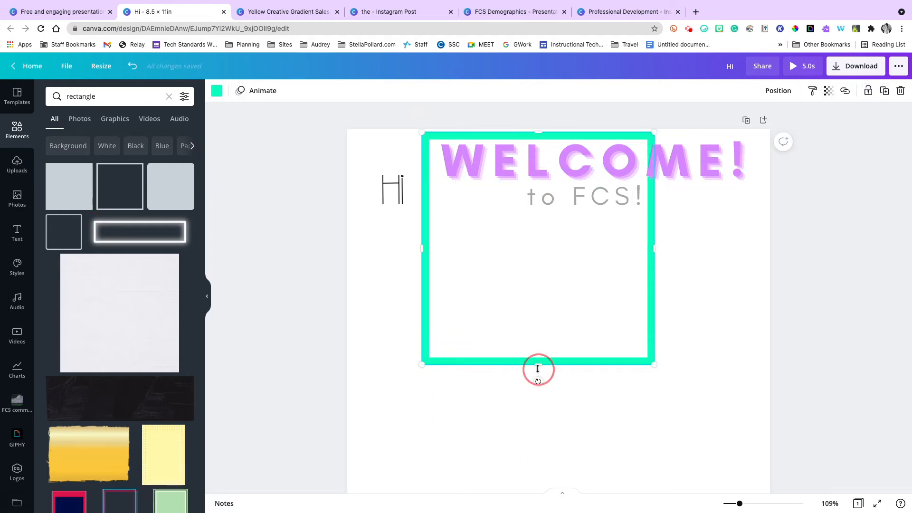
drag(528, 305, 512, 224)
drag(654, 177, 703, 179)
click(750, 178)
click(685, 216)
drag(726, 180, 763, 181)
drag(591, 219, 591, 213)
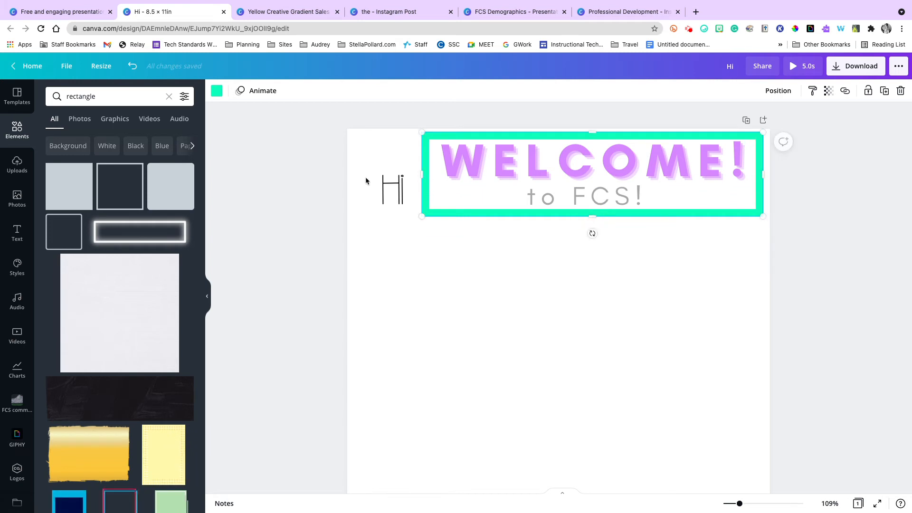
Change the frame's color to black.
click(218, 92)
click(89, 140)
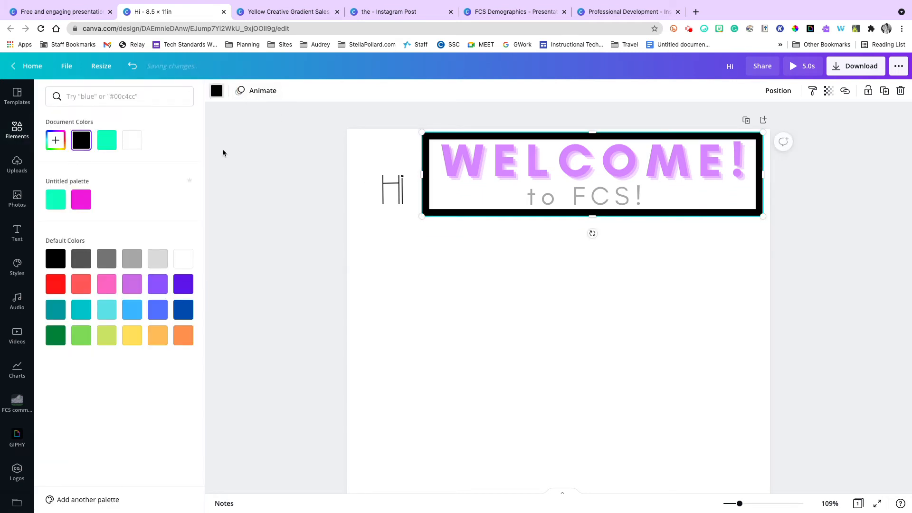
click(271, 179)
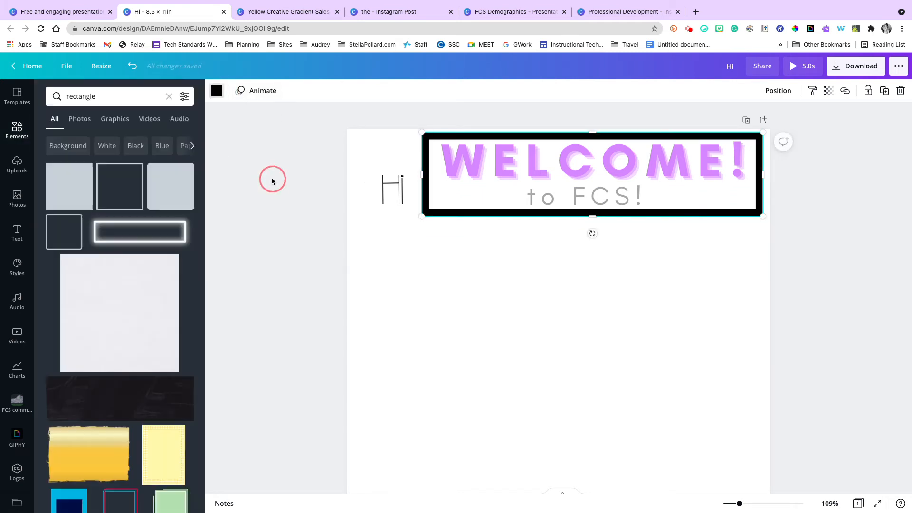
Try selecting the locked text lines inside the frame, and nudge the black frame up and back down.
click(460, 157)
click(445, 195)
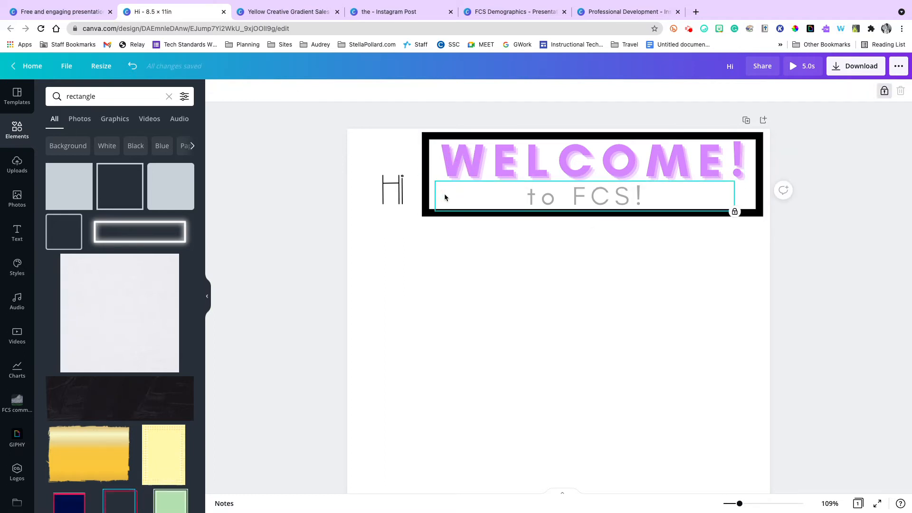
click(429, 201)
click(422, 204)
drag(449, 256, 463, 169)
click(459, 204)
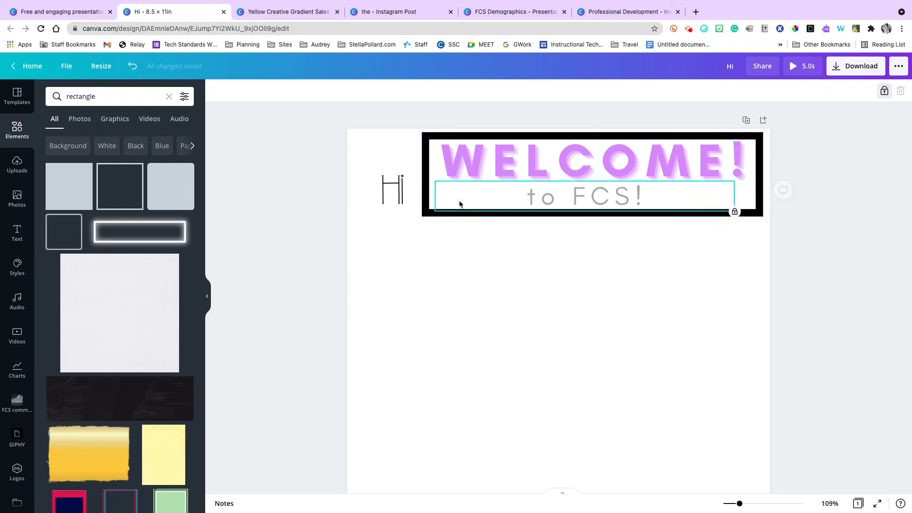
click(427, 205)
key(Up)
key(Up)
key(Down)
key(Down)
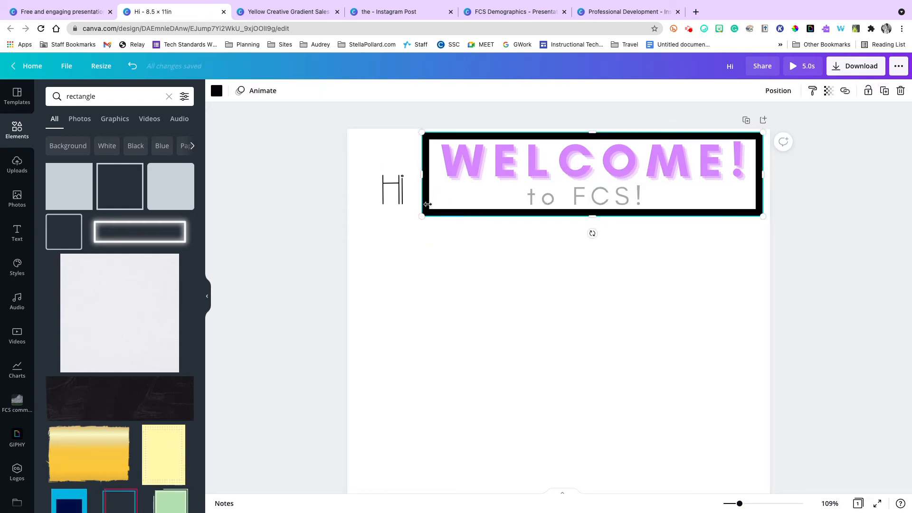
click(485, 268)
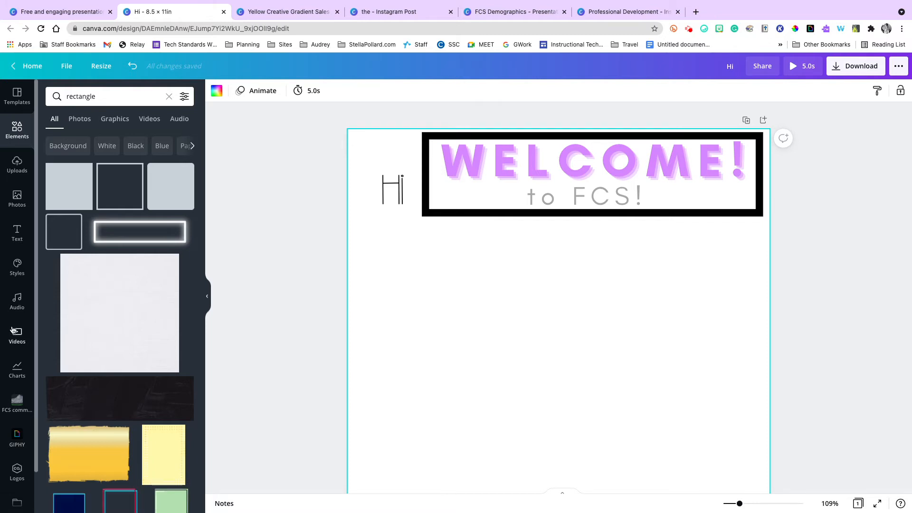
Search the elements for "aple" and add the photo of piled red apples to the page.
click(121, 90)
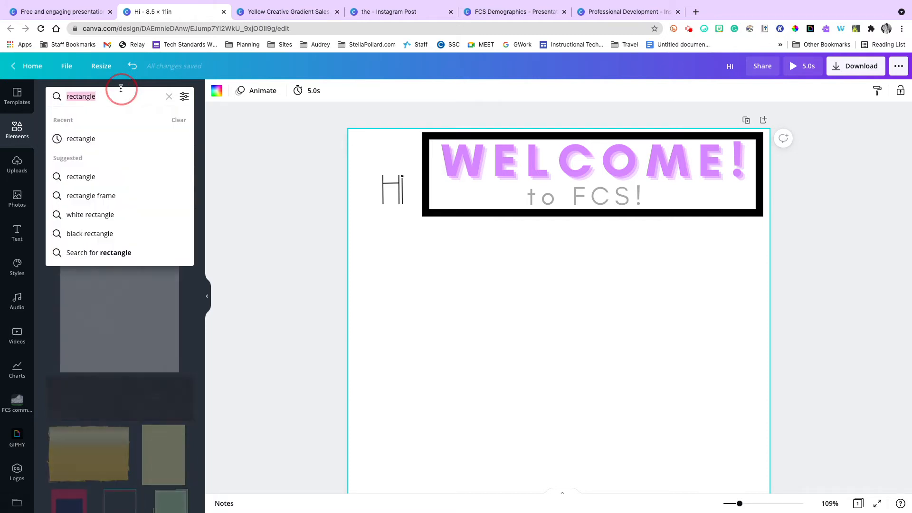
text(aple)
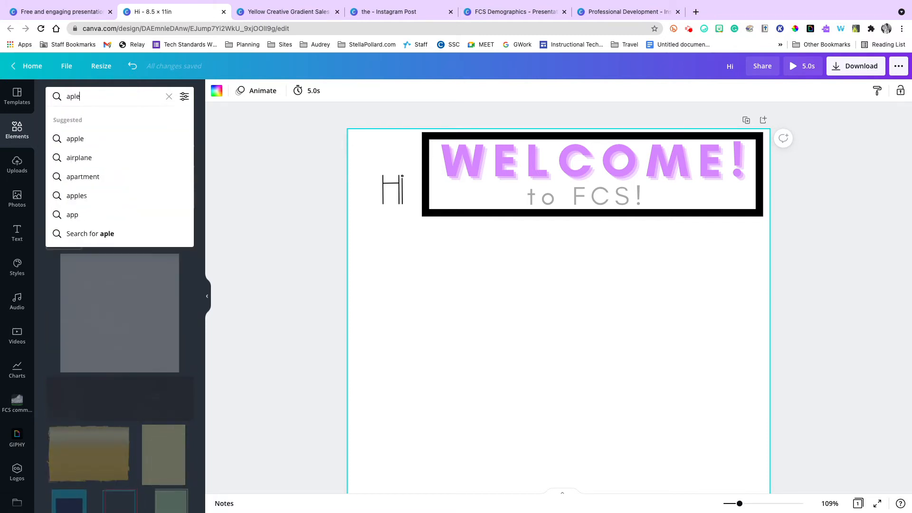
key(Return)
click(109, 95)
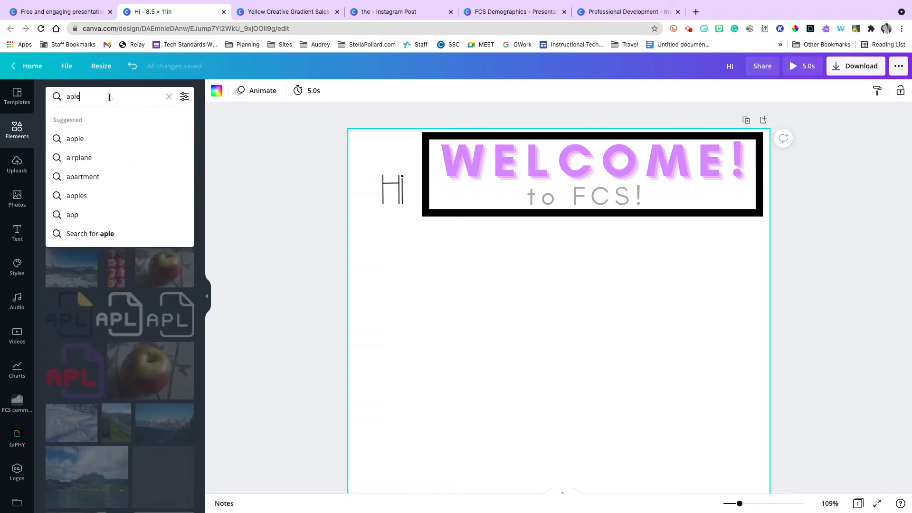
click(217, 334)
click(139, 204)
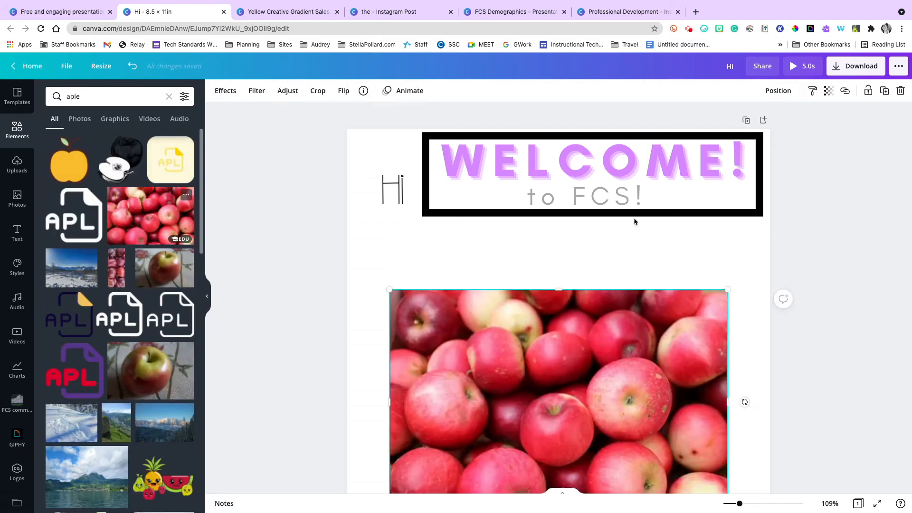
Move the apples photo behind the welcome text and crop its edges to fit inside the black frame.
drag(696, 372, 728, 215)
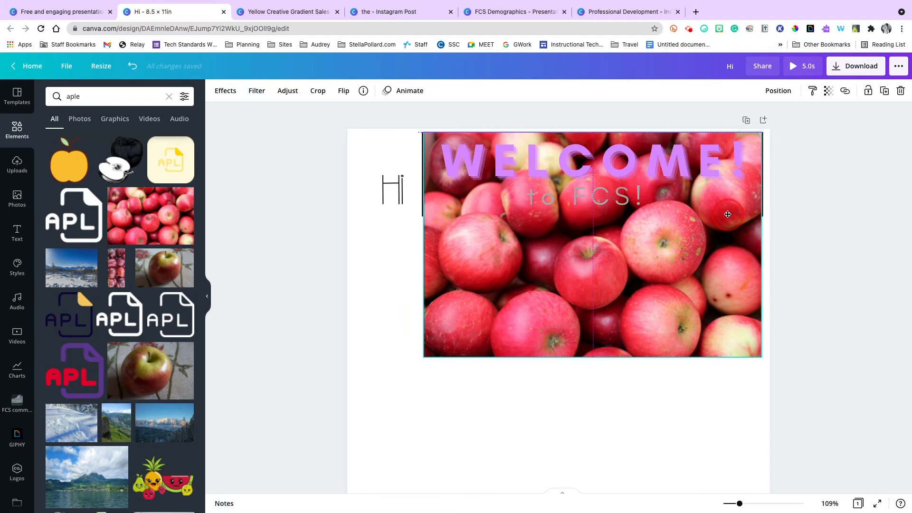
drag(588, 362, 591, 214)
mouse_move(427, 180)
mouse_down()
mouse_move(441, 179)
mouse_move(428, 177)
mouse_up()
drag(593, 128, 594, 140)
drag(762, 175, 758, 175)
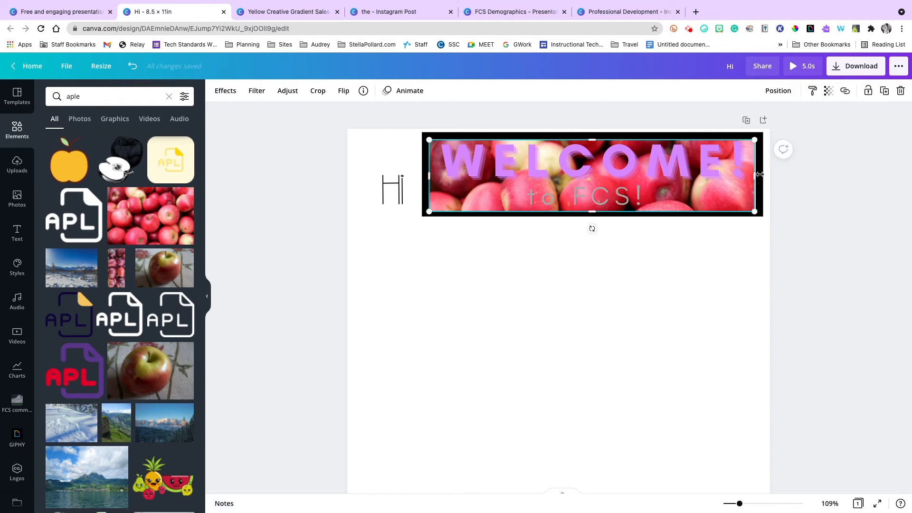
Reselect the apples photo behind the locked text and adjust its right edge to meet the frame's inner border.
click(820, 181)
click(737, 179)
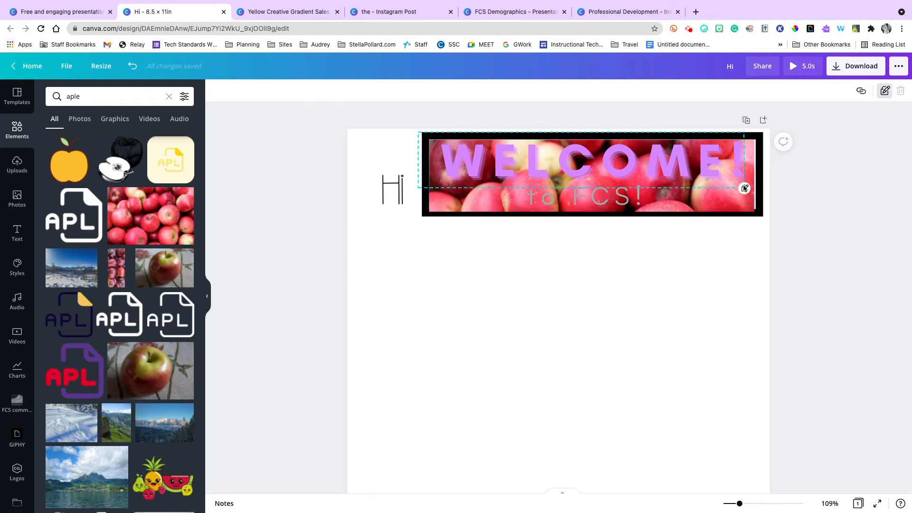
click(716, 204)
click(758, 197)
click(741, 178)
click(754, 169)
mouse_move(756, 166)
mouse_down()
mouse_move(756, 158)
mouse_move(755, 165)
mouse_up()
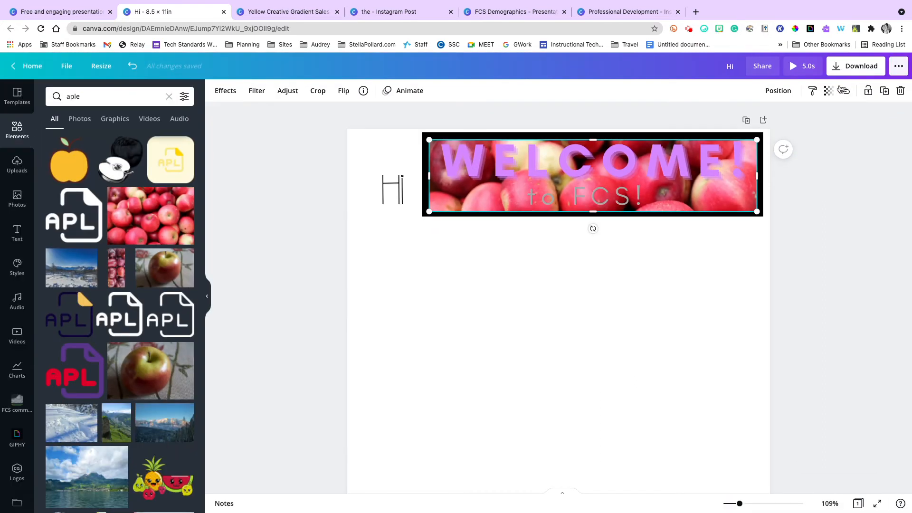
Set the apples photo's transparency to 22 and deselect it to check the welcome text over it.
click(826, 90)
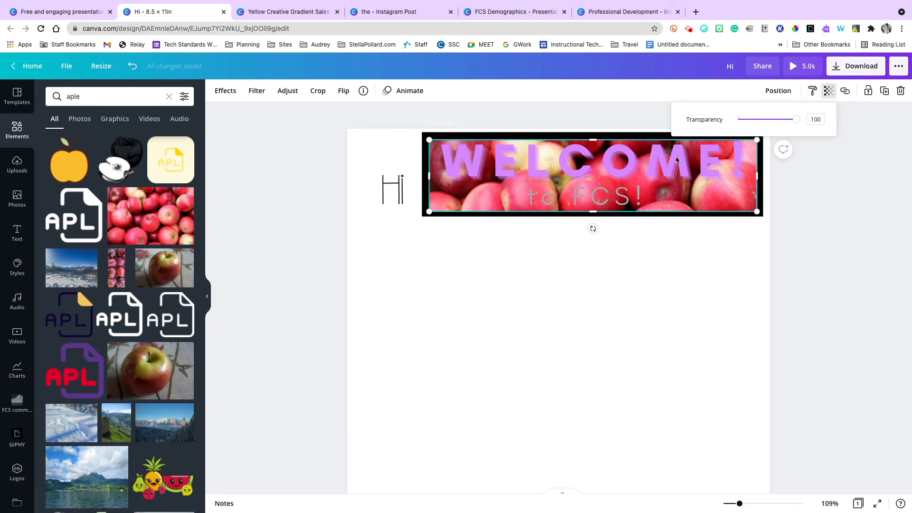
drag(787, 124, 750, 123)
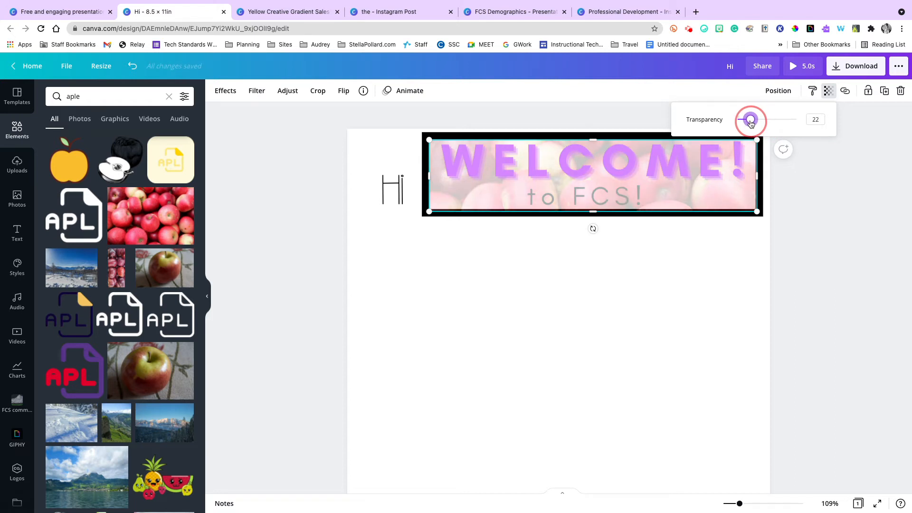
click(785, 184)
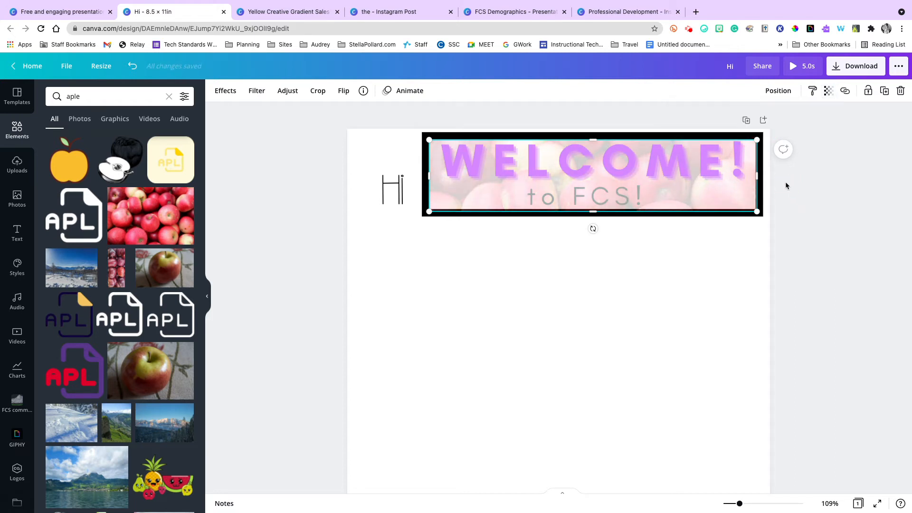
click(786, 185)
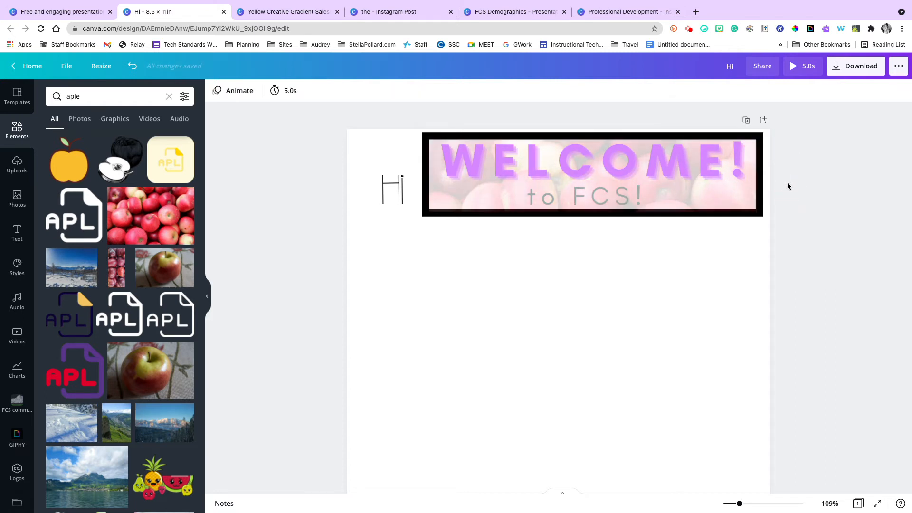
click(732, 164)
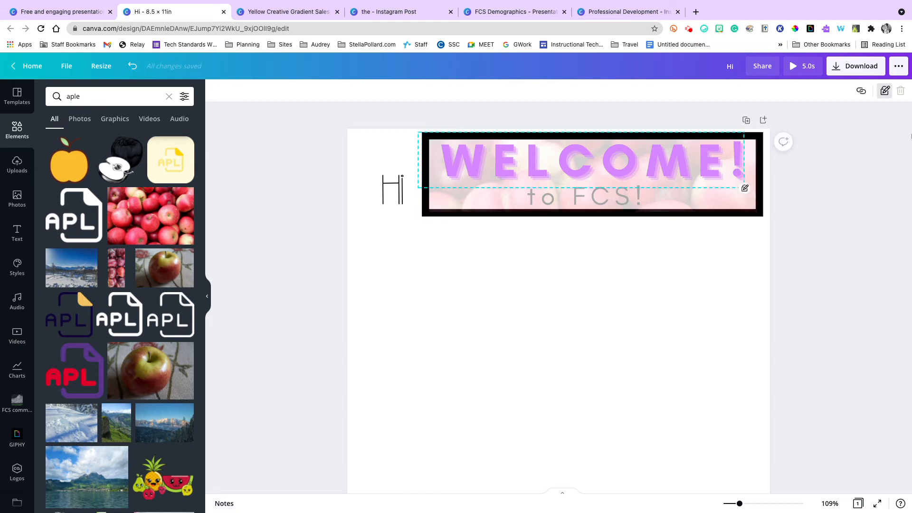
click(813, 133)
Replace the element search with "stickers" and browse the results.
scroll(267, 161, down, 5)
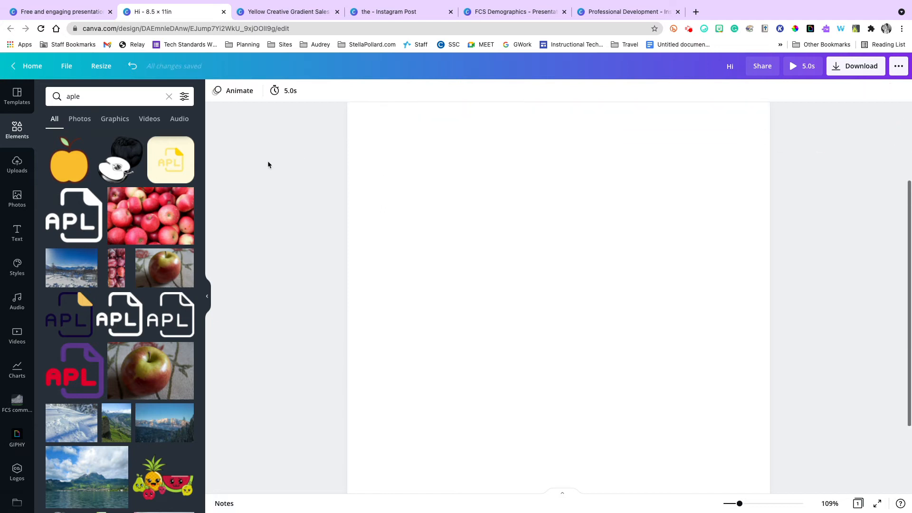
scroll(267, 160, up, 1)
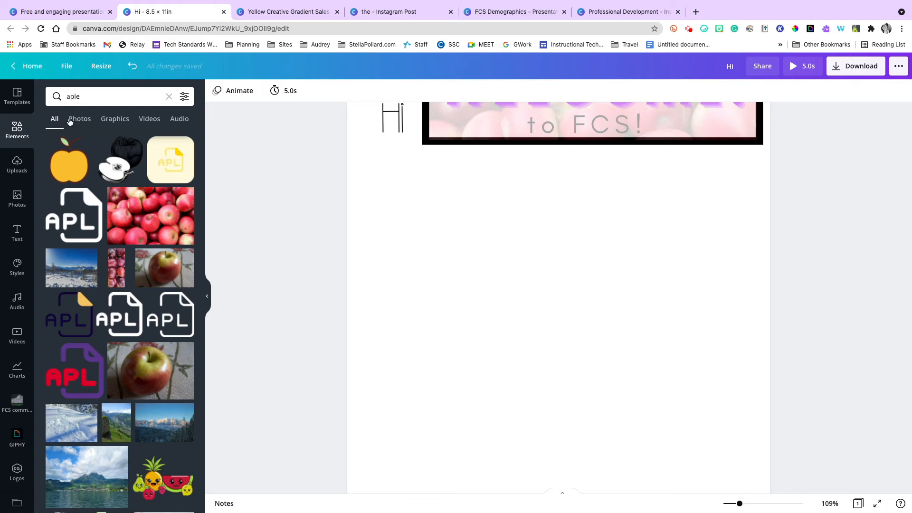
click(126, 118)
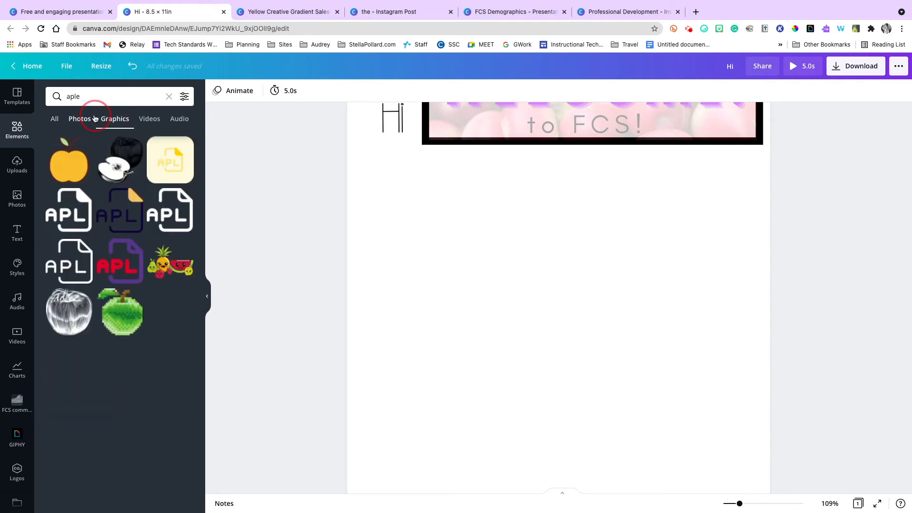
click(95, 119)
click(110, 95)
double_click(109, 96)
text(stickers)
key(Return)
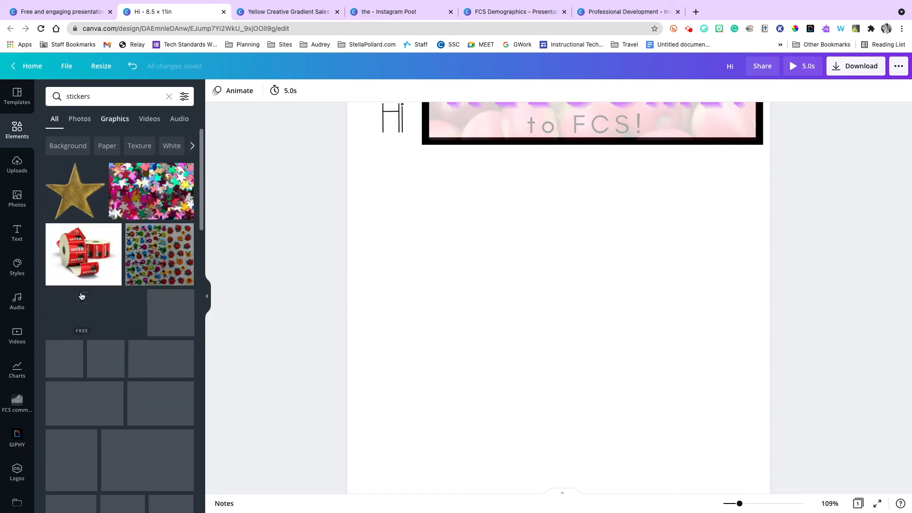
scroll(81, 296, down, 3)
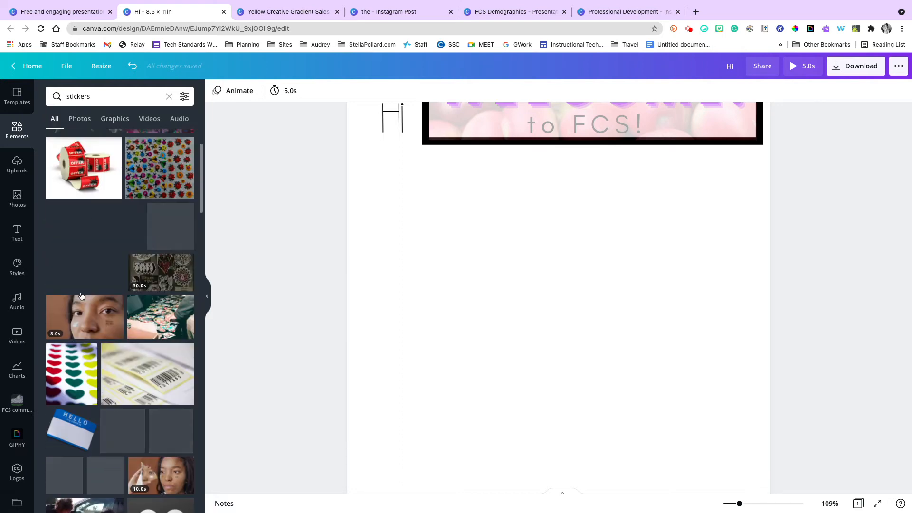
scroll(81, 296, up, 3)
Search the elements for "word stickers", add the pink "IMPORTANT!" sticker, shrink it and place it below the "Hi" text.
click(106, 89)
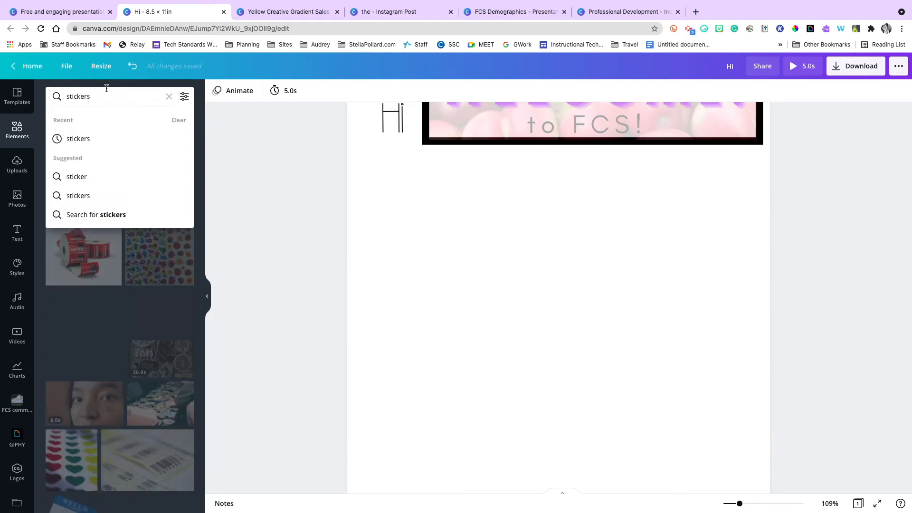
text(word)
key(Return)
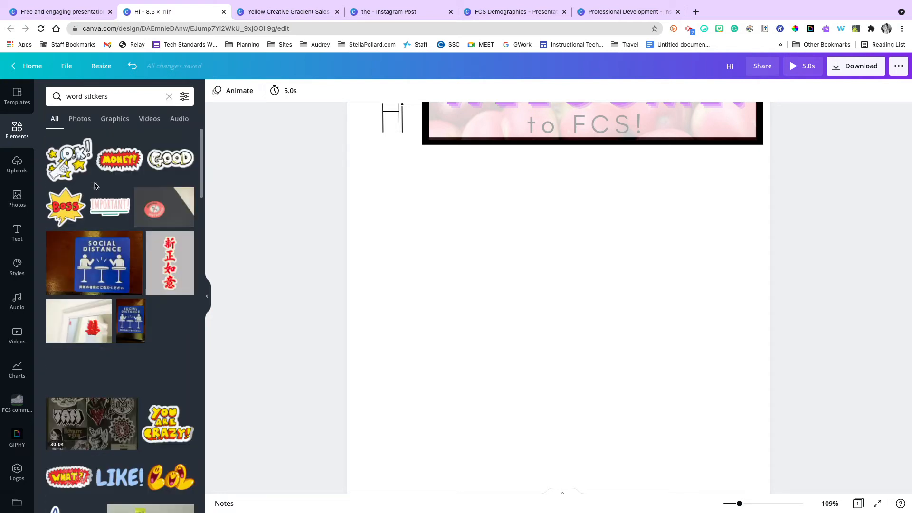
scroll(114, 177, down, 1)
click(114, 177)
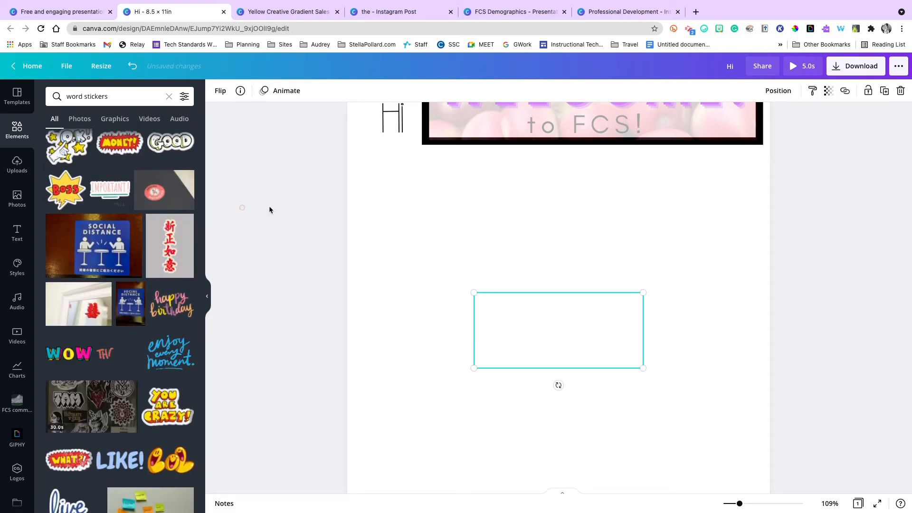
drag(641, 293, 519, 317)
drag(499, 363, 385, 200)
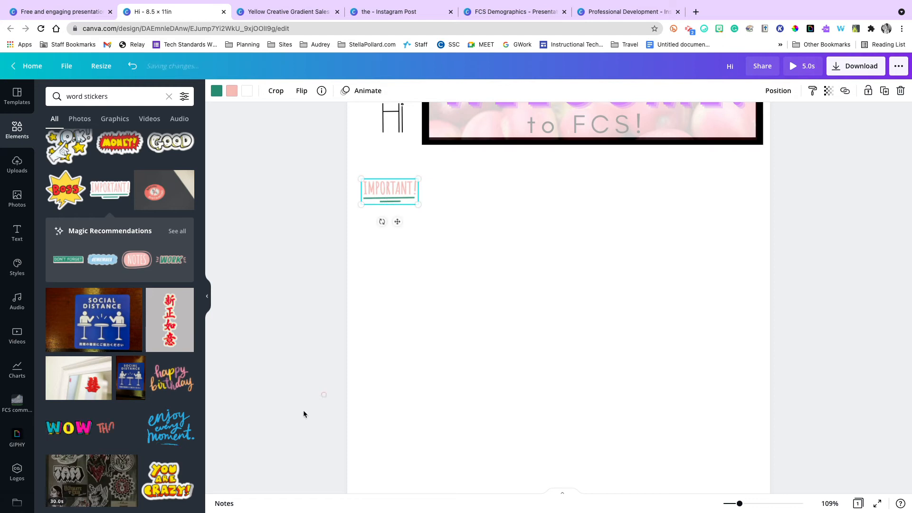
Browse the word sticker results for other lettering graphics.
scroll(120, 431, down, 2)
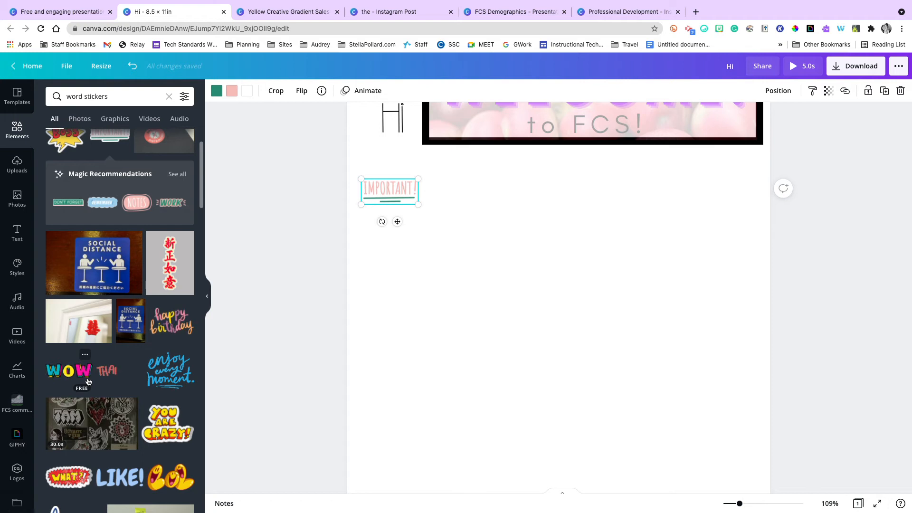
scroll(81, 375, down, 9)
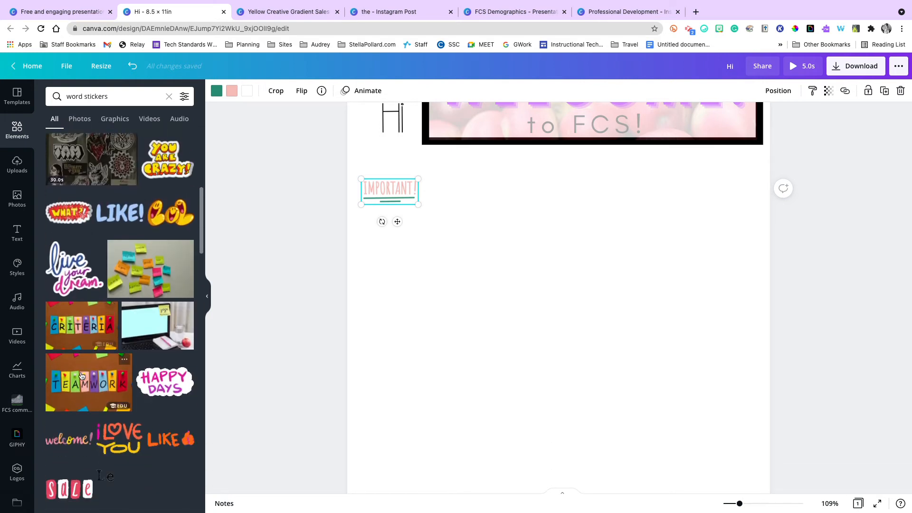
scroll(82, 376, up, 2)
scroll(81, 375, down, 1)
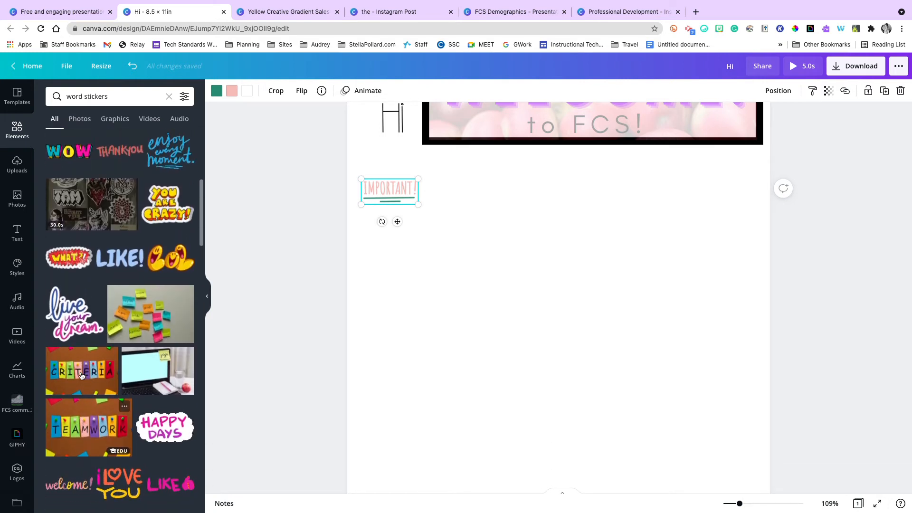
scroll(82, 375, down, 1)
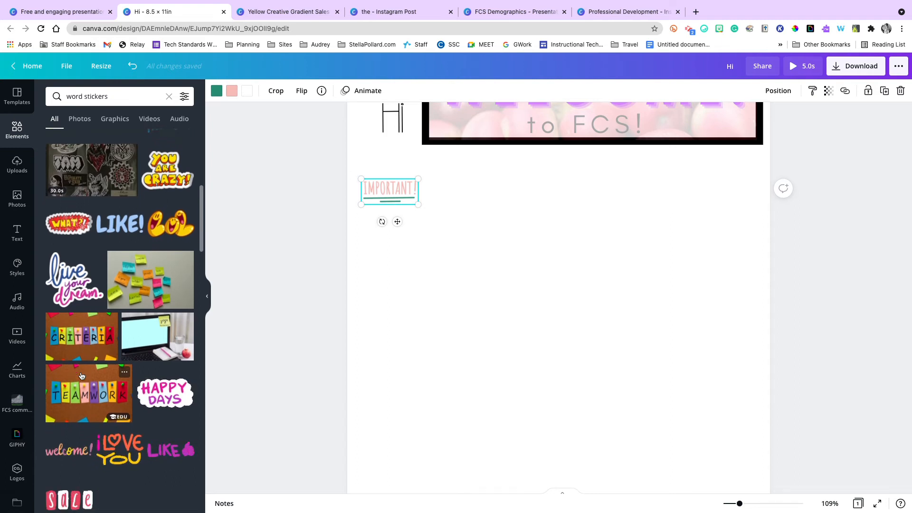
scroll(82, 376, down, 1)
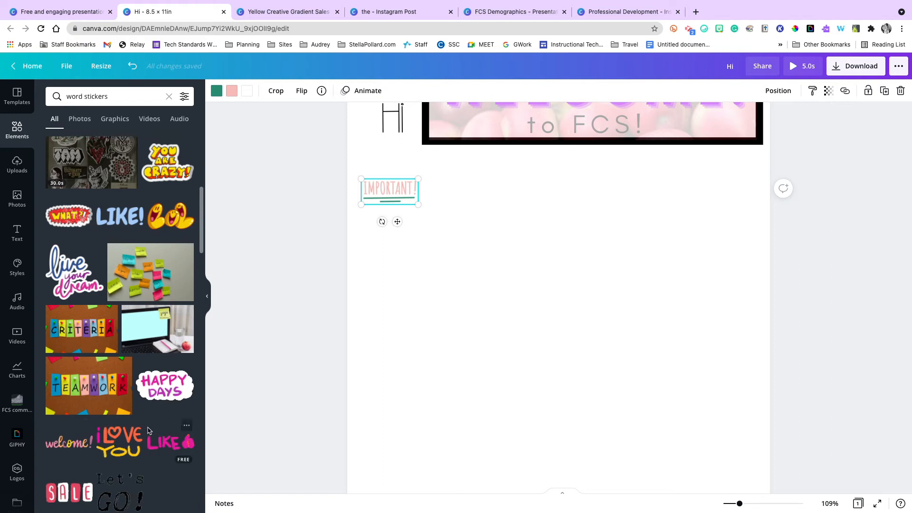
scroll(148, 430, down, 2)
scroll(148, 430, down, 5)
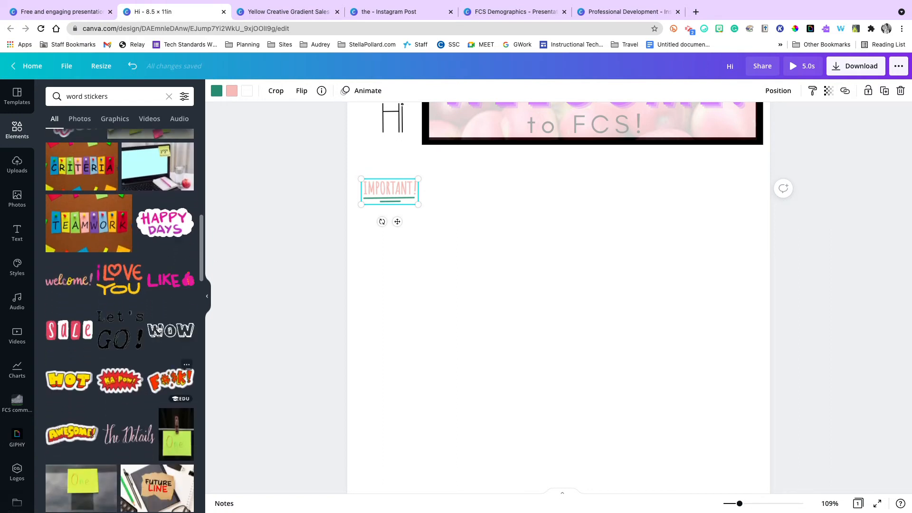
scroll(159, 323, down, 3)
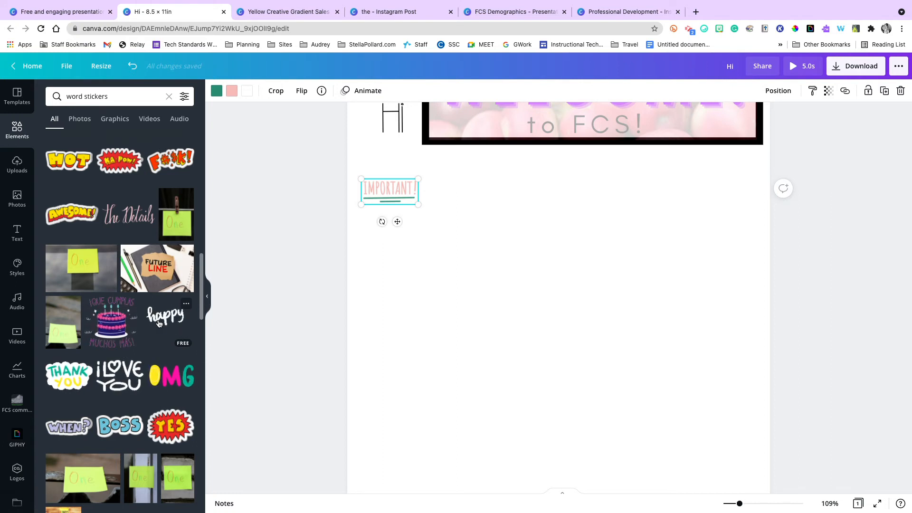
scroll(334, 308, up, 2)
scroll(334, 309, down, 1)
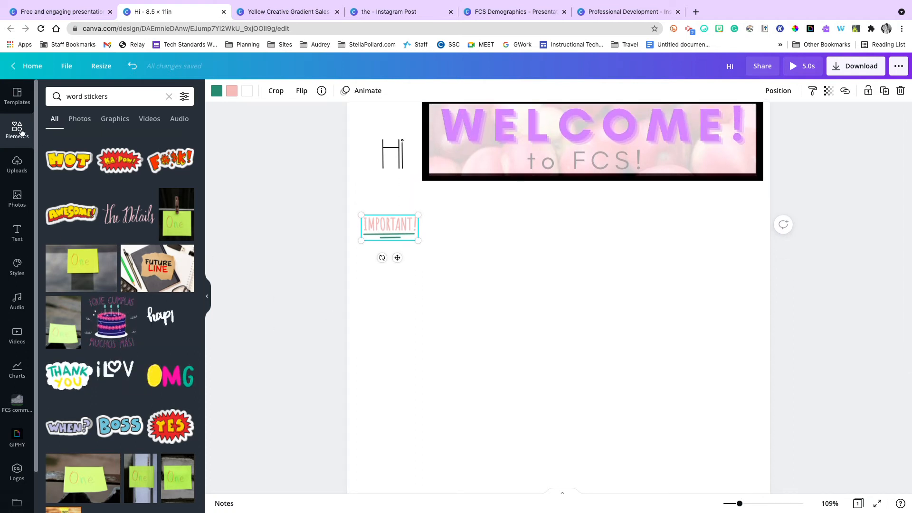
Upload the image "the (1).png" from the device's Downloads folder.
click(17, 164)
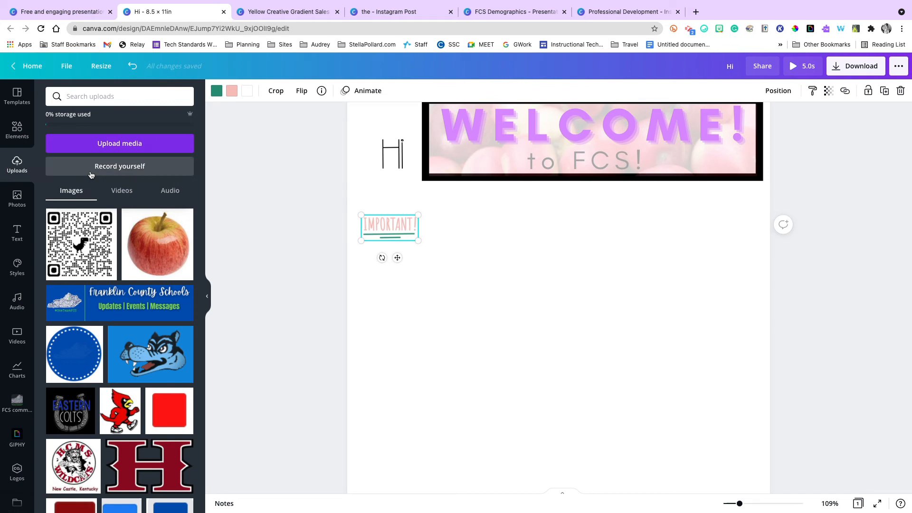
click(113, 151)
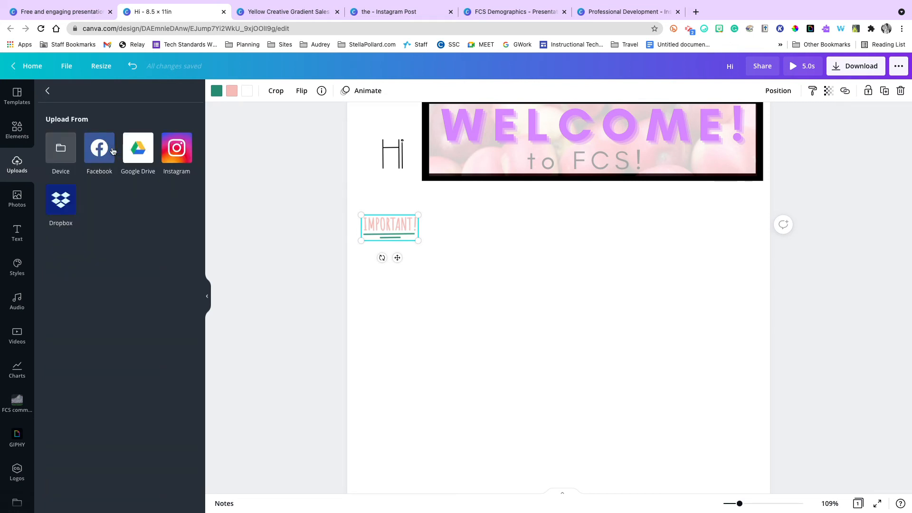
click(66, 151)
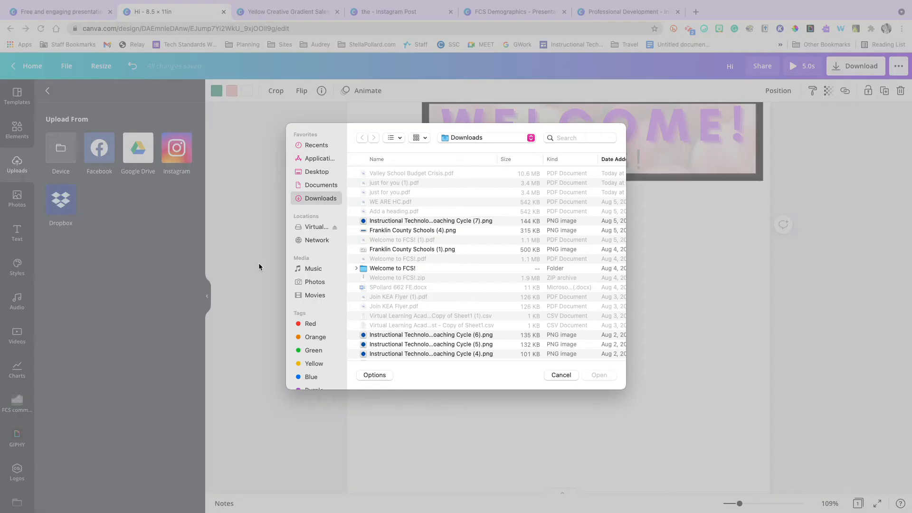
scroll(397, 209, down, 8)
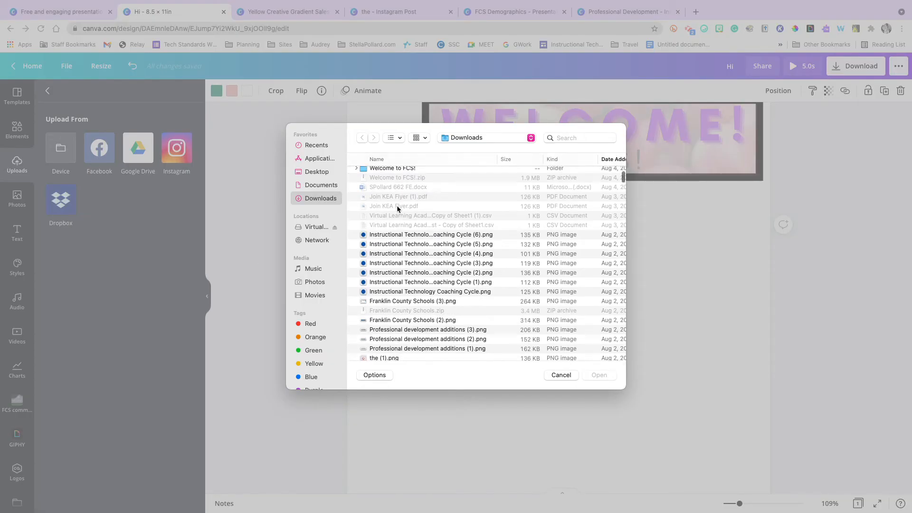
click(384, 306)
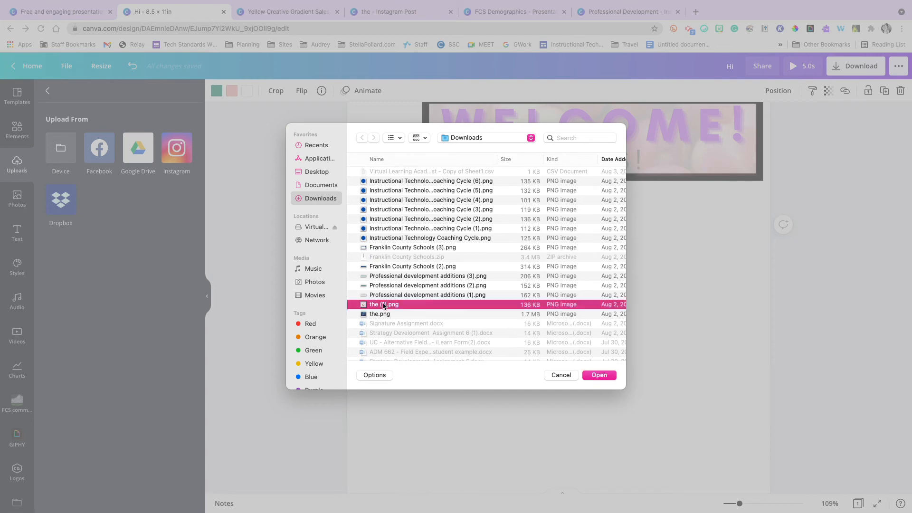
click(599, 375)
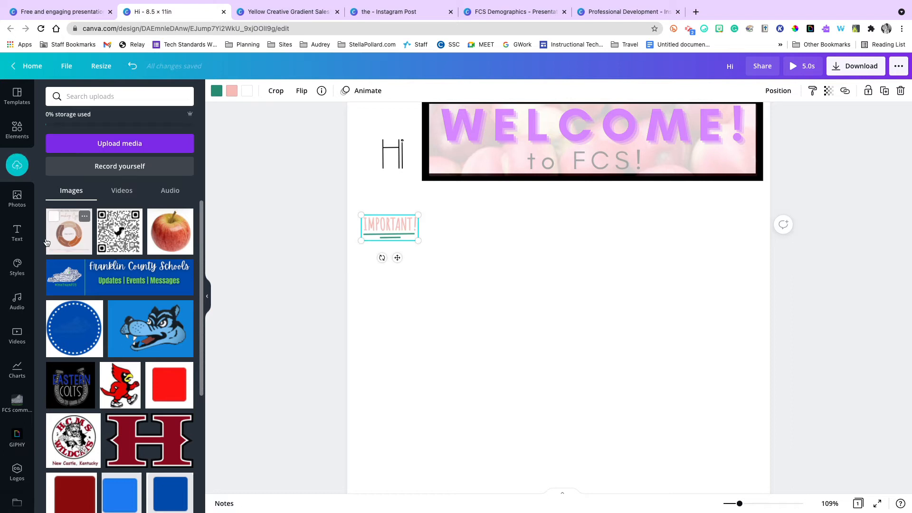
Add the uploaded Coaching Cycle image to the page, scale it down and place it below the right end of the welcome banner.
click(69, 242)
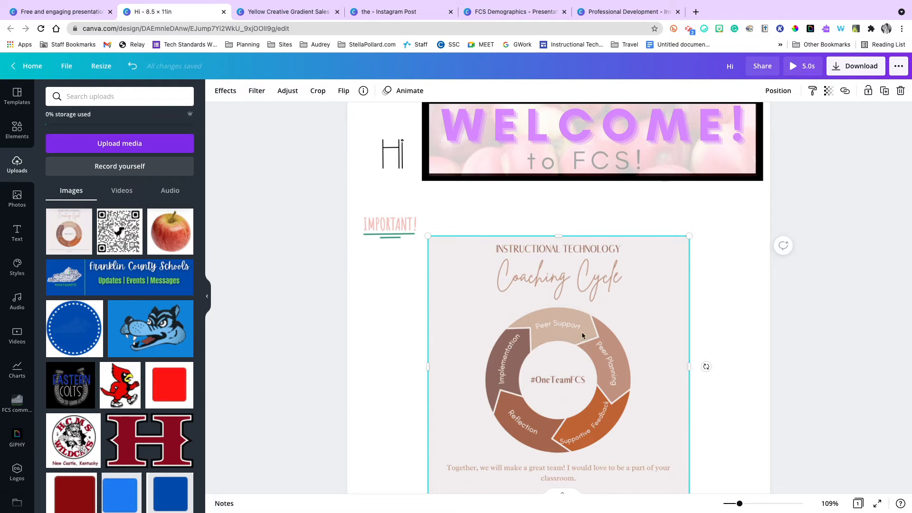
scroll(582, 335, down, 1)
click(688, 203)
drag(688, 203, 483, 336)
drag(479, 406, 718, 185)
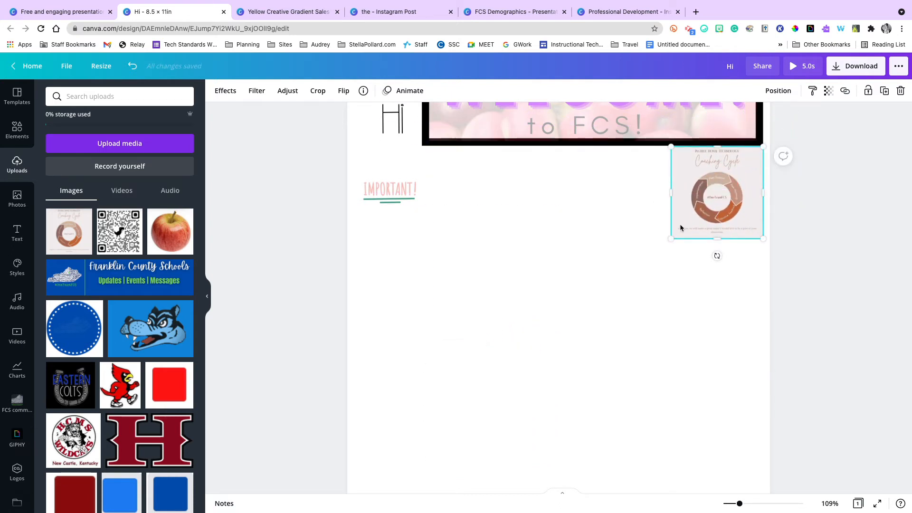
drag(671, 238, 596, 265)
drag(698, 215, 695, 229)
click(551, 249)
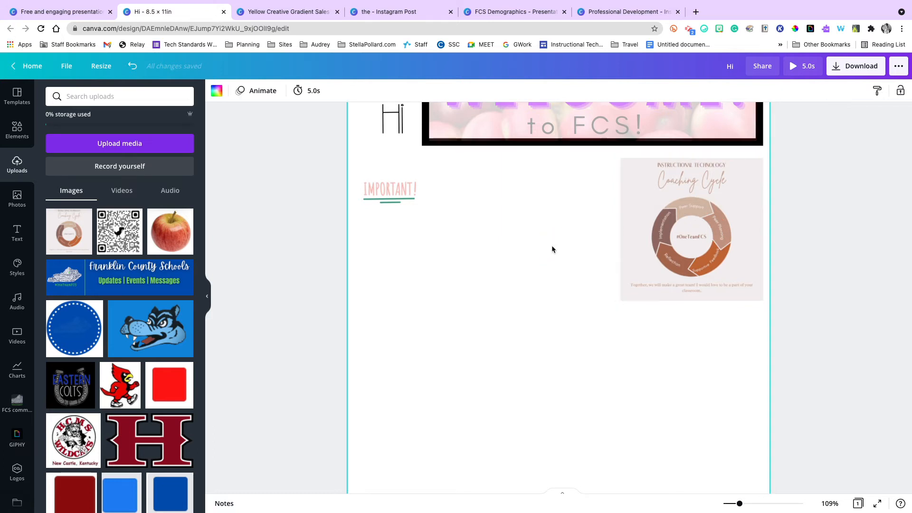
Move the H.C.M.S. Wildcats logo "images.jpg" from the uploads to the trash.
scroll(137, 278, down, 5)
scroll(137, 278, up, 5)
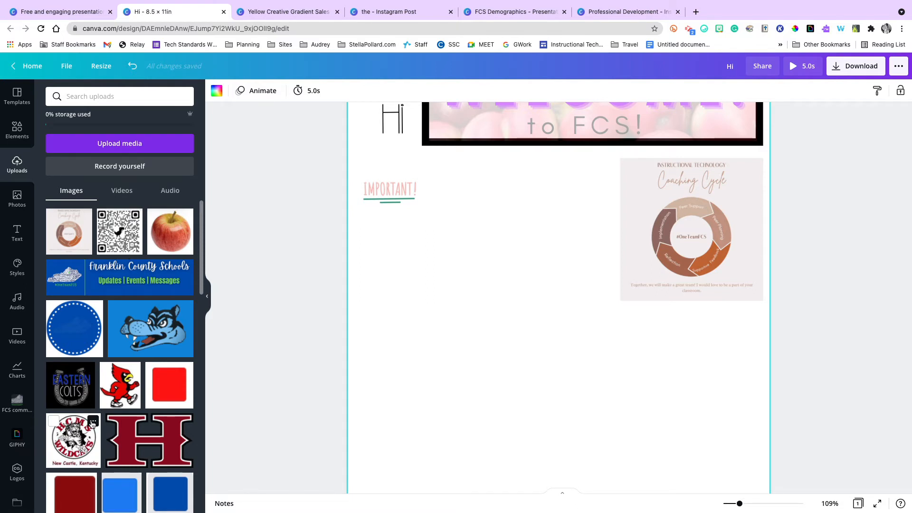
click(92, 421)
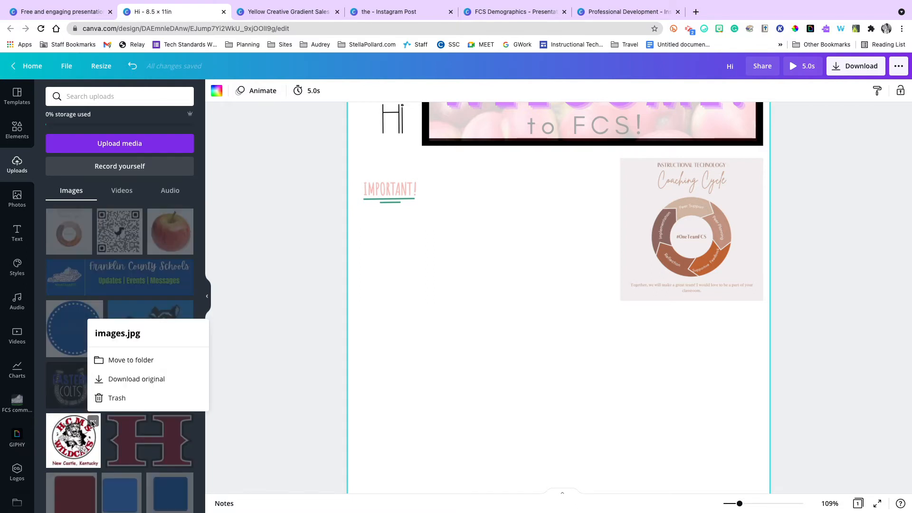
click(114, 397)
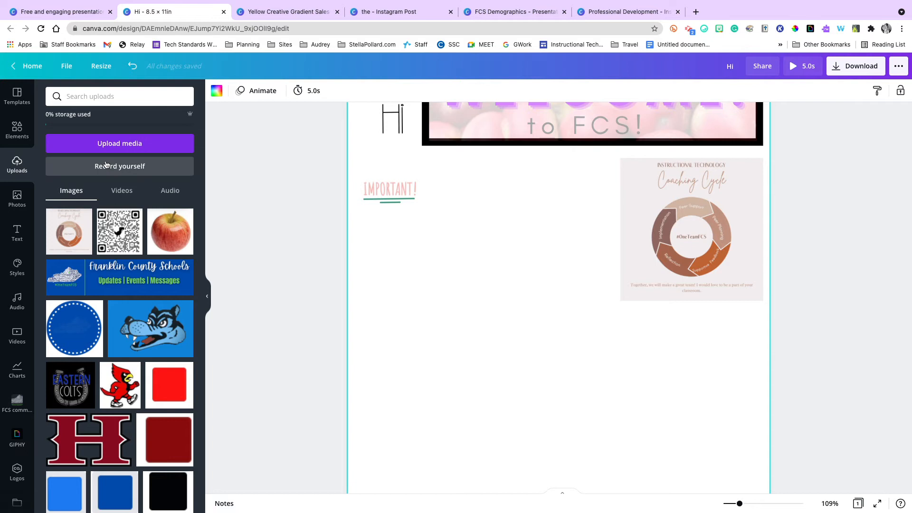
Record a webcam clip of about 3 seconds, play it back and save it into the design.
click(35, 168)
click(109, 172)
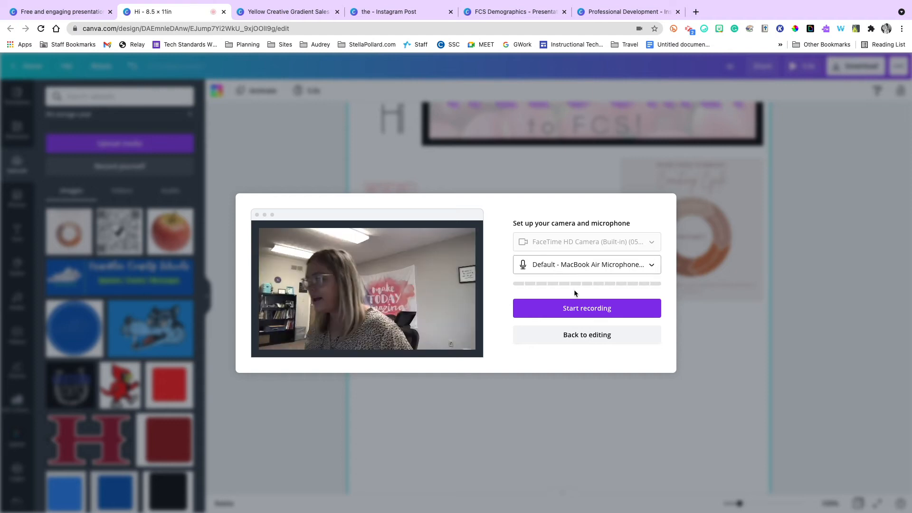
click(578, 315)
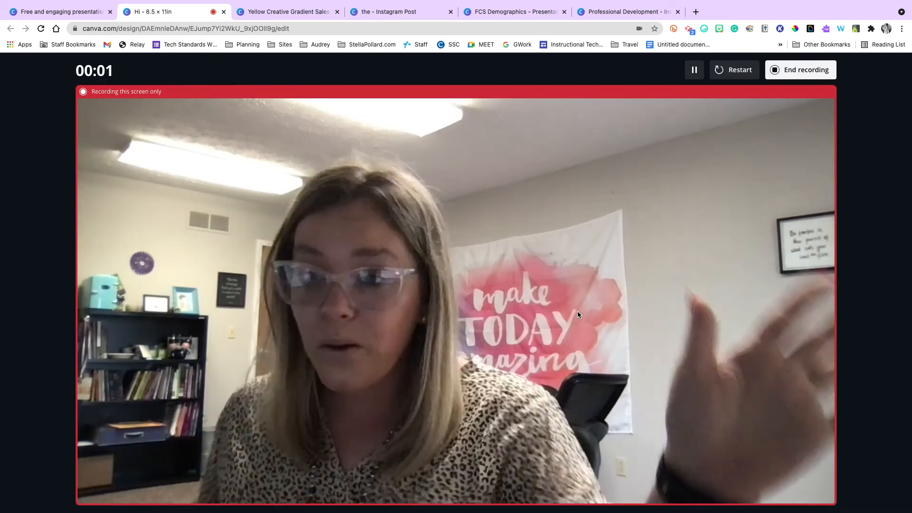
click(780, 65)
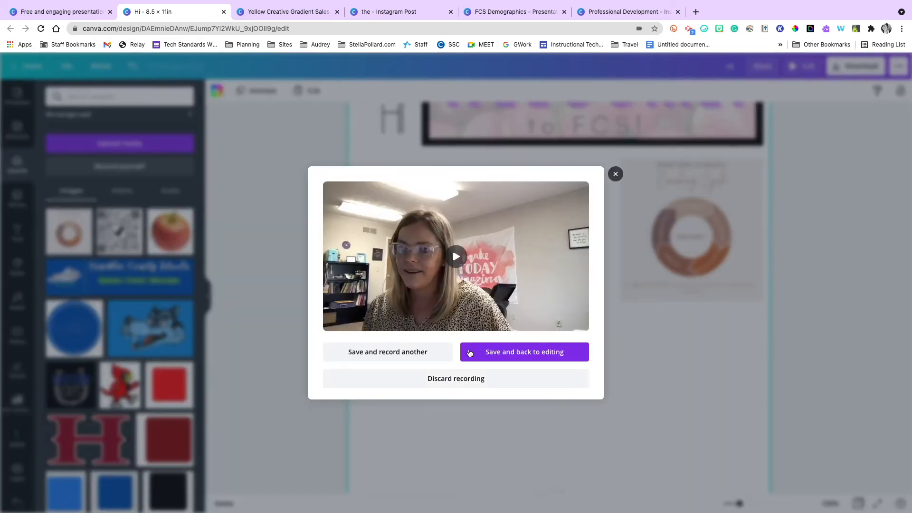
click(457, 258)
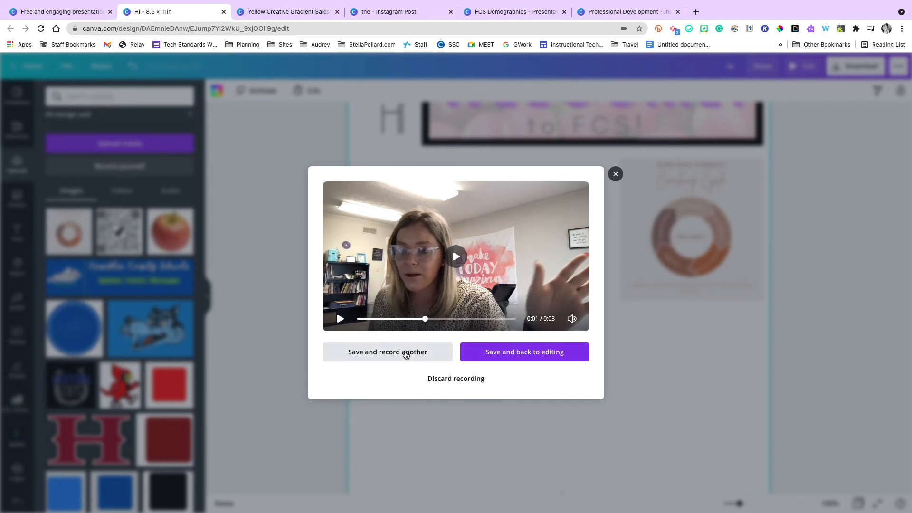
click(475, 357)
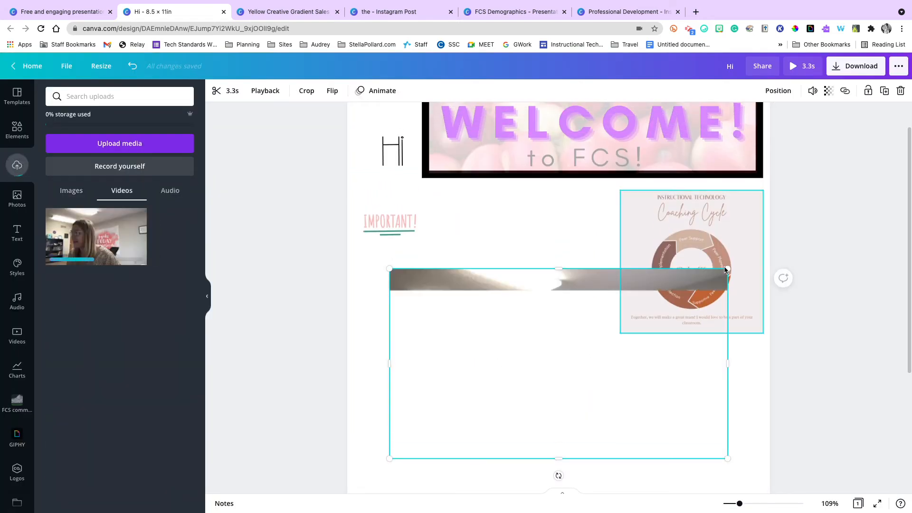
Scale down the webcam recording, place it below the "IMPORTANT!" sticker and play it on the page.
drag(601, 334, 627, 361)
click(627, 360)
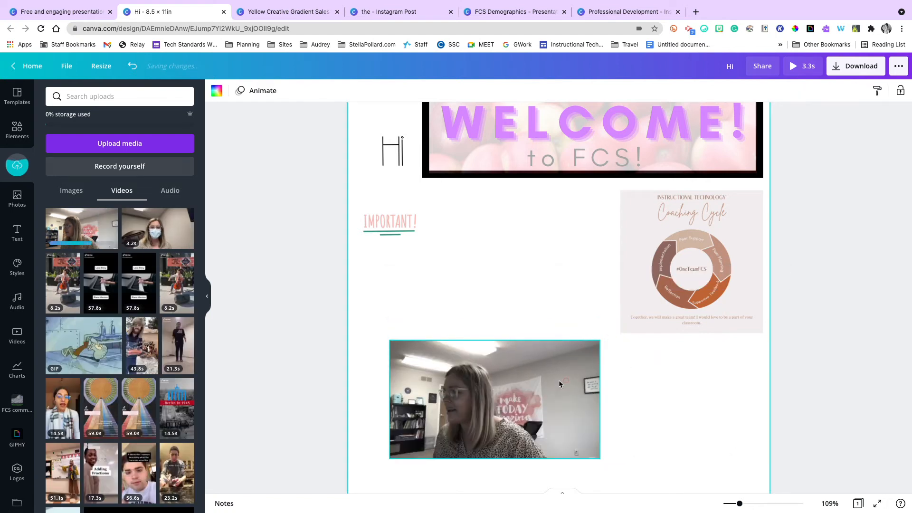
drag(491, 391, 467, 298)
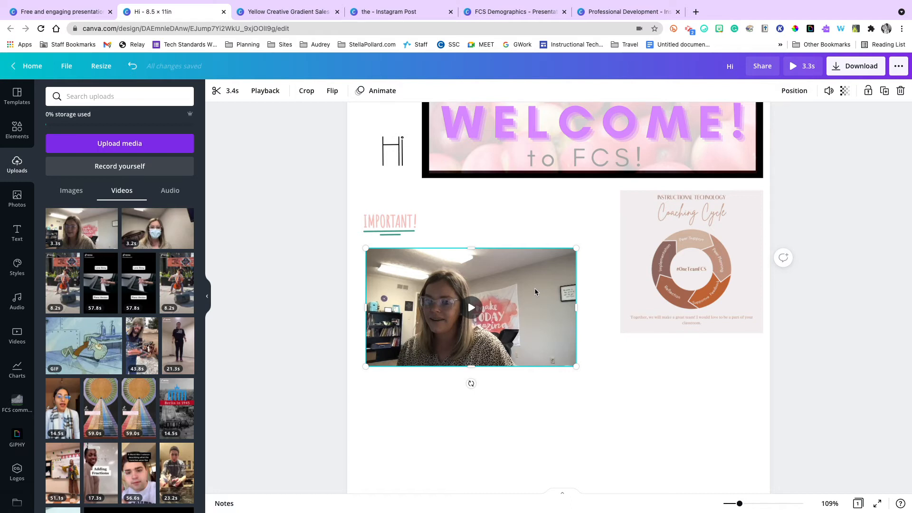
click(472, 309)
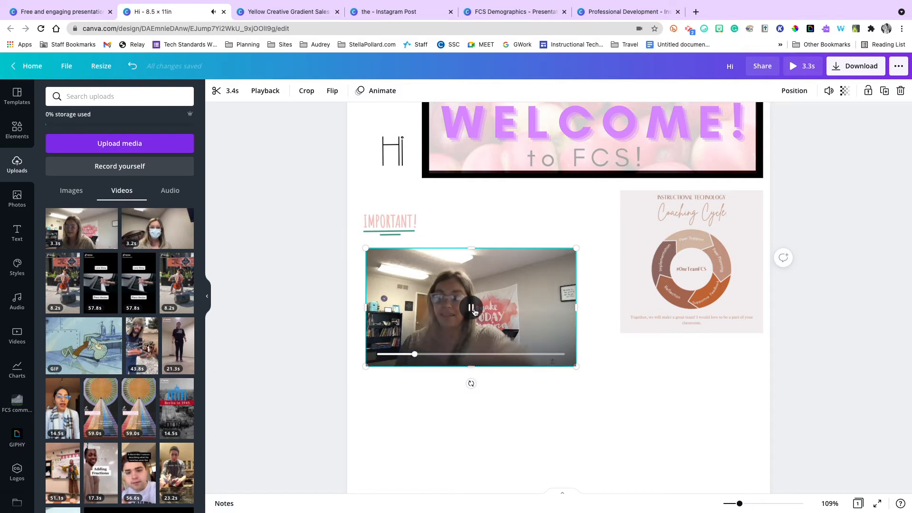
click(472, 309)
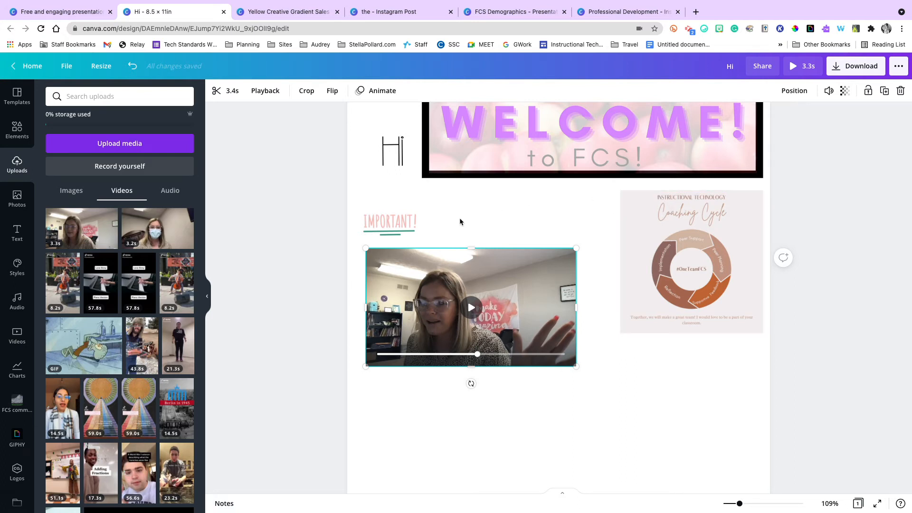
Add the "REFRACTION" GIF from the uploaded videos, scale it down and place it at the page's right edge below the Coaching Cycle image.
scroll(95, 295, down, 2)
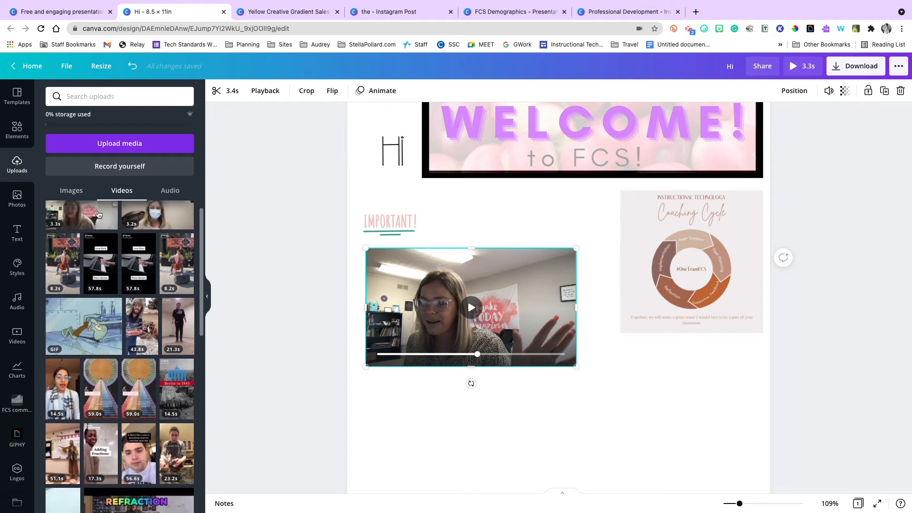
scroll(99, 215, down, 1)
scroll(99, 214, down, 3)
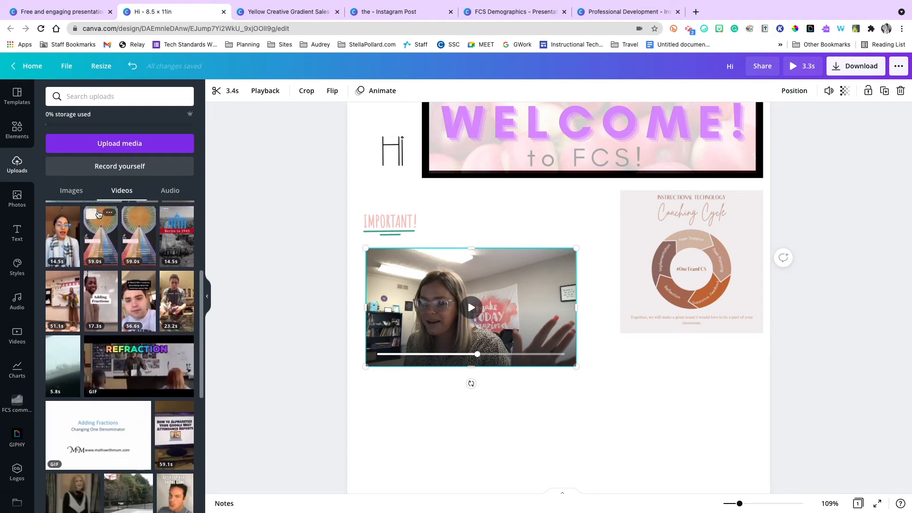
scroll(99, 214, up, 5)
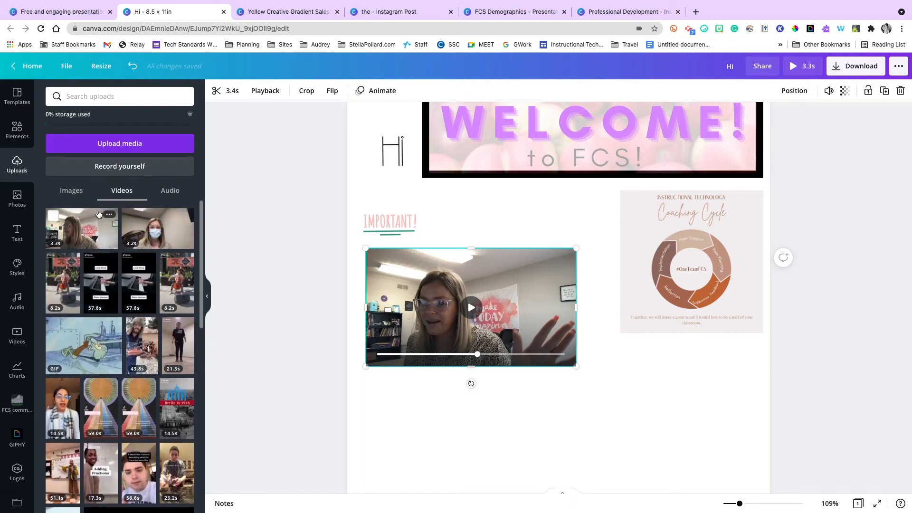
scroll(182, 311, down, 2)
scroll(182, 311, down, 4)
click(165, 311)
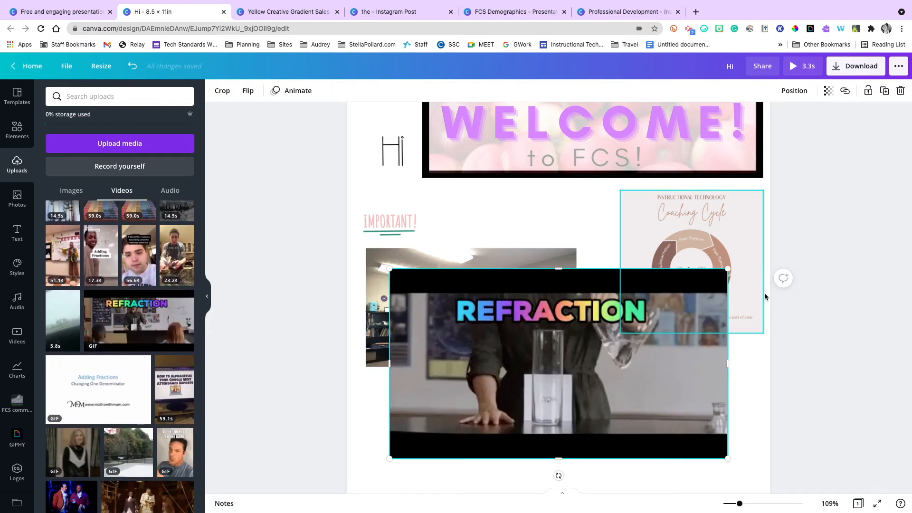
drag(727, 270, 570, 408)
drag(714, 405, 736, 423)
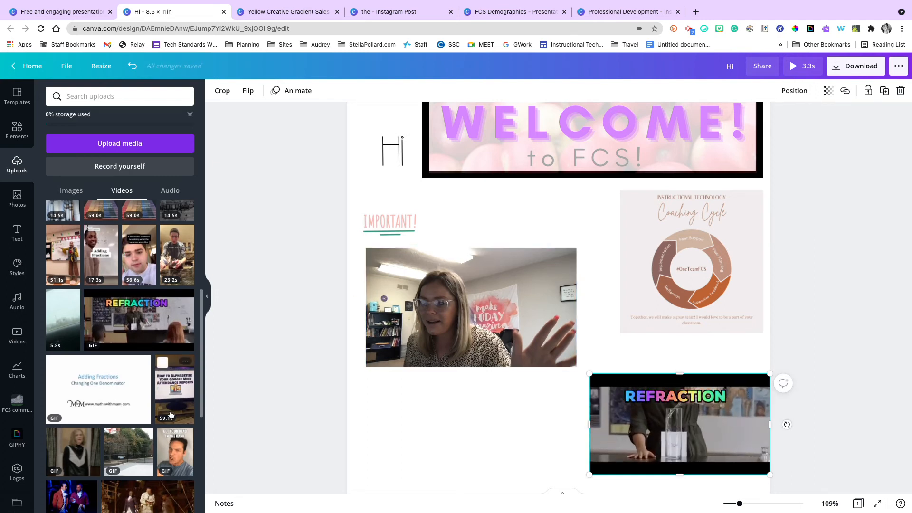
Look through the remaining uploaded videos and the audio uploads.
scroll(142, 380, down, 5)
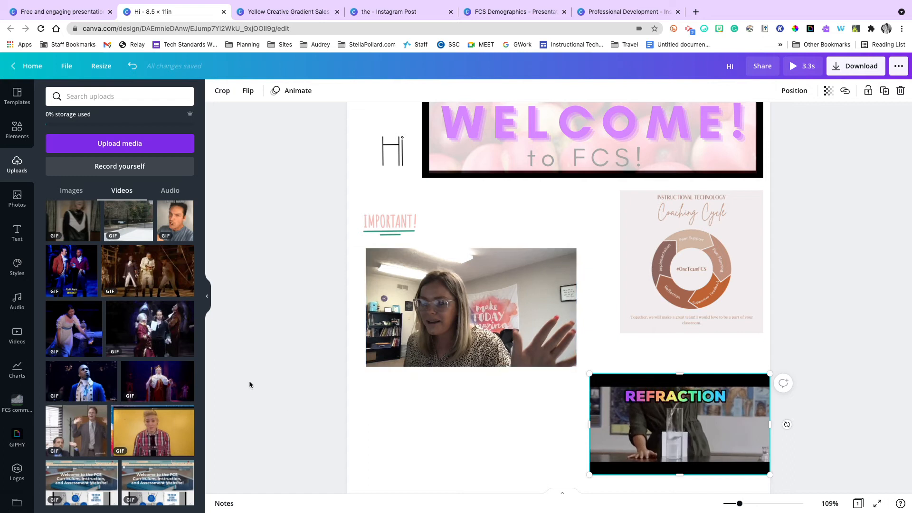
click(180, 191)
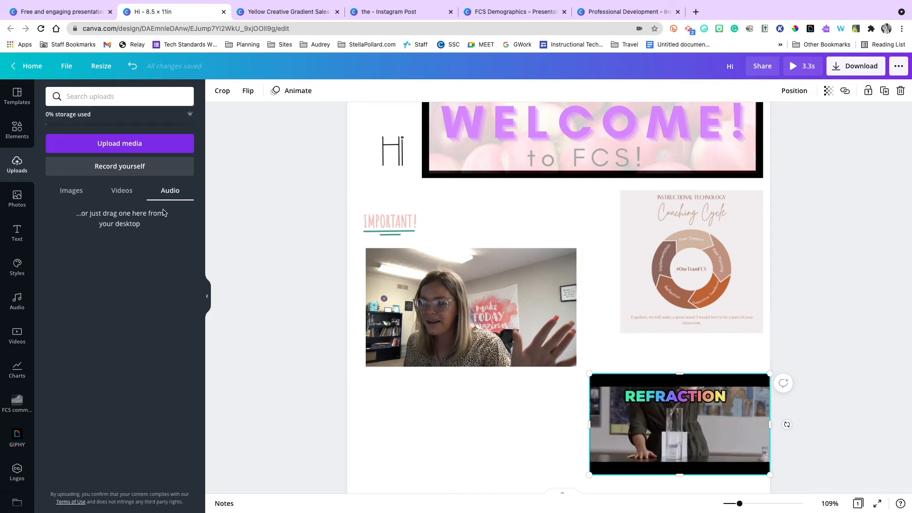
Search the photo library for "school".
click(28, 202)
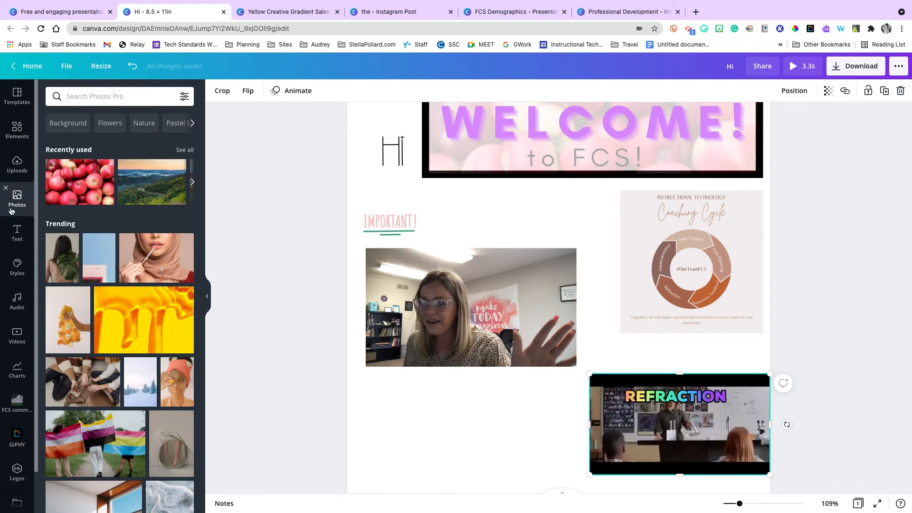
click(84, 97)
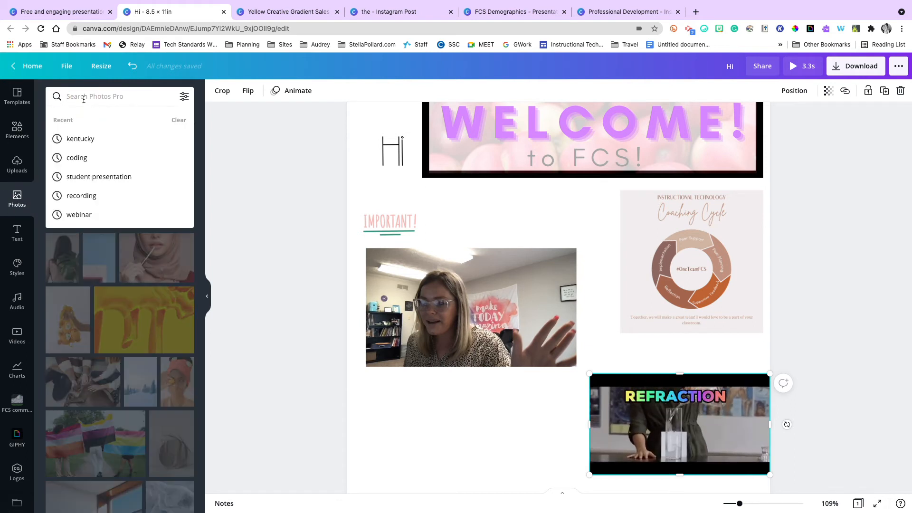
text(sc)
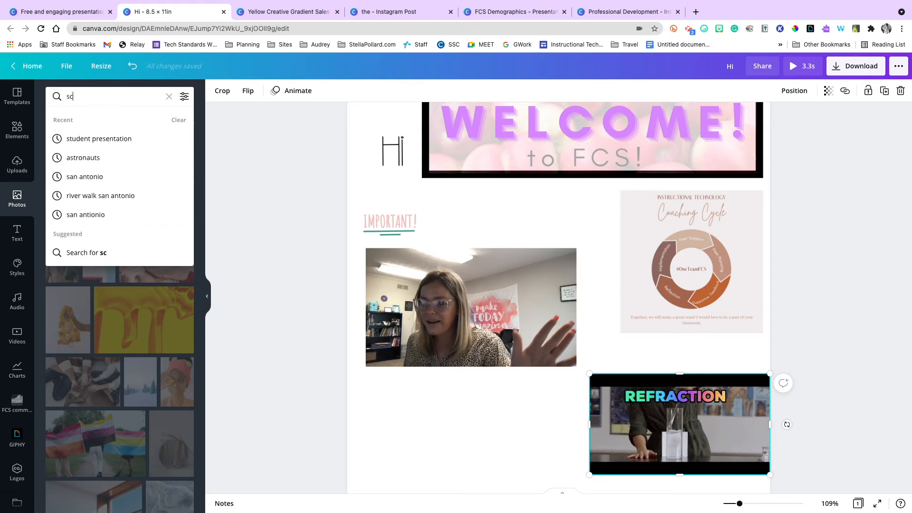
text(hool)
key(Return)
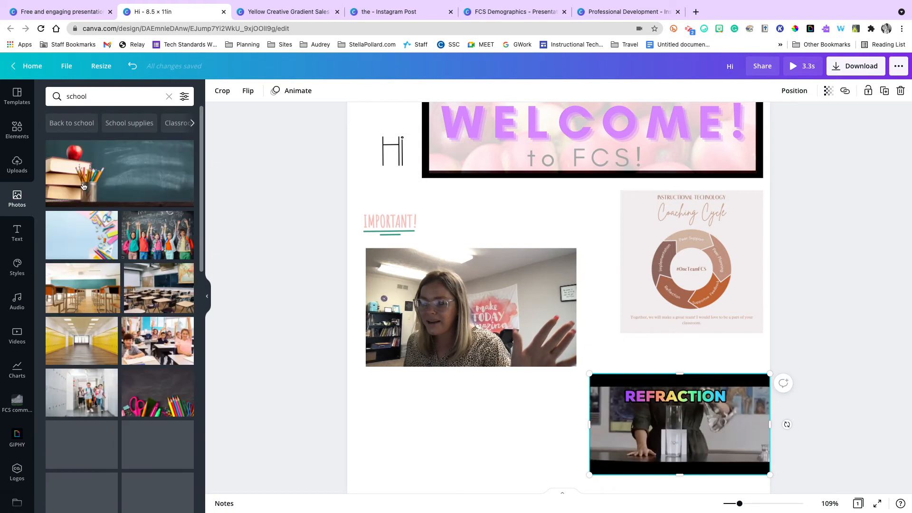
Add the photo of colorful school supplies on gray wood and enlarge it to span the full page width.
scroll(83, 185, down, 3)
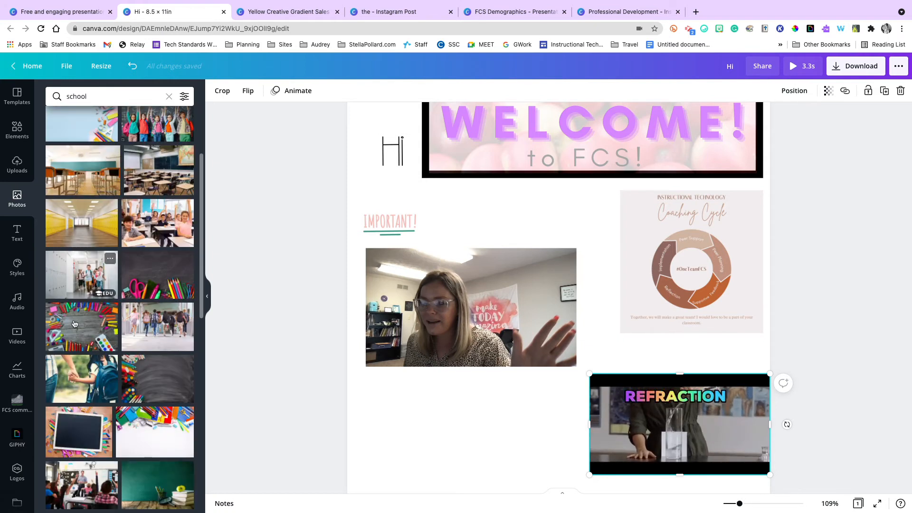
click(90, 322)
click(596, 307)
mouse_move(596, 305)
mouse_down()
mouse_move(514, 226)
mouse_move(565, 243)
mouse_move(570, 283)
mouse_move(558, 279)
mouse_up()
scroll(568, 283, down, 4)
scroll(568, 283, up, 3)
drag(687, 256, 787, 256)
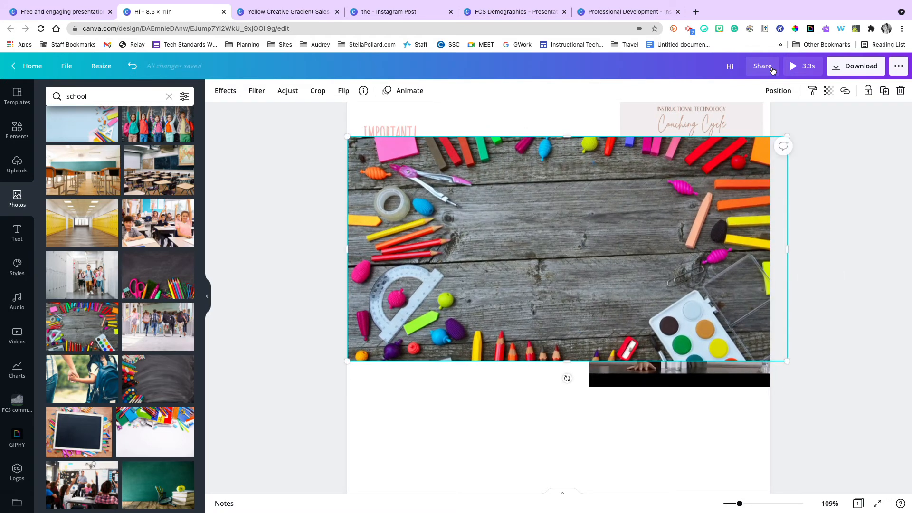
Try the forward, front and backward layer options on the school supplies photo and send it to the back.
click(773, 95)
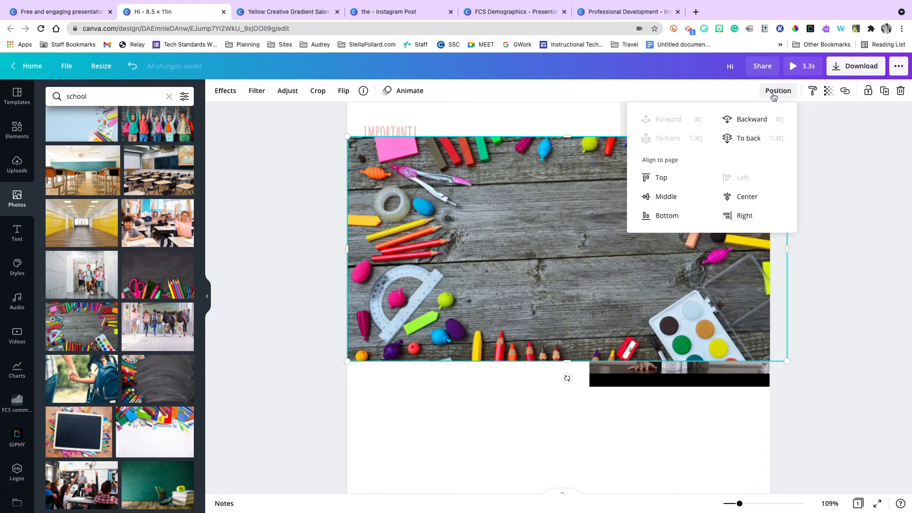
click(748, 138)
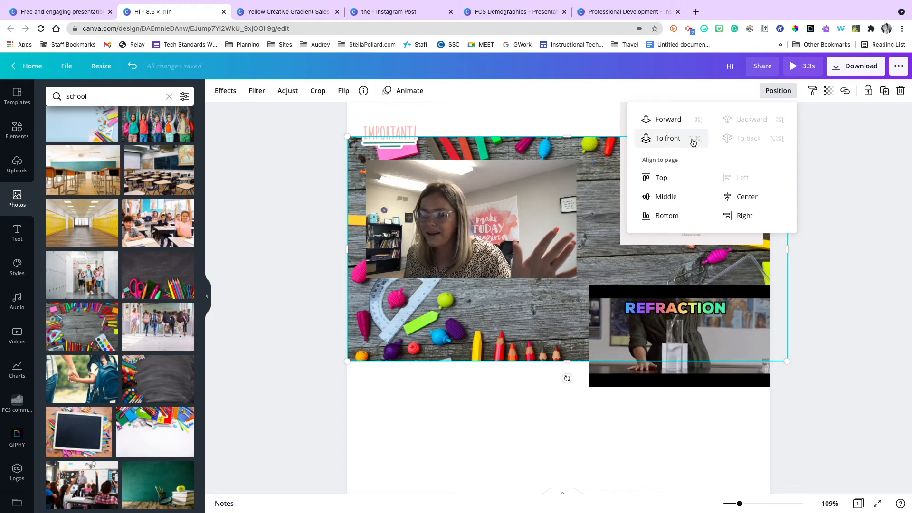
click(682, 123)
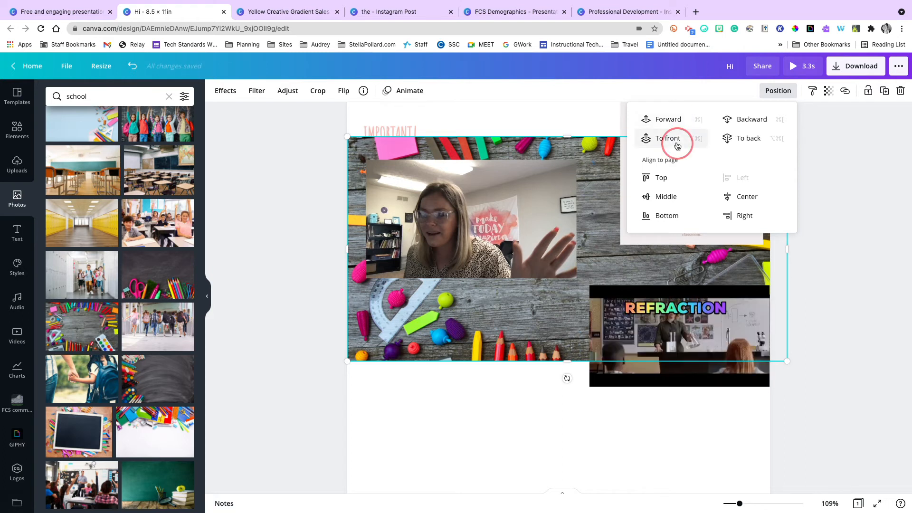
click(677, 141)
click(743, 120)
click(739, 138)
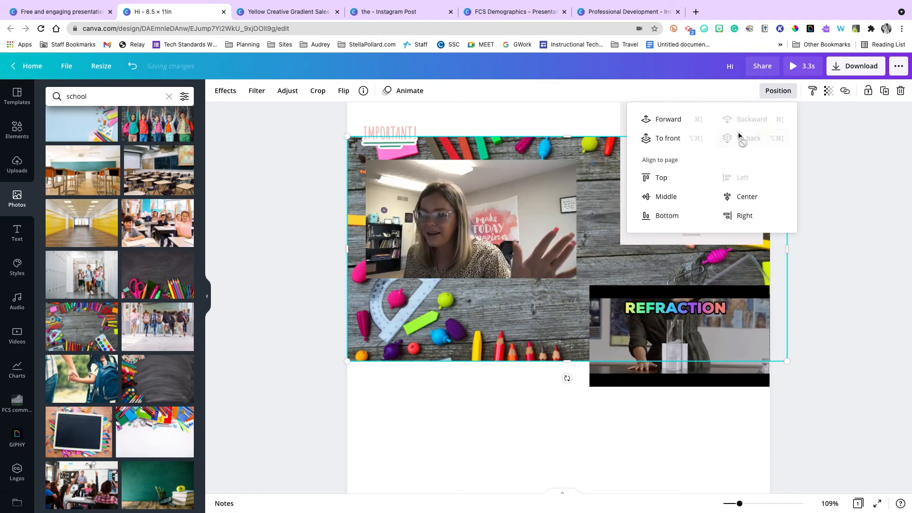
click(877, 179)
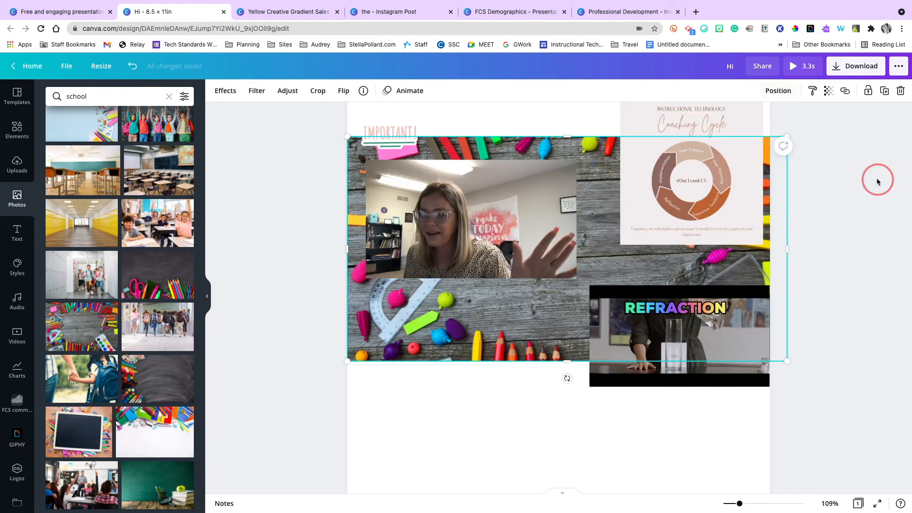
Set the school supplies photo's transparency to 10.
click(833, 91)
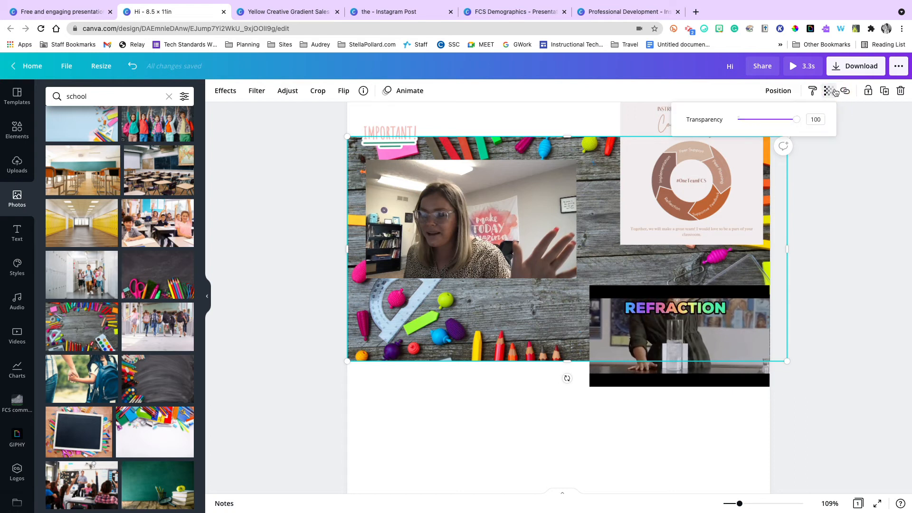
drag(796, 119, 746, 119)
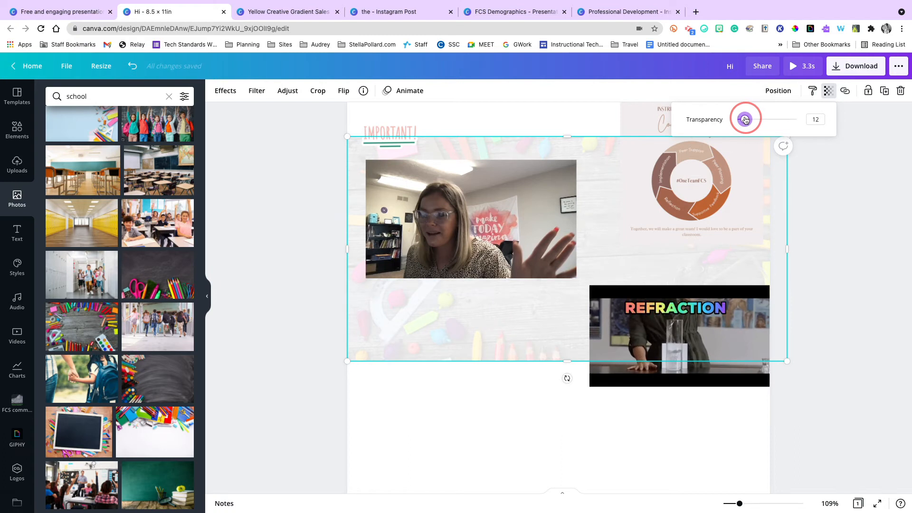
click(816, 195)
click(815, 192)
Lock the faded school supplies background photo in place on the page.
scroll(815, 192, down, 1)
scroll(816, 192, up, 4)
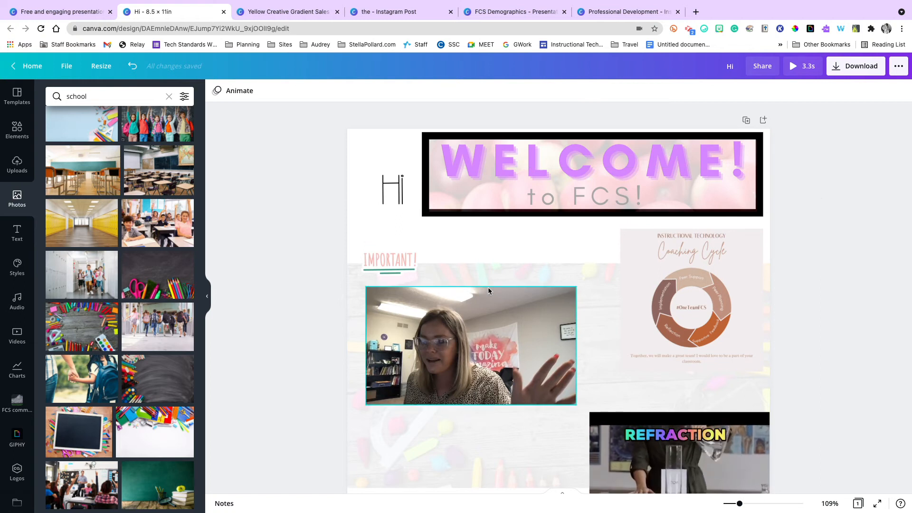
scroll(454, 286, down, 2)
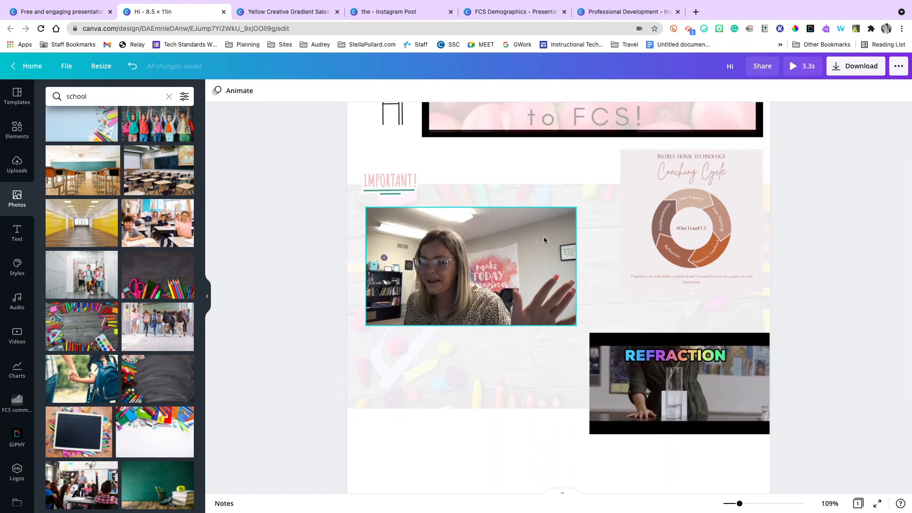
scroll(829, 281, up, 2)
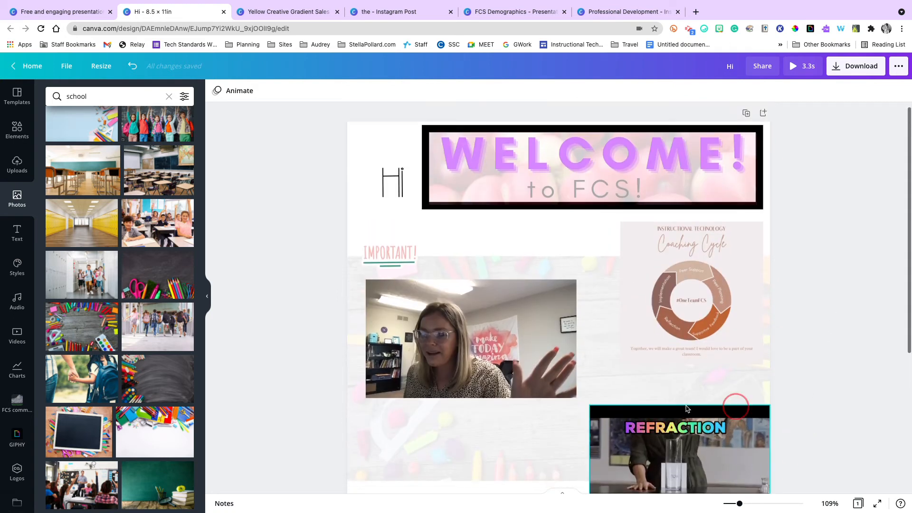
click(497, 427)
click(865, 108)
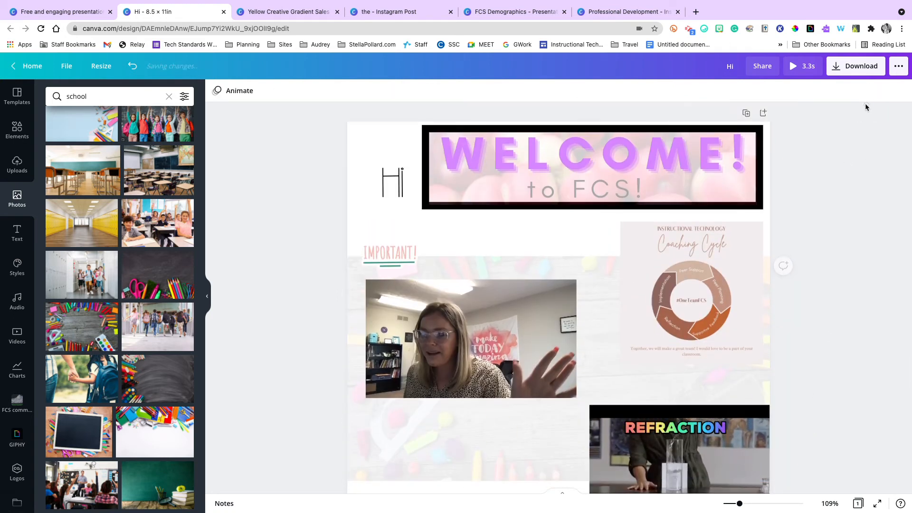
click(556, 327)
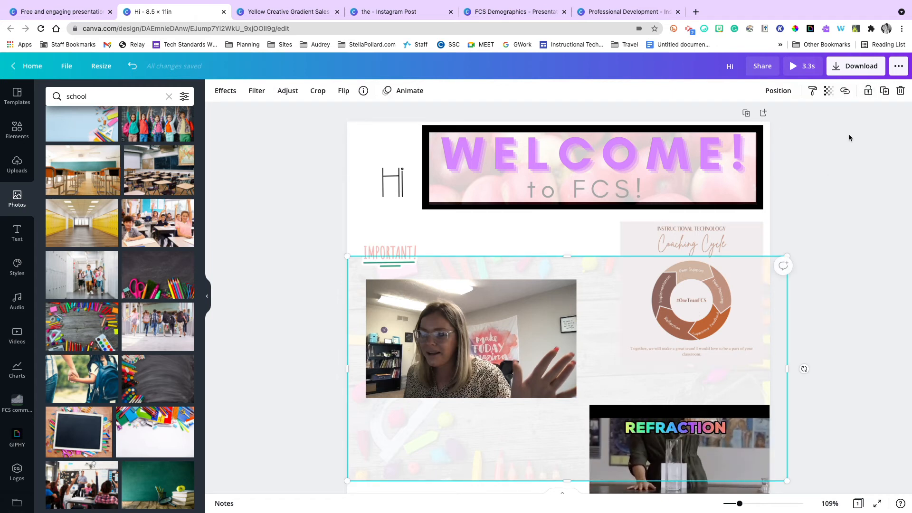
click(867, 93)
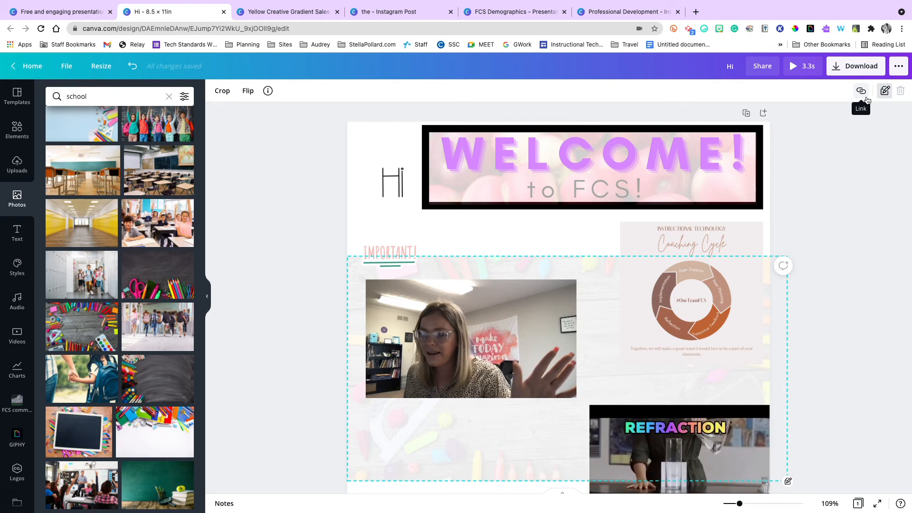
Select all the unlocked elements on the page together and align them to their common horizontal center.
click(817, 342)
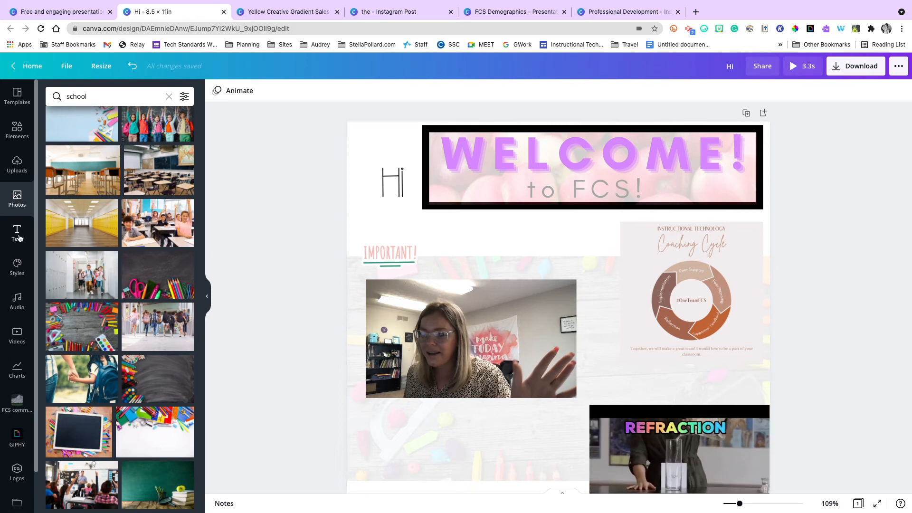
click(800, 472)
drag(798, 471, 344, 163)
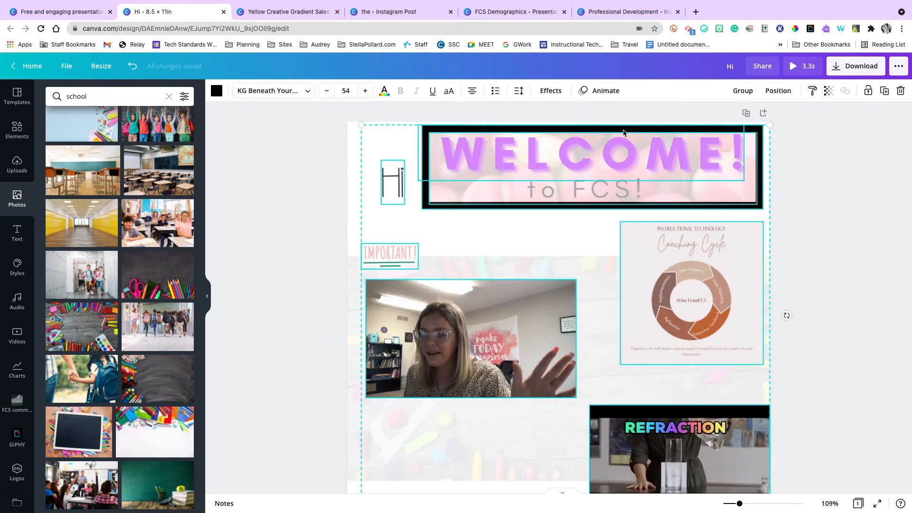
click(774, 94)
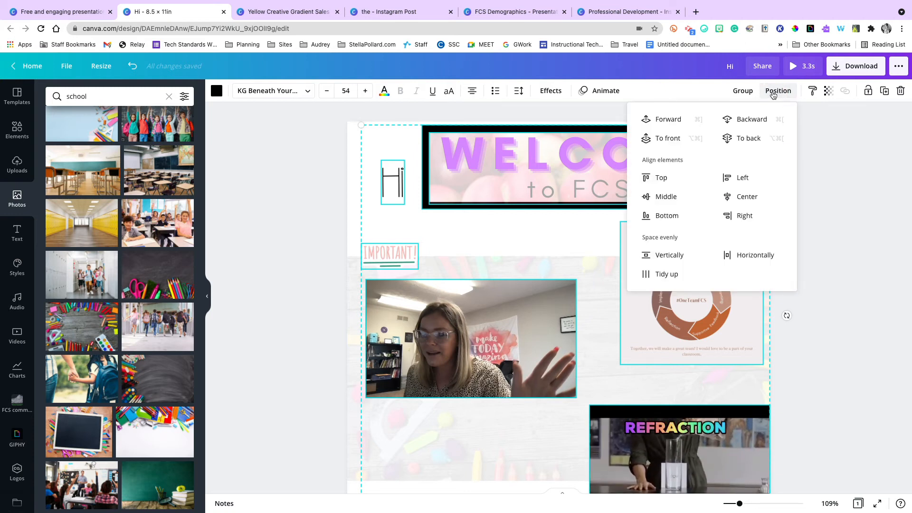
click(746, 195)
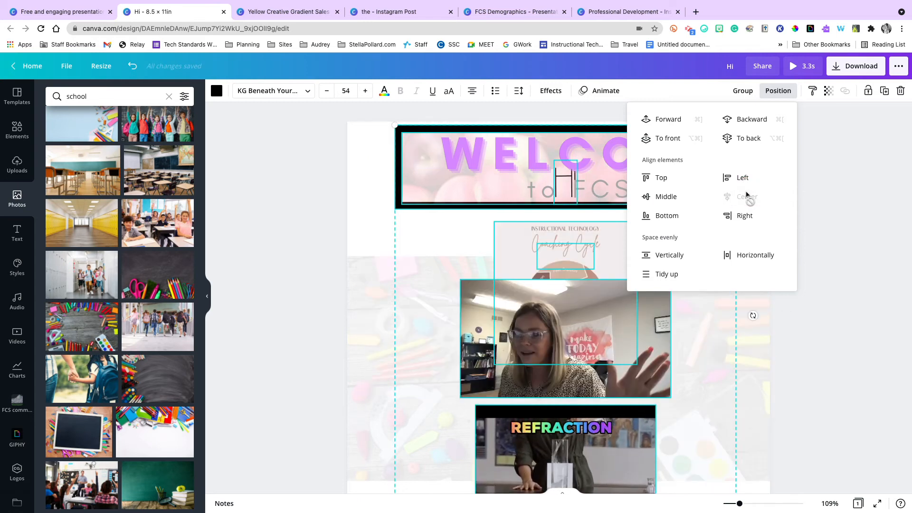
Space the selected elements evenly vertically and horizontally, tidy them up, and clear the selection.
click(671, 256)
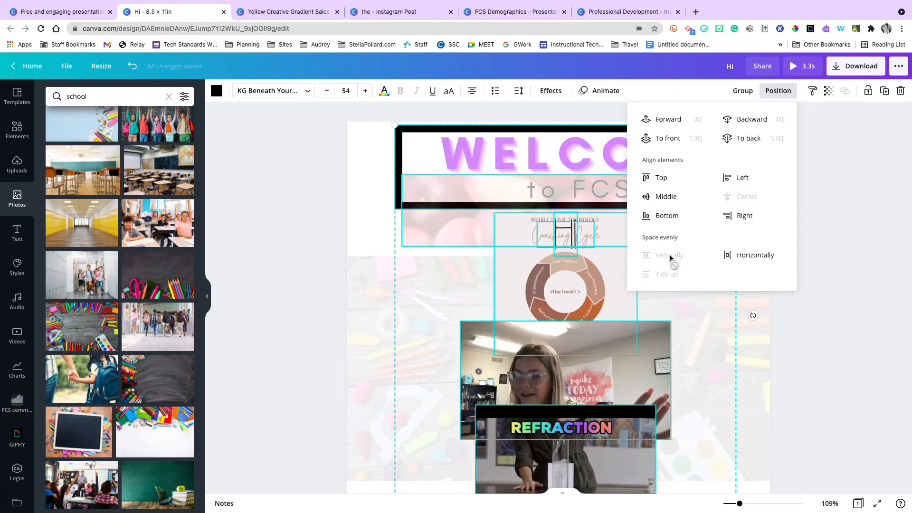
click(750, 256)
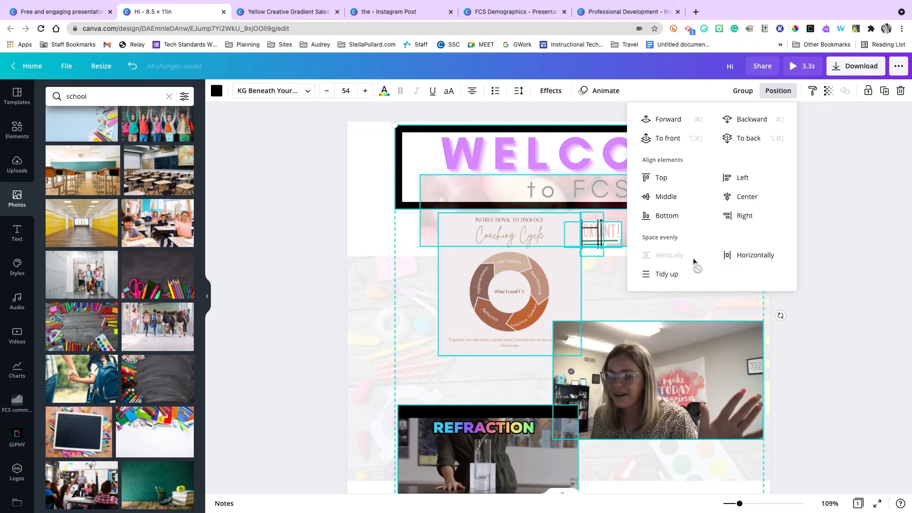
click(677, 273)
click(796, 295)
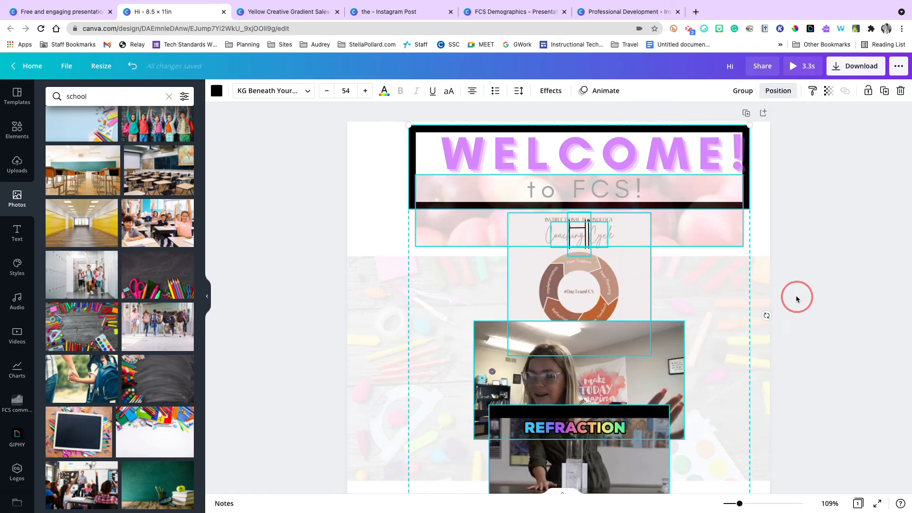
click(796, 295)
Spread out the overlapping "Hi" text, Coaching Cycle graphic, webcam recording and Refraction video so each has its own spot on the page.
drag(575, 238, 515, 238)
drag(430, 253, 403, 241)
drag(577, 234, 691, 245)
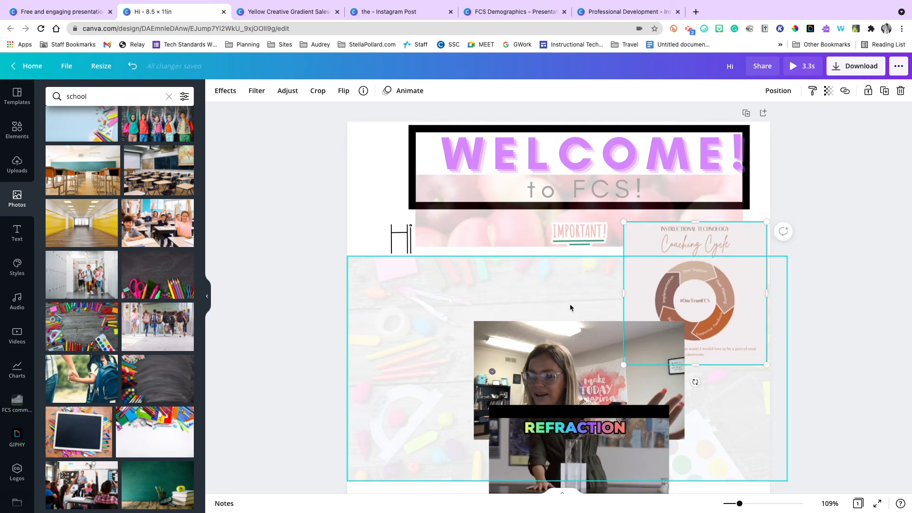
drag(575, 372, 464, 317)
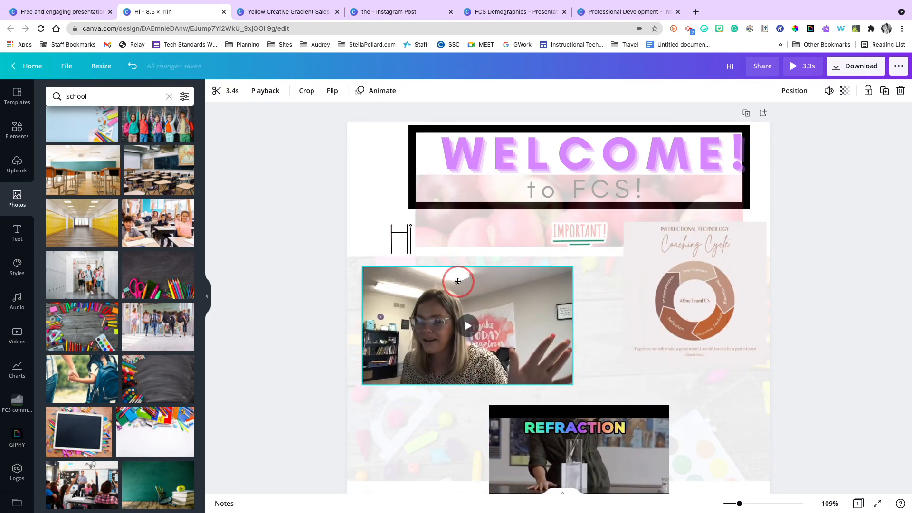
drag(547, 434, 425, 423)
Place the IMPORTANT! sticker over the webcam recording's upper right area and bring it forward in front of the video.
drag(570, 227, 516, 285)
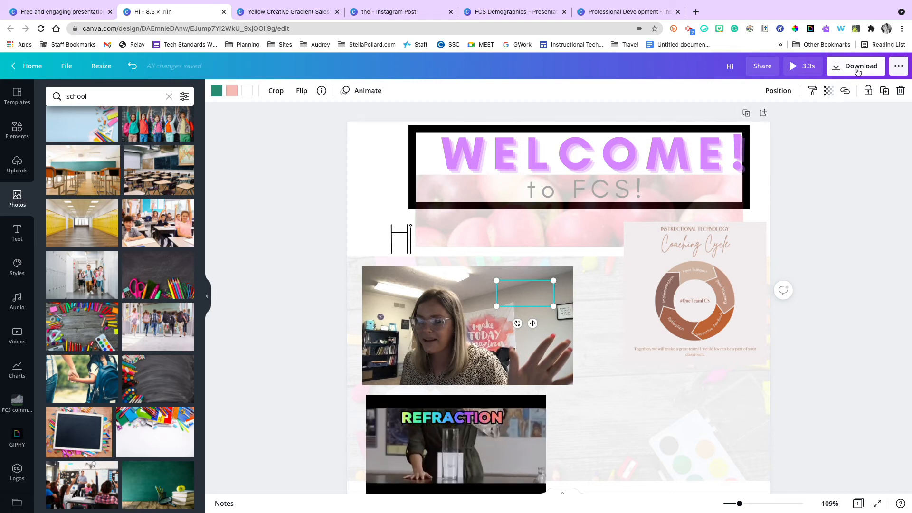
click(783, 90)
click(667, 119)
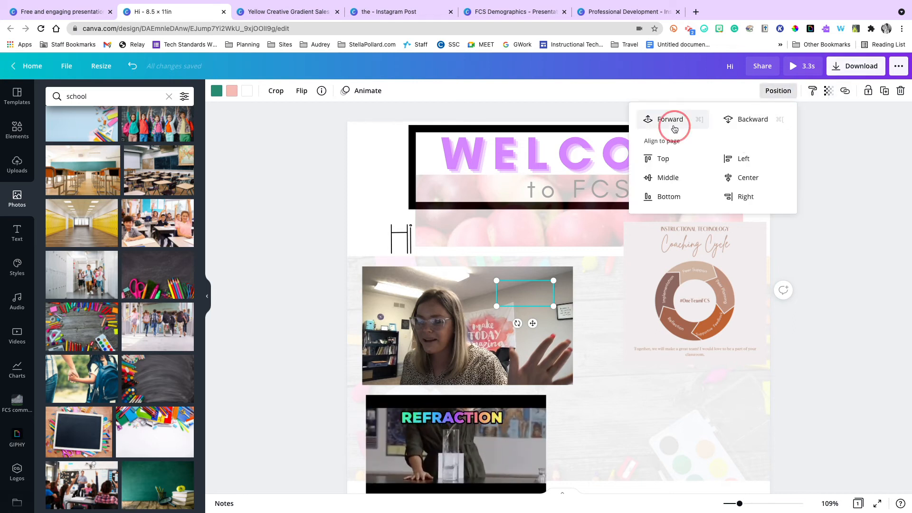
click(670, 288)
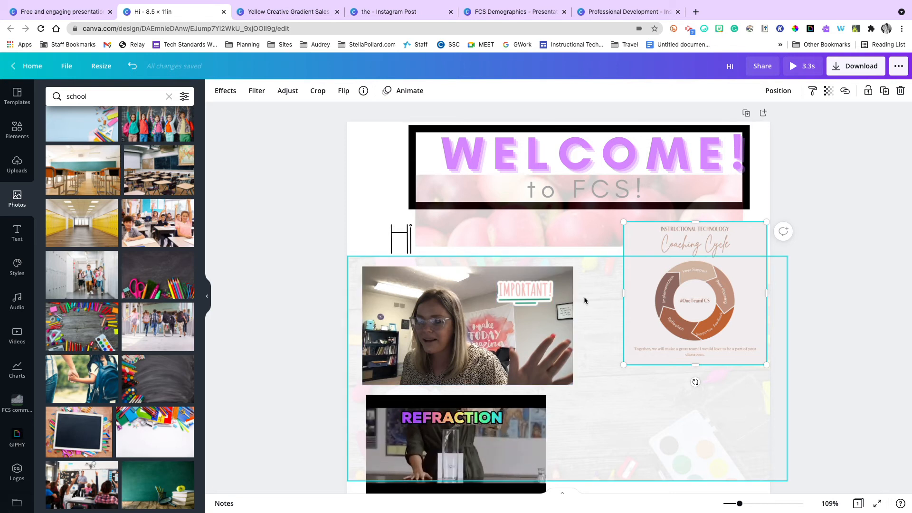
Unlock the "to FCS!" text under the WELCOME! heading.
click(18, 270)
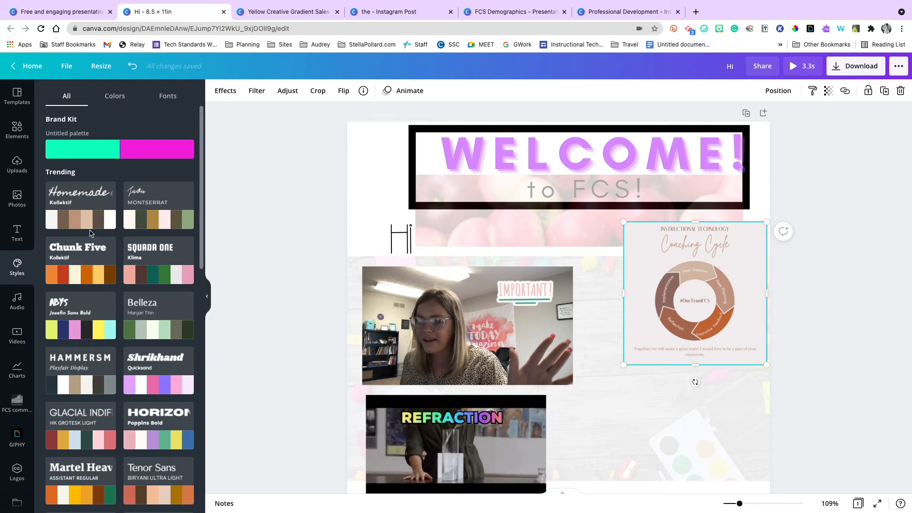
click(688, 179)
click(688, 168)
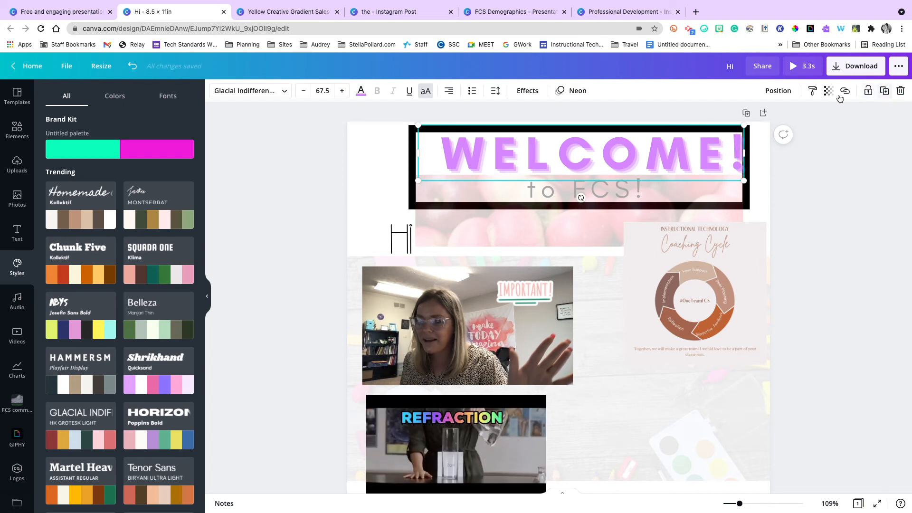
click(588, 188)
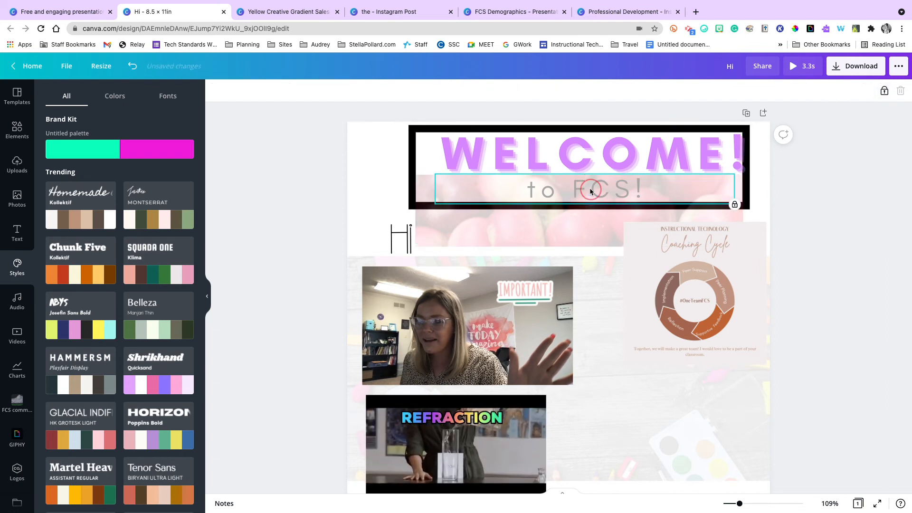
click(884, 92)
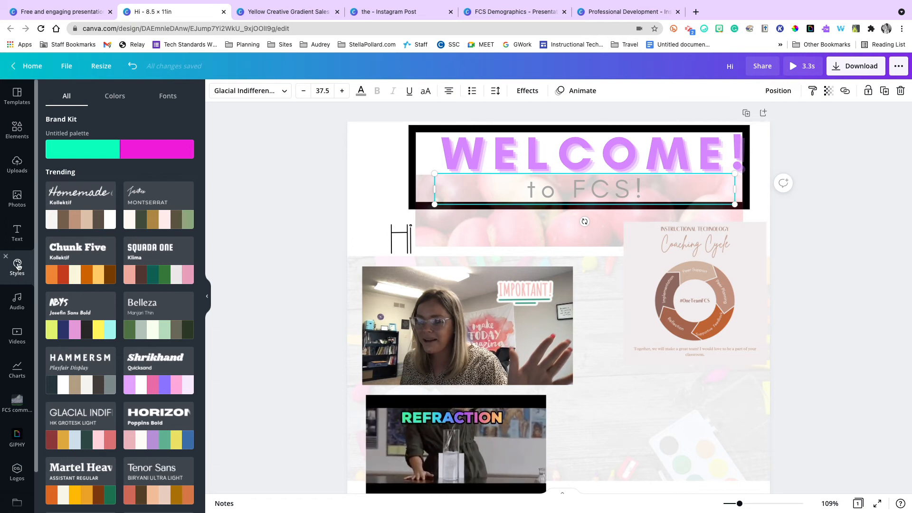
Apply the Barlow Thin / Aileron Regular style to the page and shuffle its colors to a white background with a yellow frame.
scroll(17, 266, down, 2)
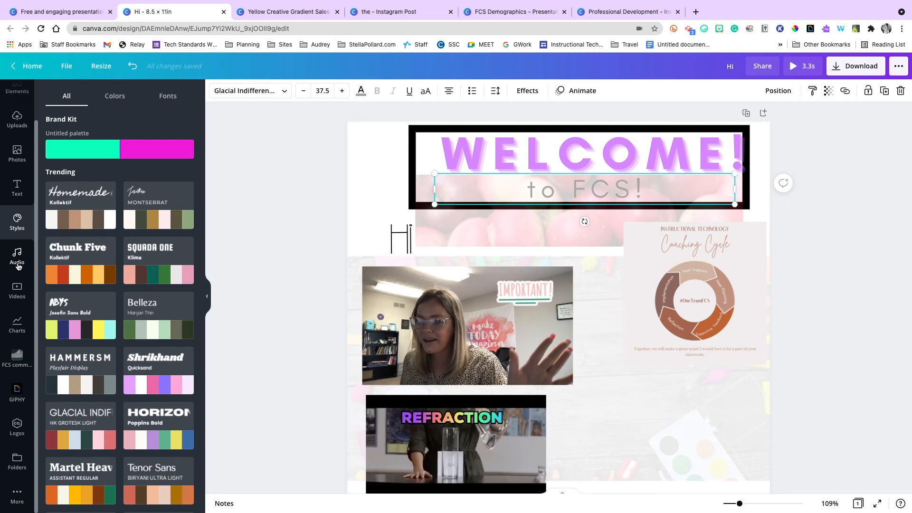
click(14, 496)
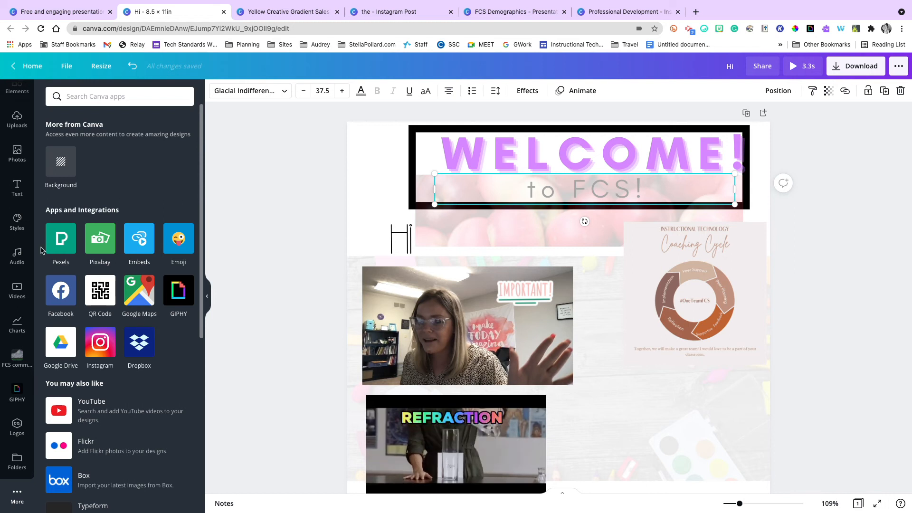
click(17, 231)
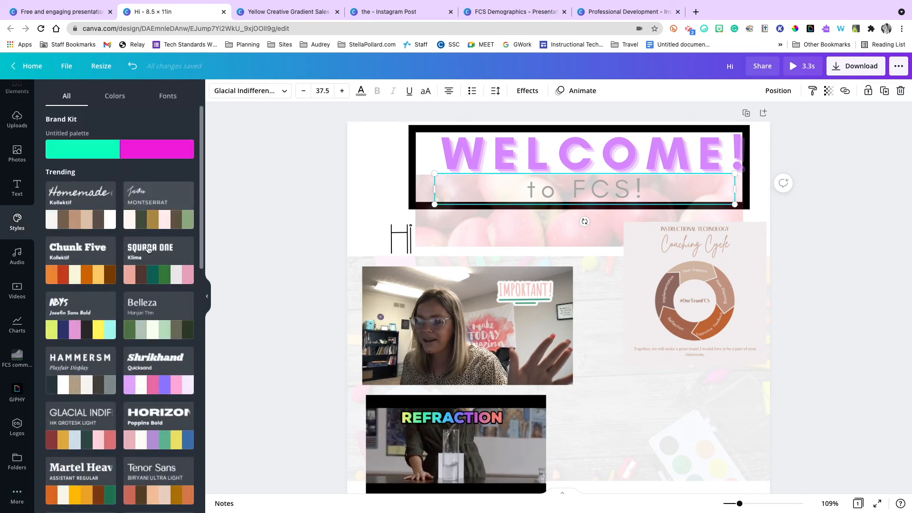
scroll(148, 247, down, 5)
scroll(149, 251, down, 10)
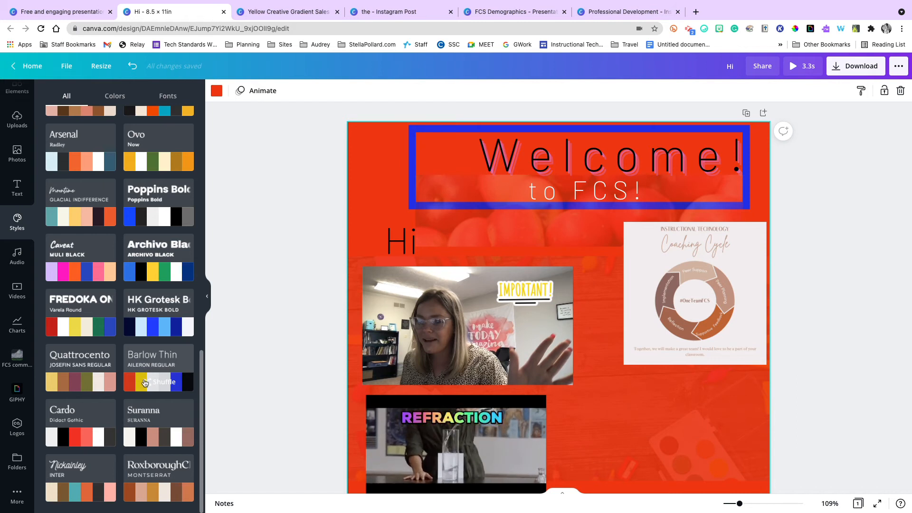
click(153, 386)
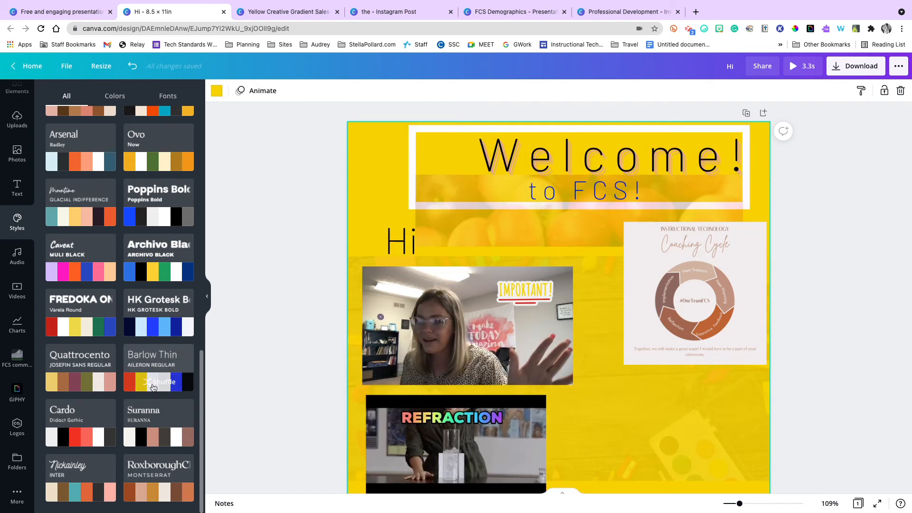
click(153, 386)
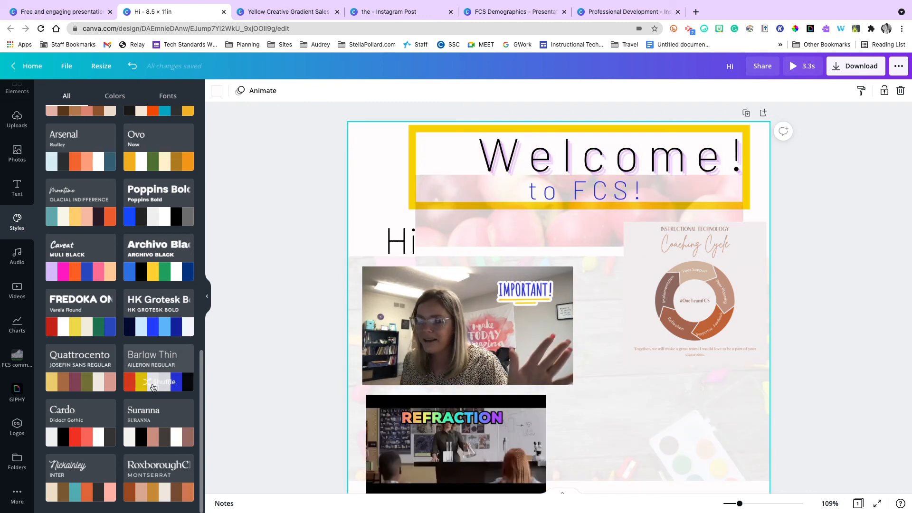
scroll(824, 289, down, 2)
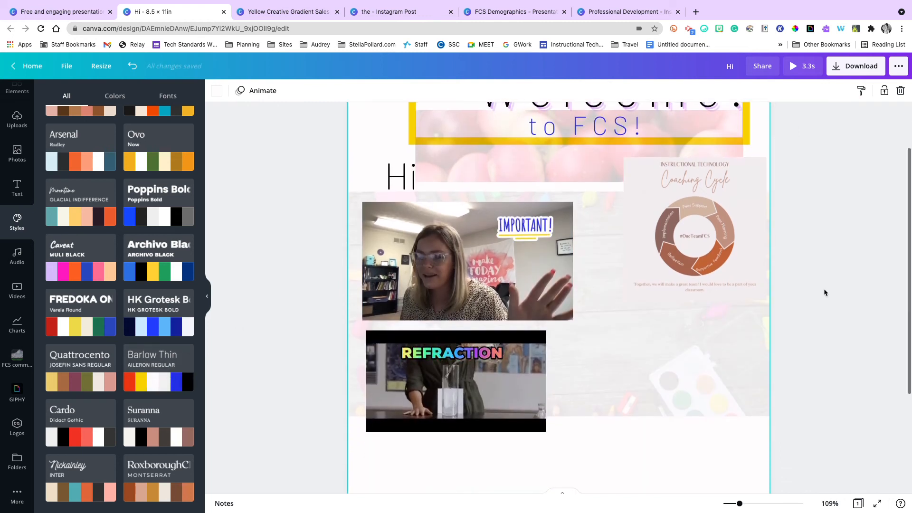
scroll(823, 288, up, 3)
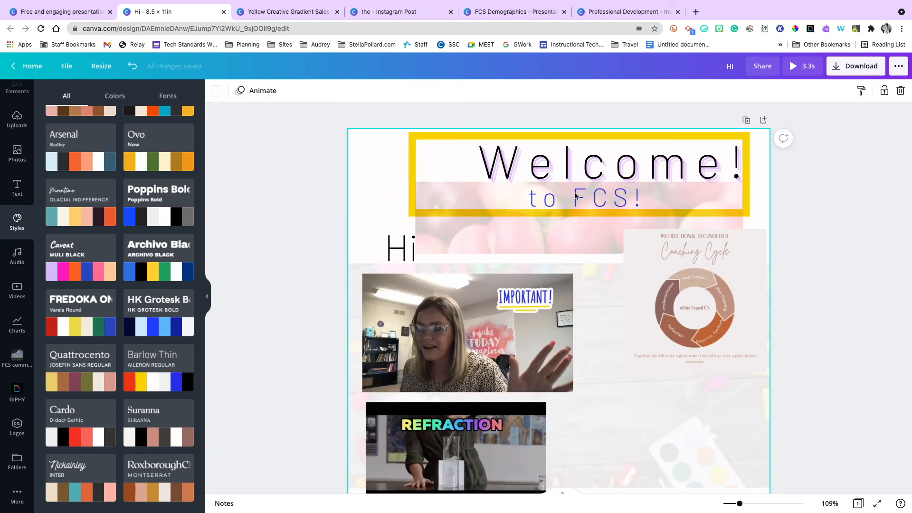
mouse_move(181, 357)
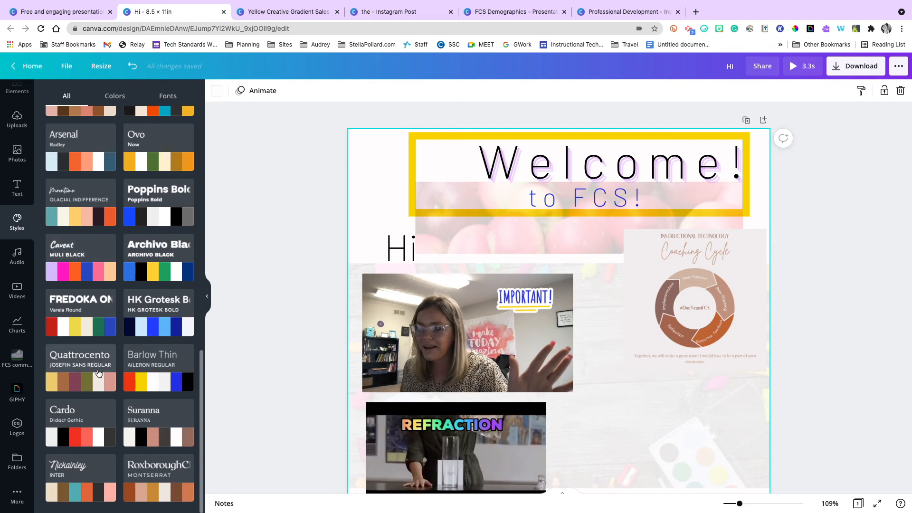
Preview On The Clock (Instrumental Version), add it as the design's audio track, and play a bit of it.
click(19, 251)
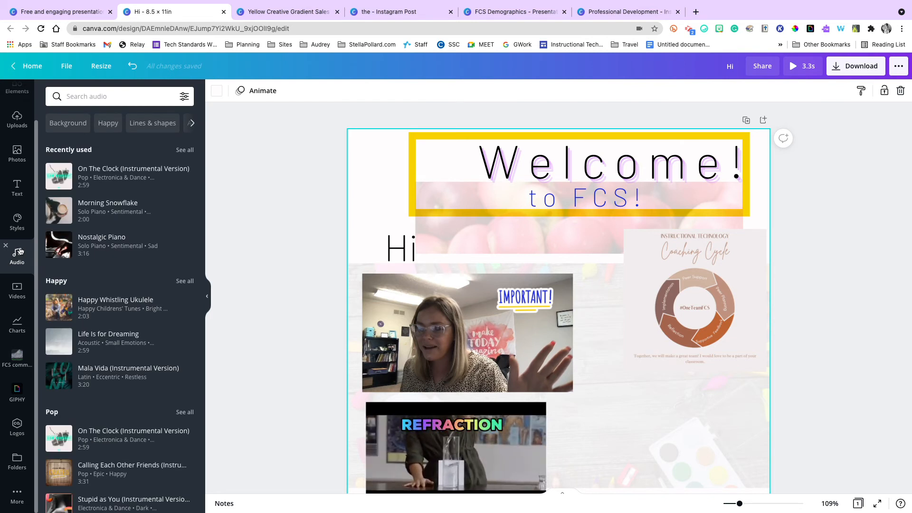
click(60, 177)
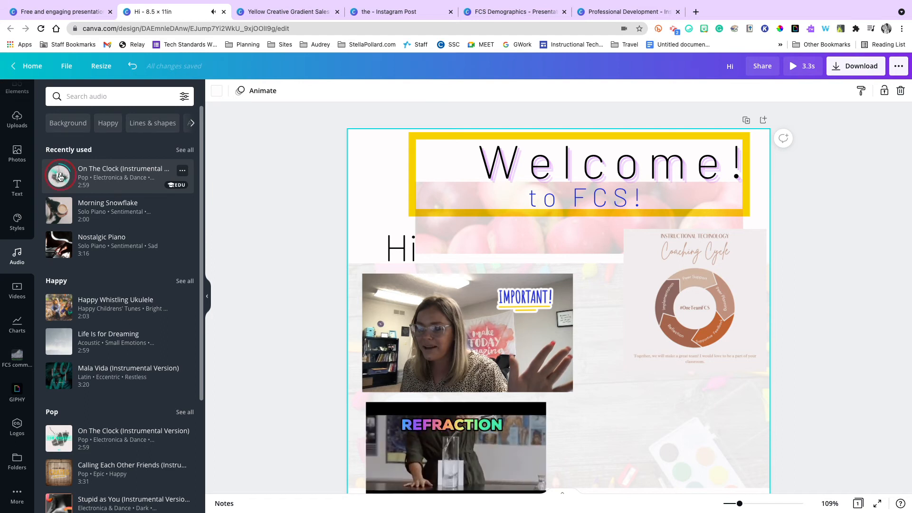
click(60, 177)
click(114, 178)
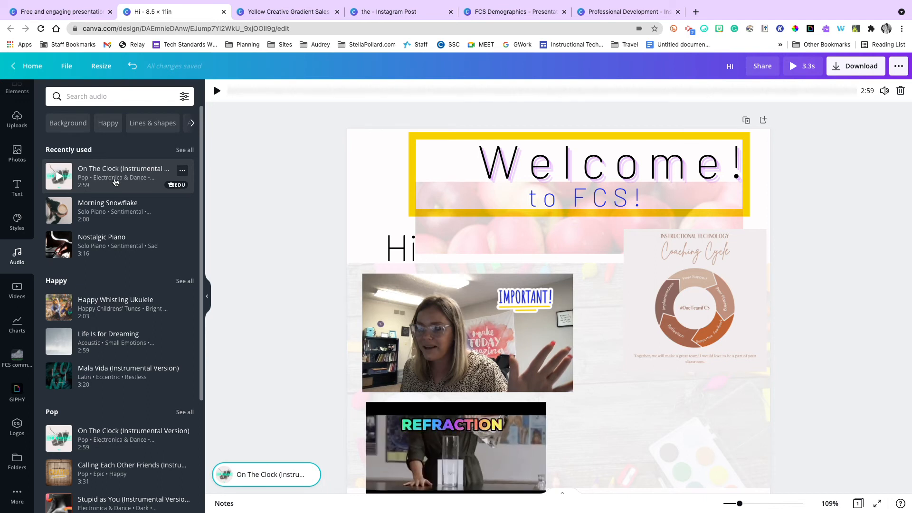
scroll(372, 363, down, 4)
scroll(372, 364, up, 4)
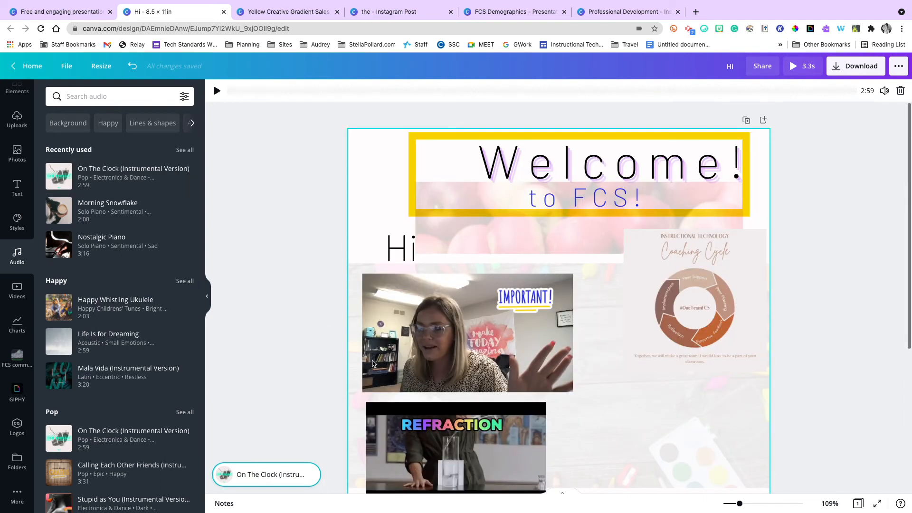
click(217, 91)
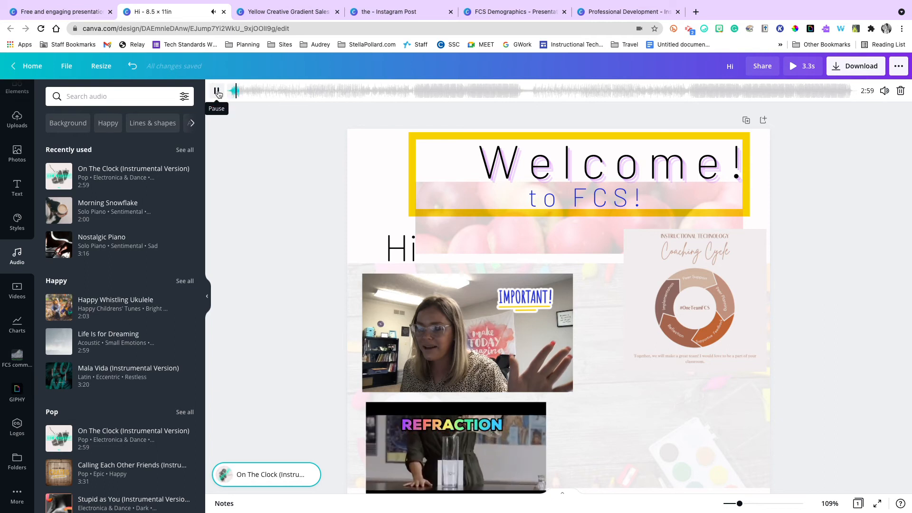
click(217, 90)
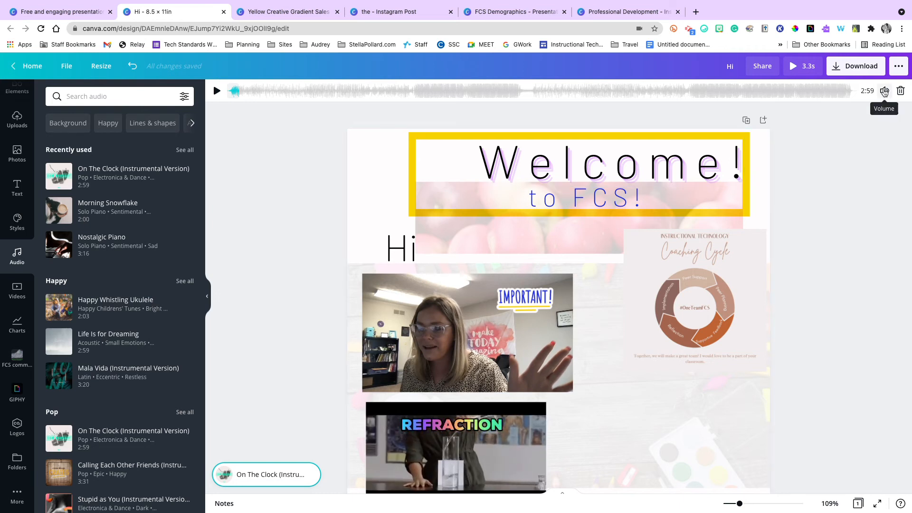
Lower the audio track's volume to 36 and delete the track from the design.
click(885, 91)
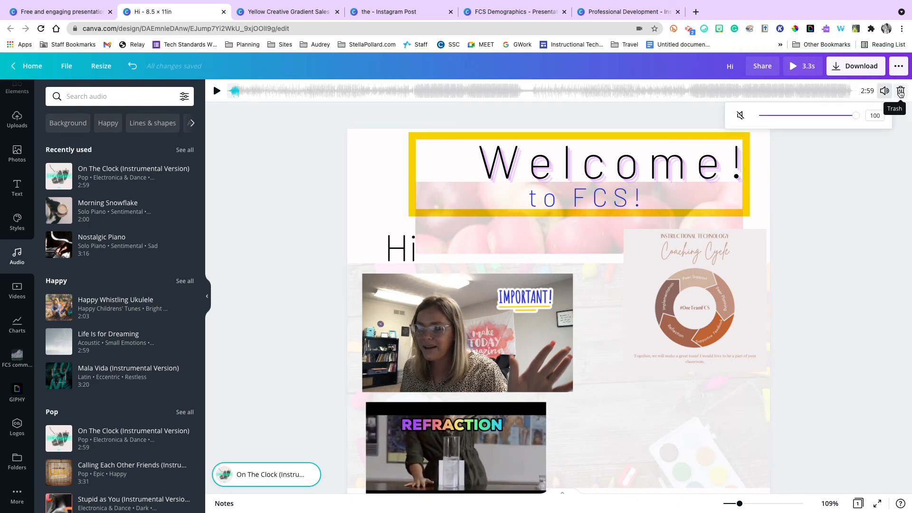
drag(856, 115, 793, 117)
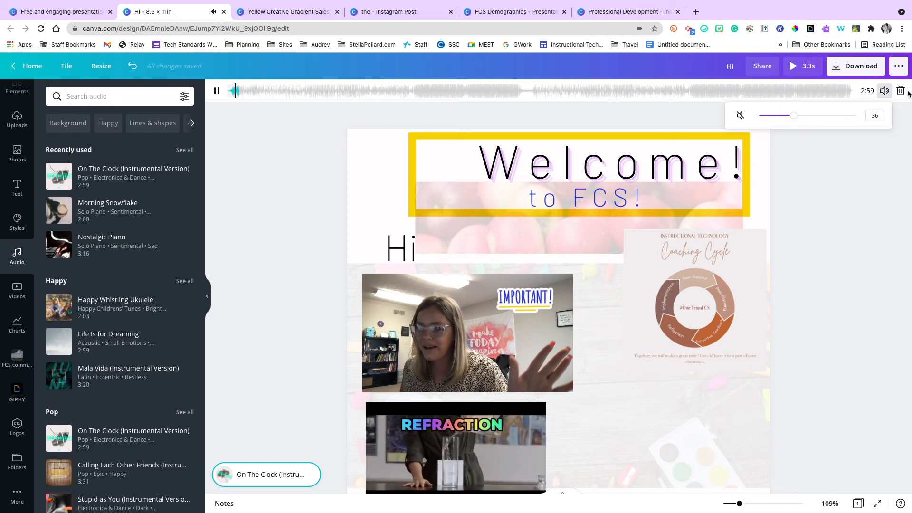
click(901, 91)
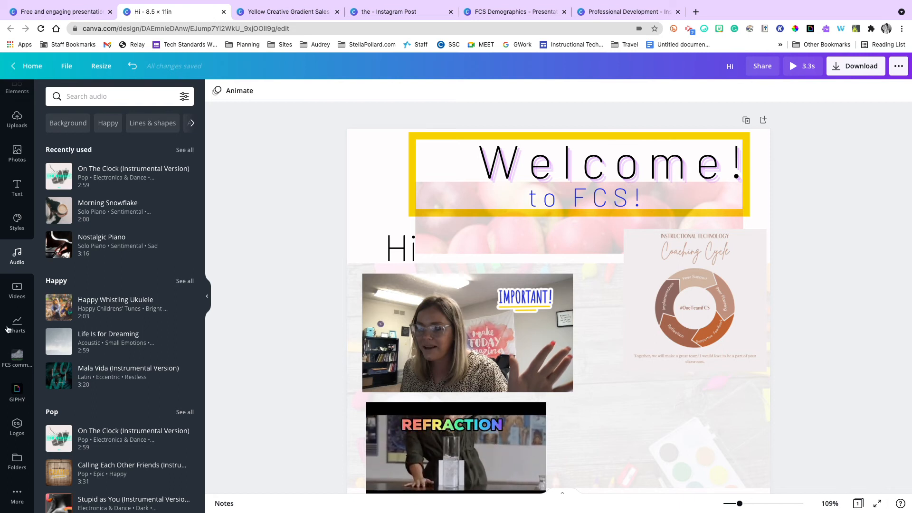
Browse the stock video categories.
click(18, 289)
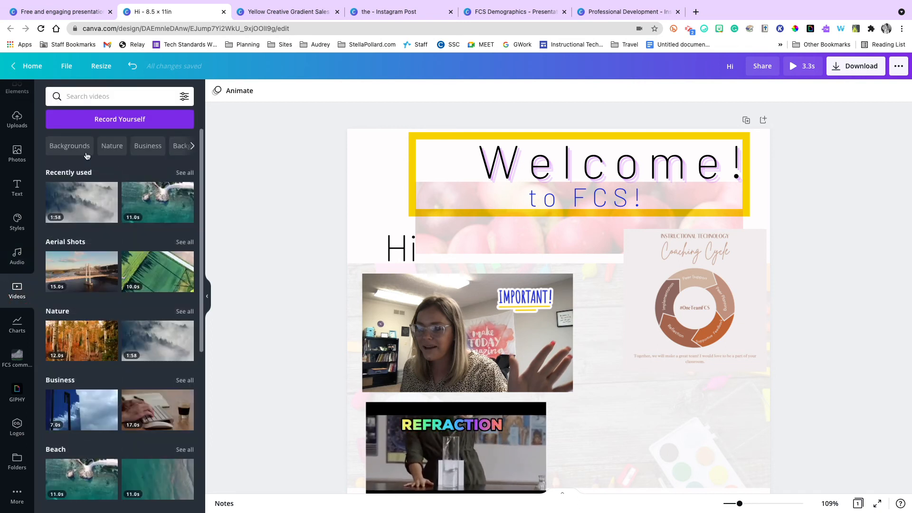
scroll(137, 191, down, 2)
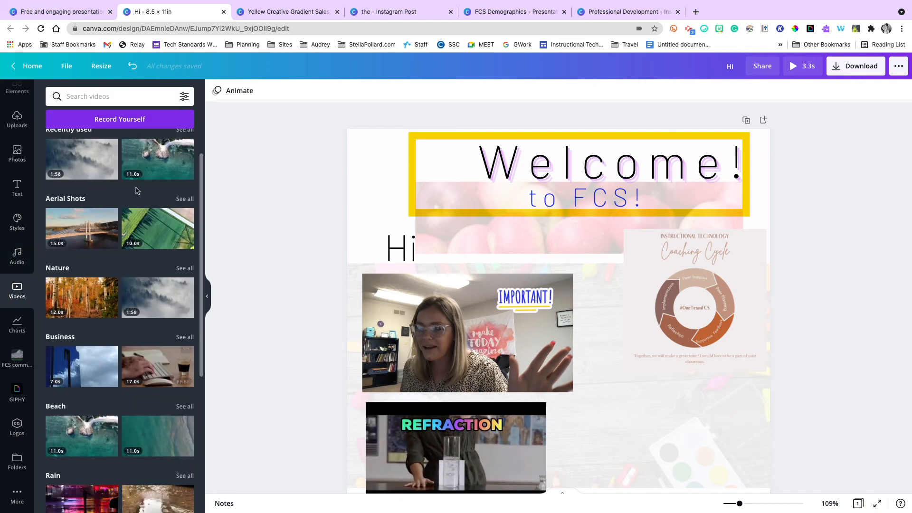
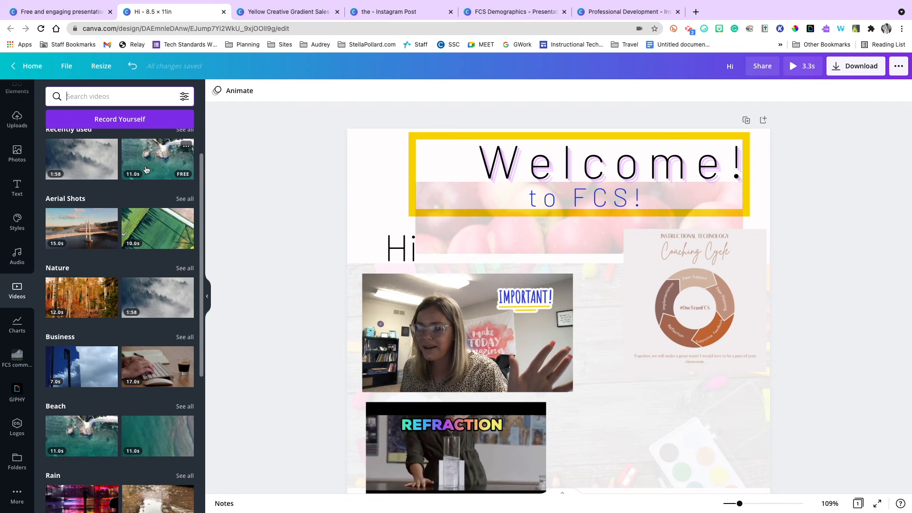
Add the recently used 11-second aerial beach video to the page.
click(145, 170)
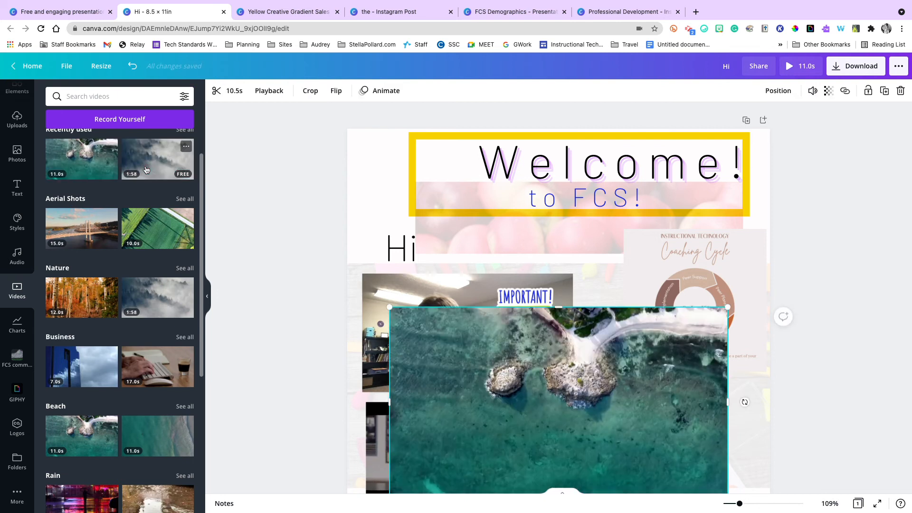
scroll(353, 123, down, 3)
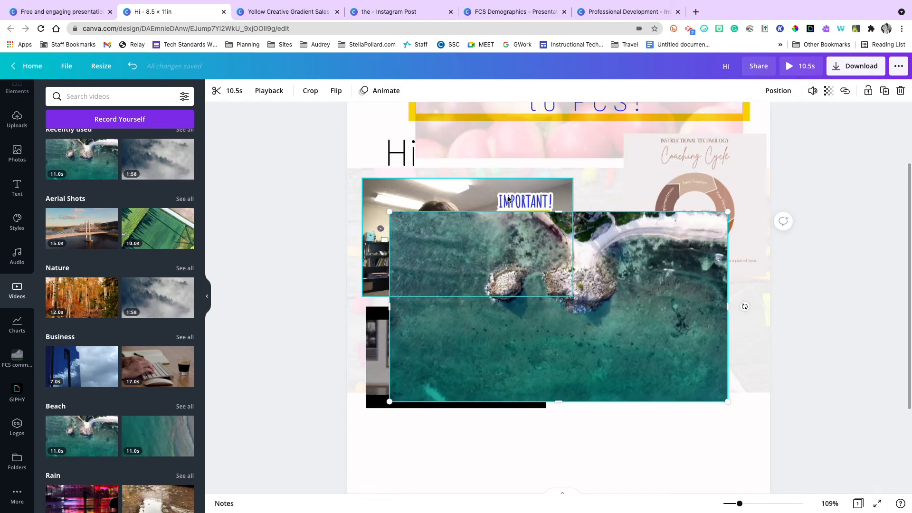
click(403, 153)
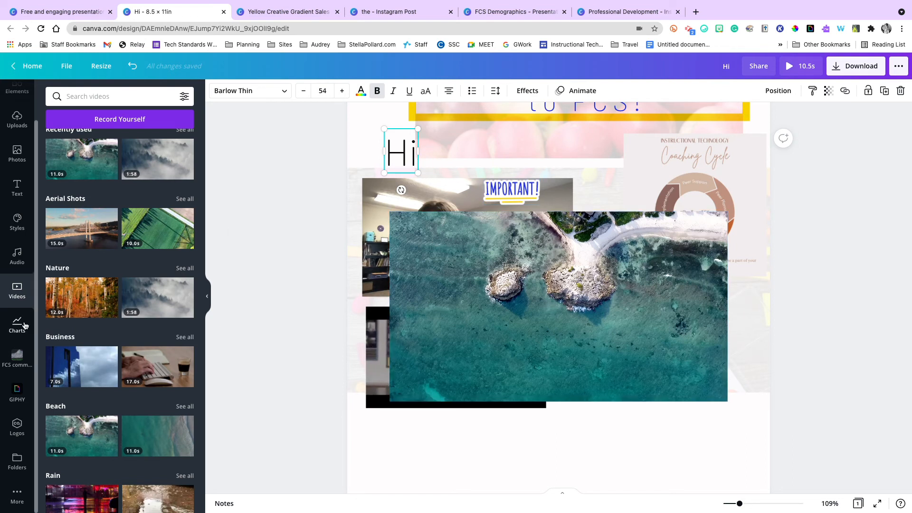
Look through the stock video categories and their topic tags.
scroll(75, 298, down, 6)
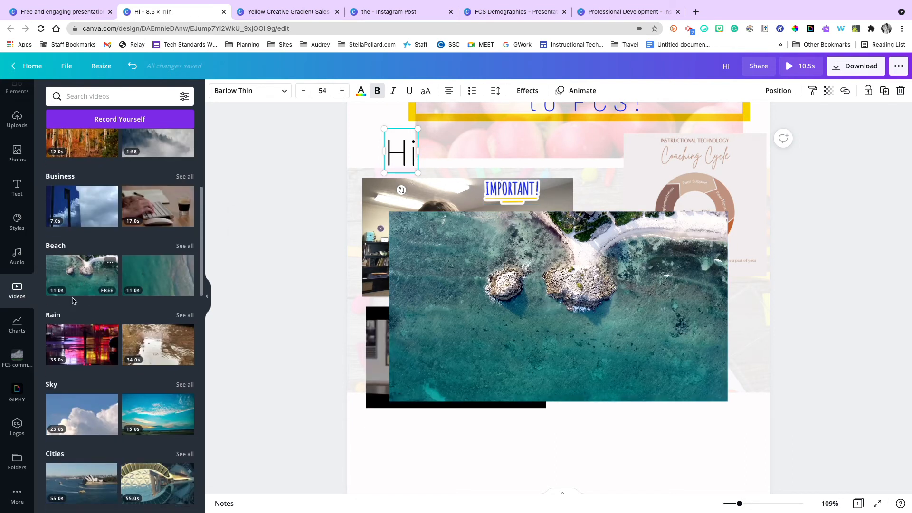
scroll(75, 285, up, 8)
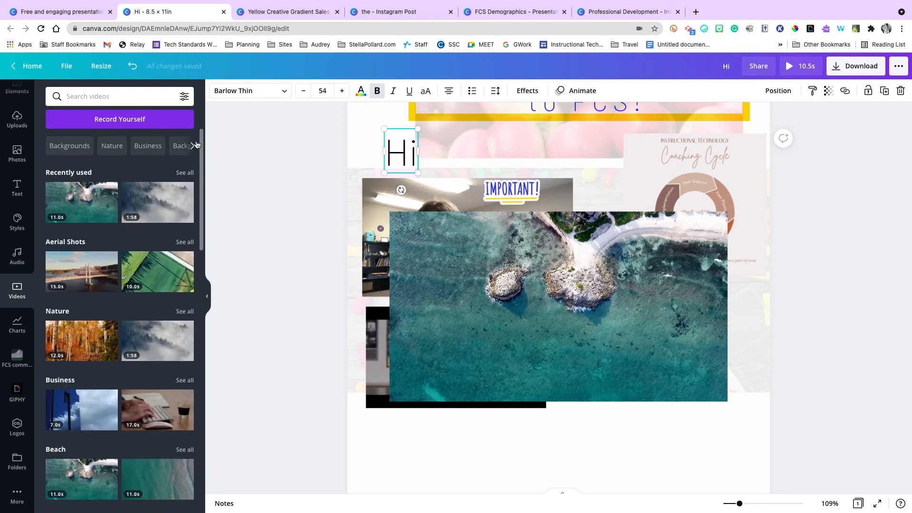
click(194, 148)
click(194, 149)
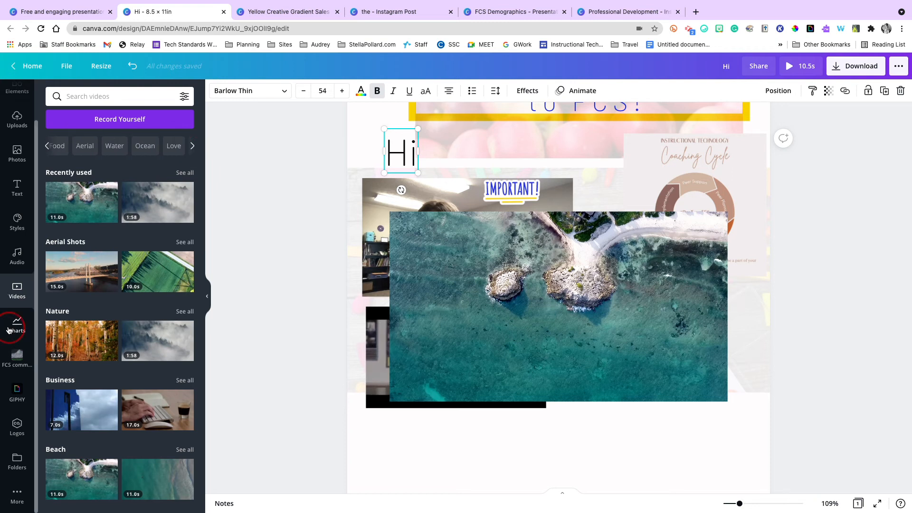
Show the available chart types and delete the aerial beach video from the page.
click(8, 330)
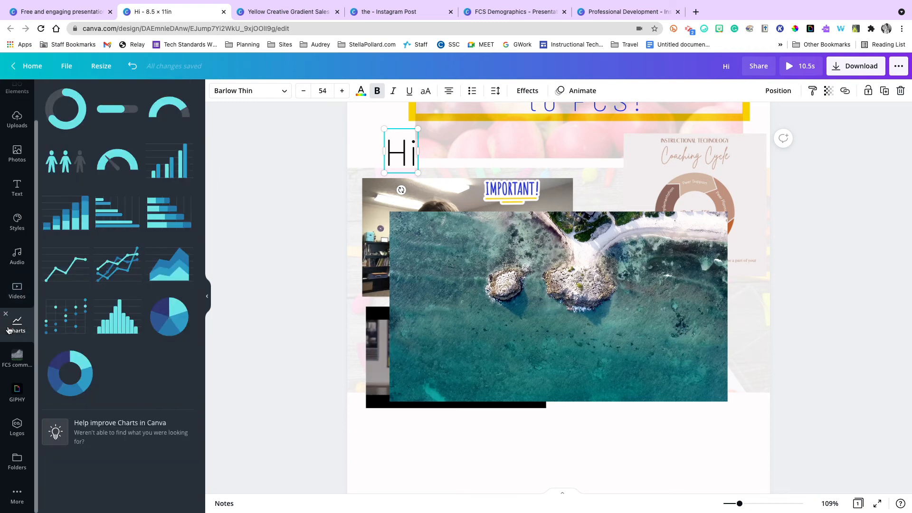
click(492, 293)
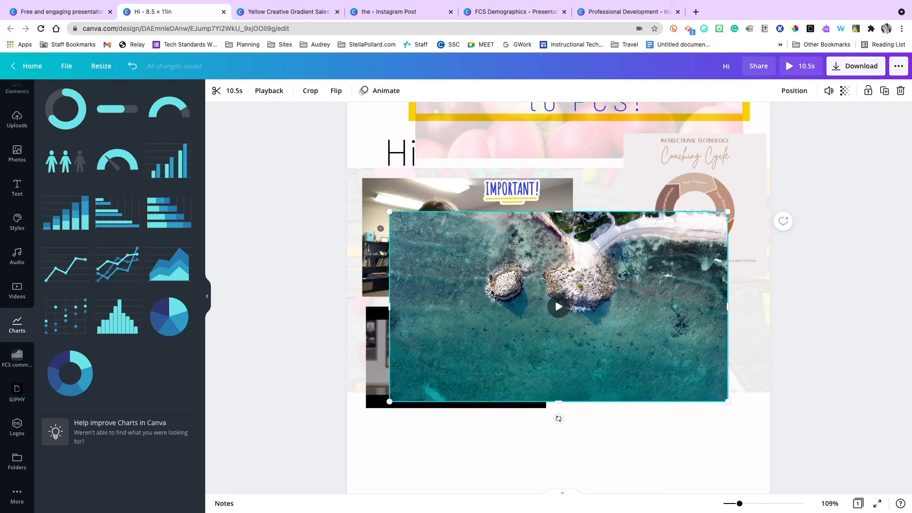
key(Delete)
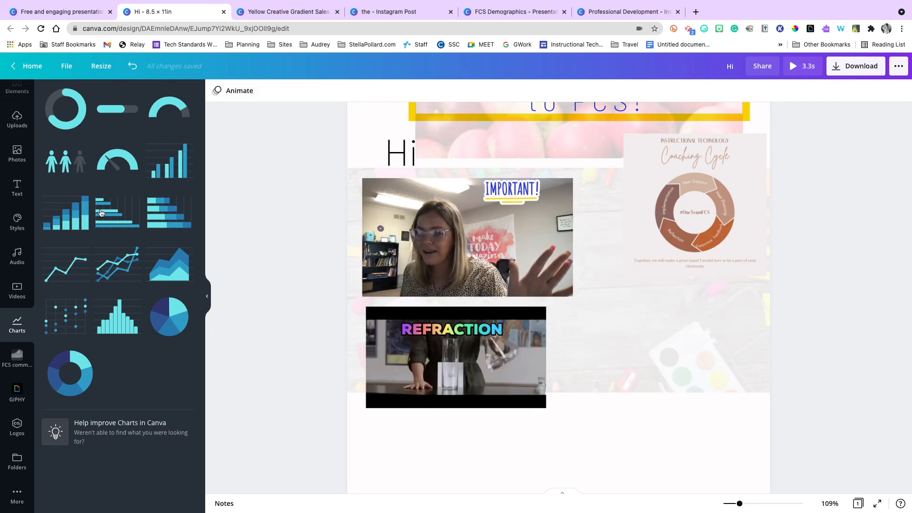
Insert a people pictogram chart and try the house and laptop symbols on it.
click(76, 162)
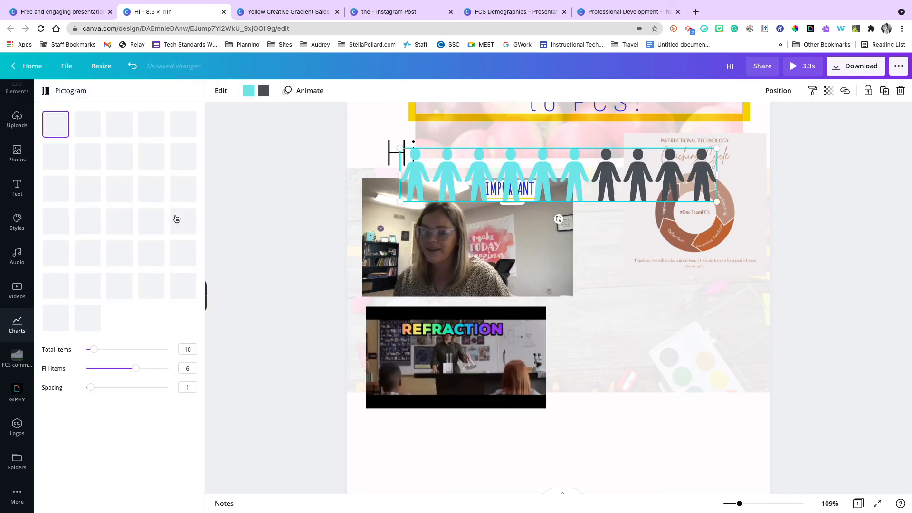
click(116, 186)
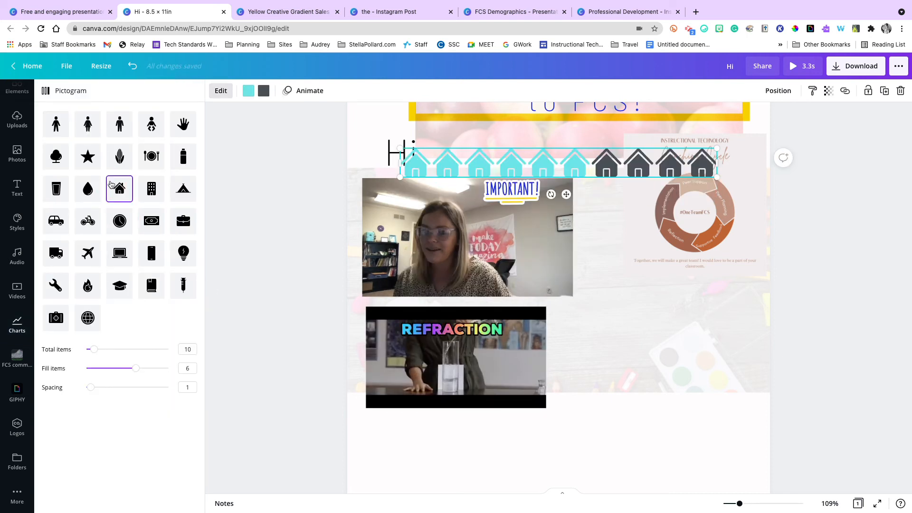
click(120, 253)
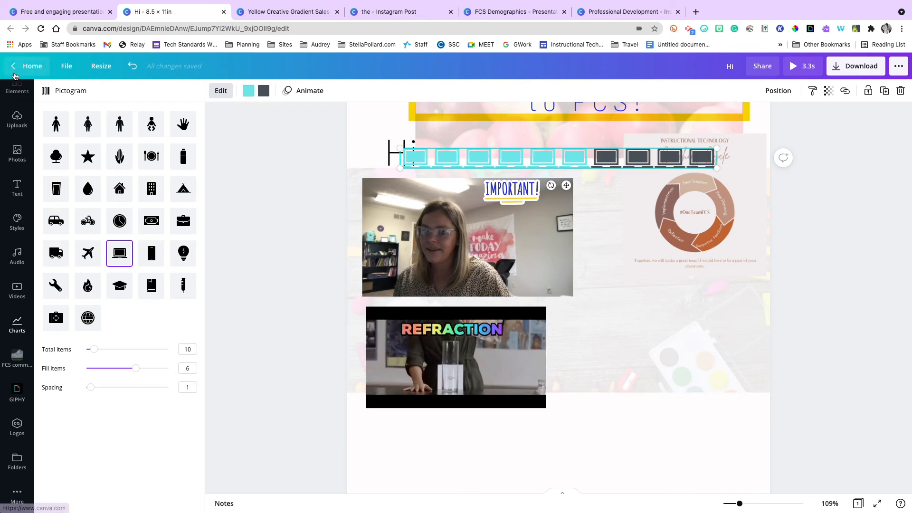
Leave for the home page, reopen the Hi design and delete the laptop pictogram.
click(15, 67)
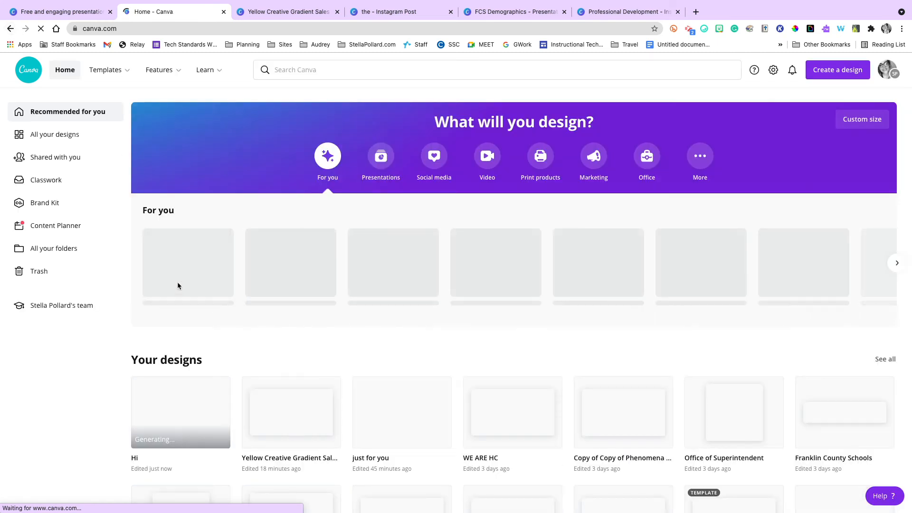
click(185, 427)
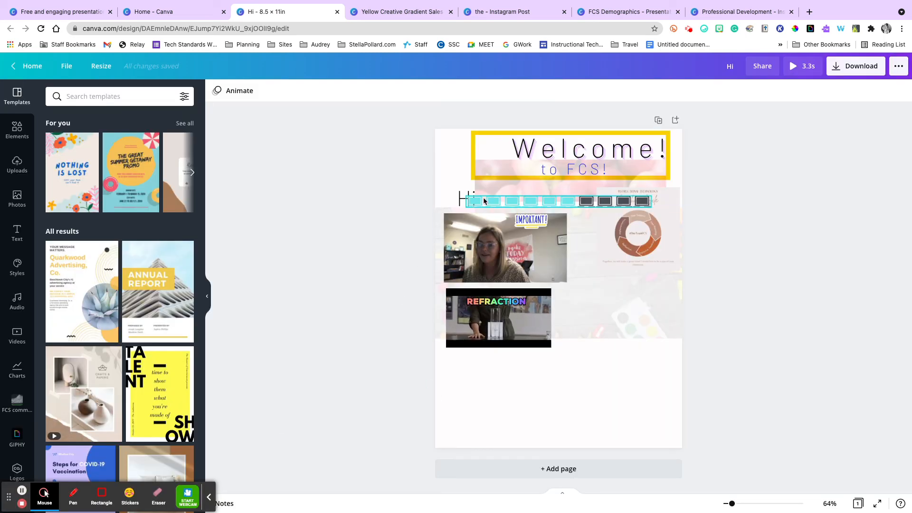
click(484, 200)
key(Delete)
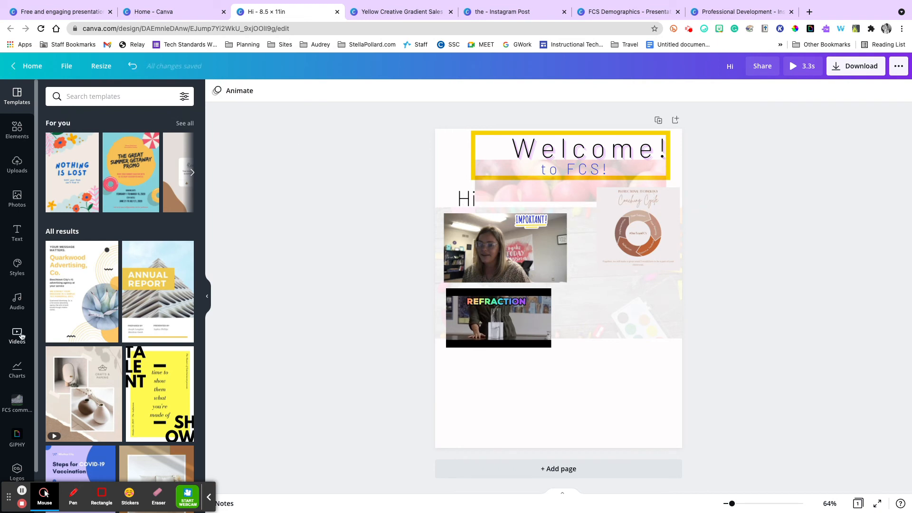
Insert a pie chart and set its first data row to mountain with a value of 19.
click(17, 368)
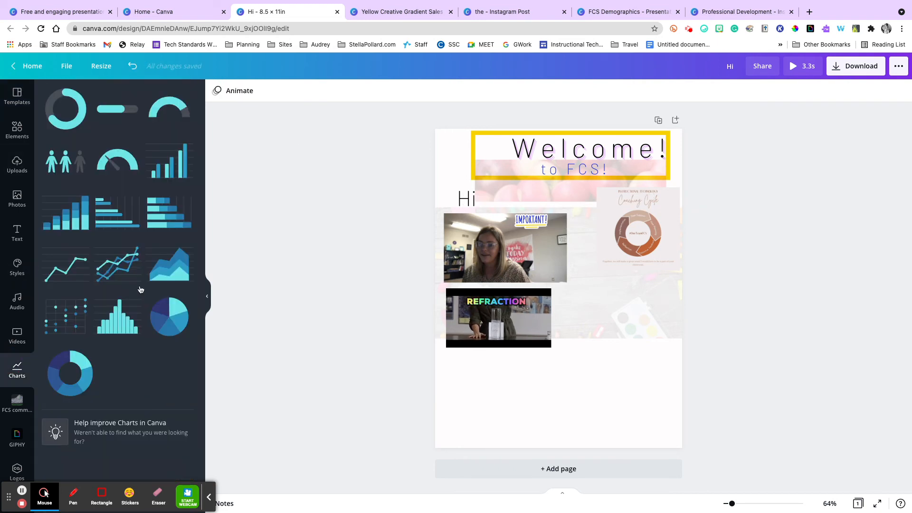
click(169, 317)
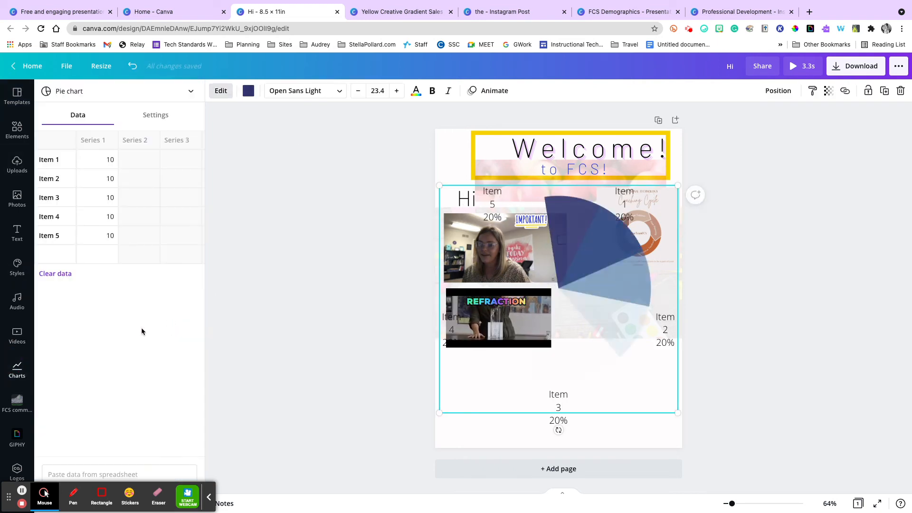
click(46, 158)
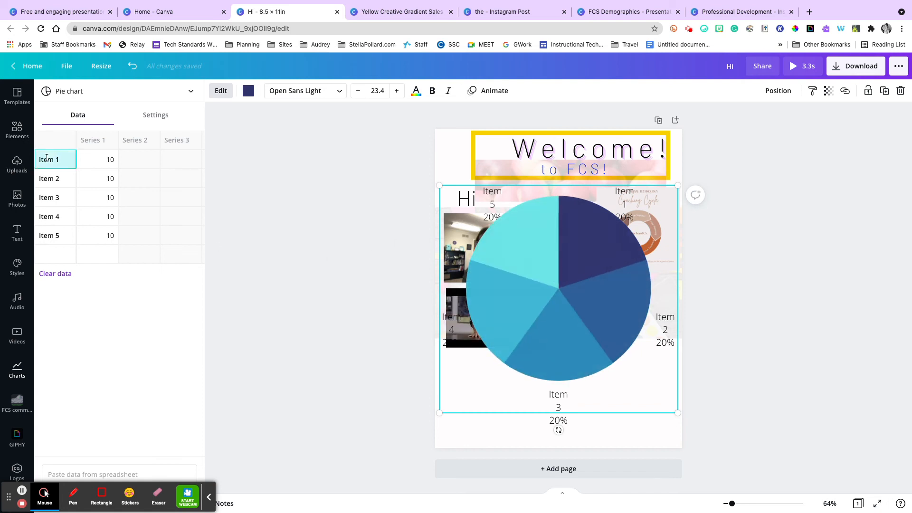
text(mounta)
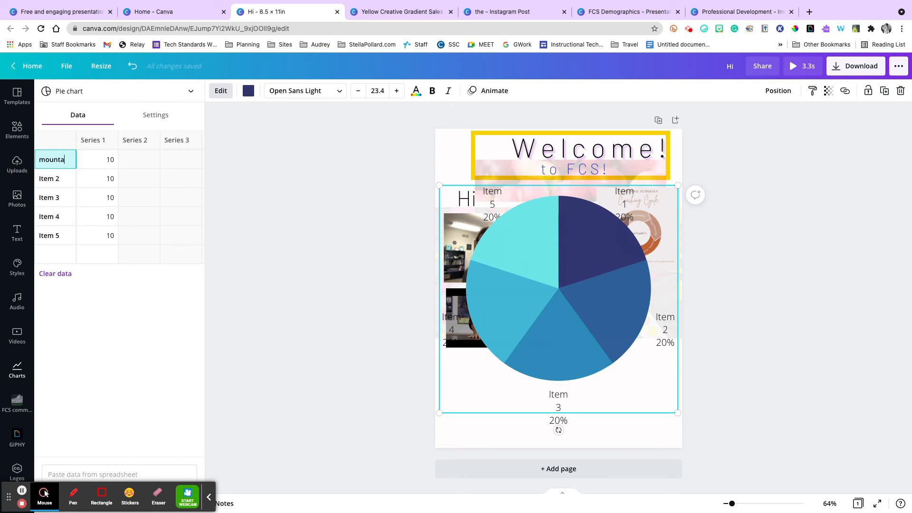
key(Tab)
text(19)
Set the pie chart's second row to diet coke with value 31 and label the third row pepsi.
key(Return)
text(die)
text(31)
key(Return)
text(pepsi)
key(Tab)
Clear the labels and values of the pie chart's fourth and fifth data rows.
click(53, 217)
key(BackSpace)
click(105, 227)
key(BackSpace)
click(105, 216)
key(BackSpace)
click(60, 234)
key(BackSpace)
click(301, 271)
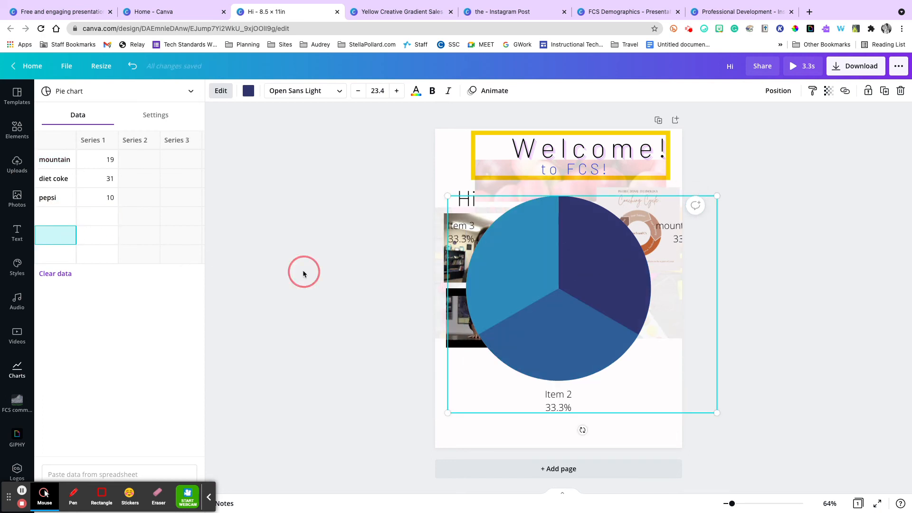
Try yellow and dark blue on the pie chart and recolor it with the light pink from the photo colors.
click(499, 261)
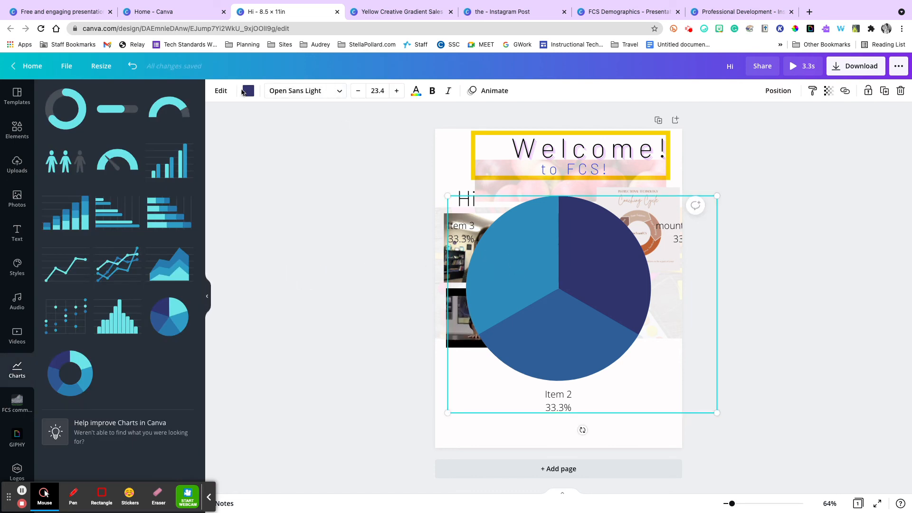
click(248, 90)
click(163, 141)
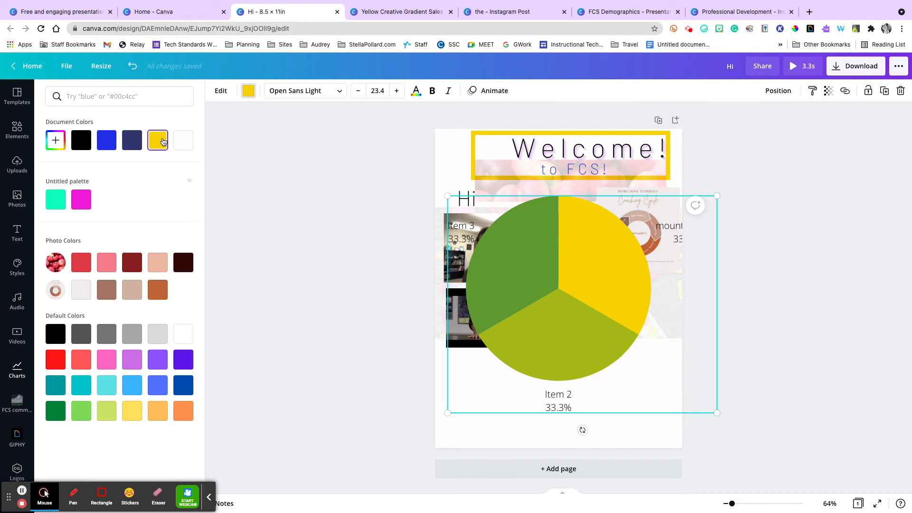
click(138, 143)
click(112, 267)
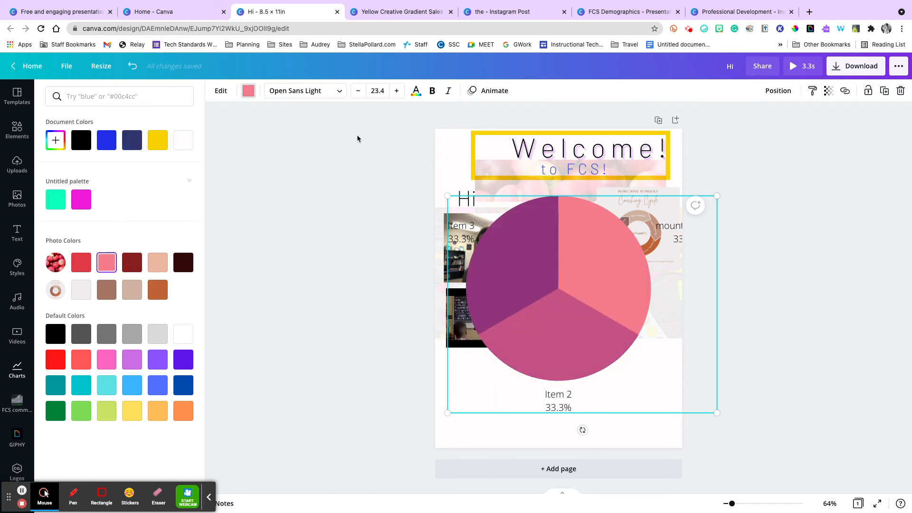
click(330, 98)
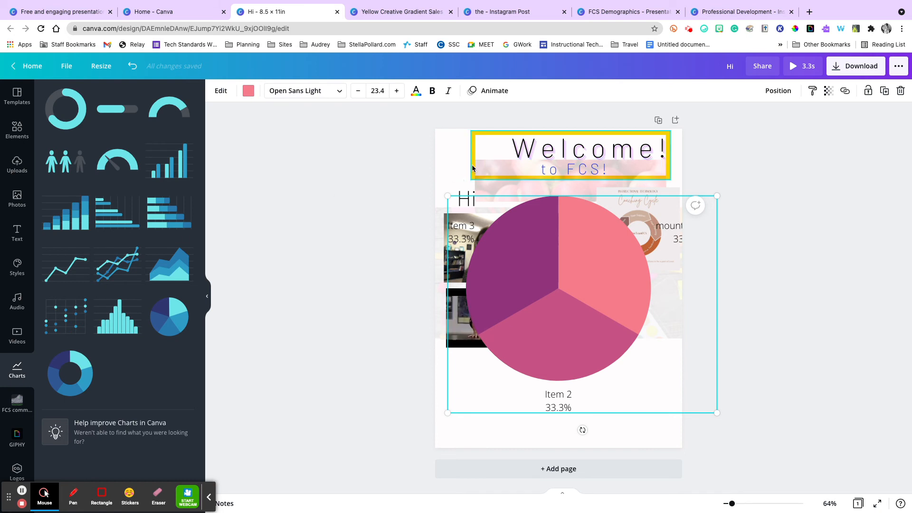
Try the Rise element animation on the pie chart and apply Pop instead.
click(486, 90)
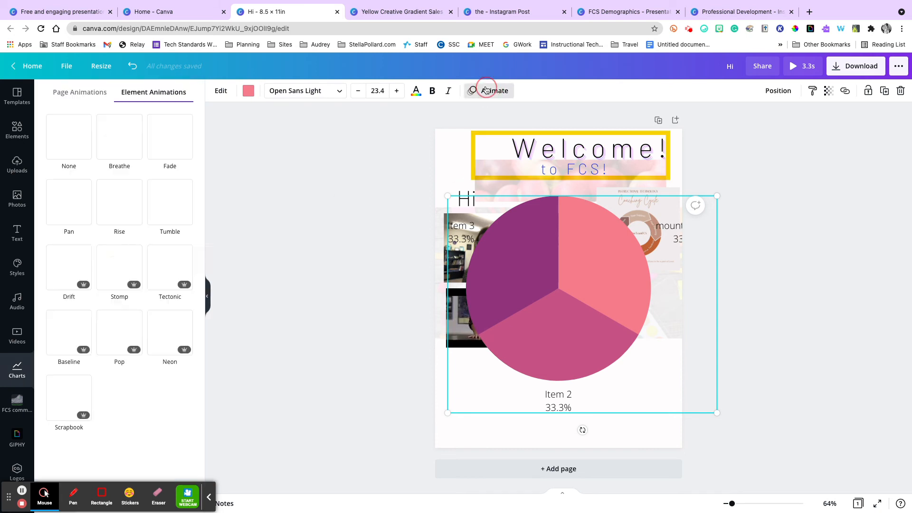
click(113, 212)
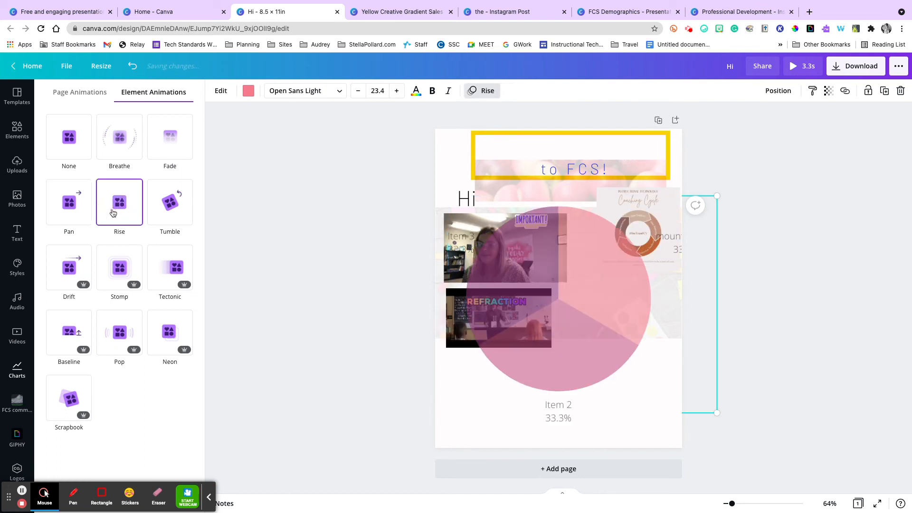
click(106, 349)
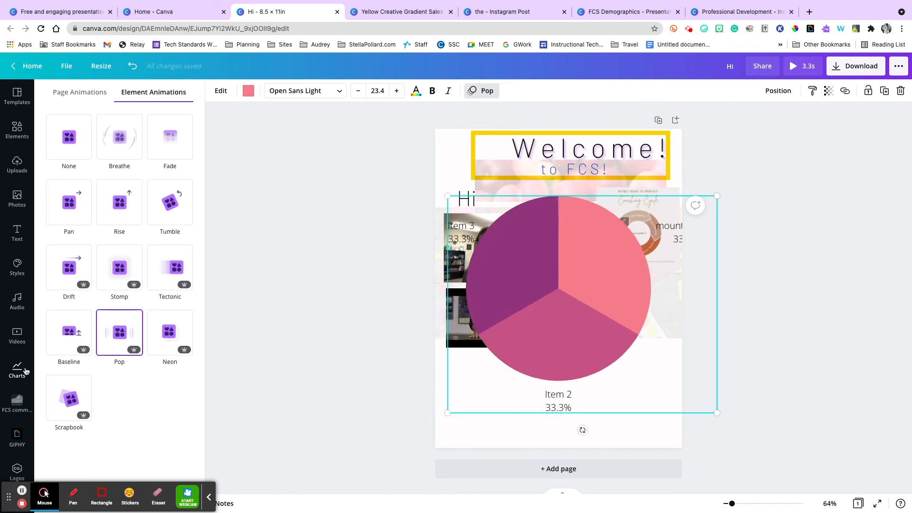
View the FCS common folder and move the Franklin County Schools banner from the uploaded images into it.
scroll(26, 371, down, 2)
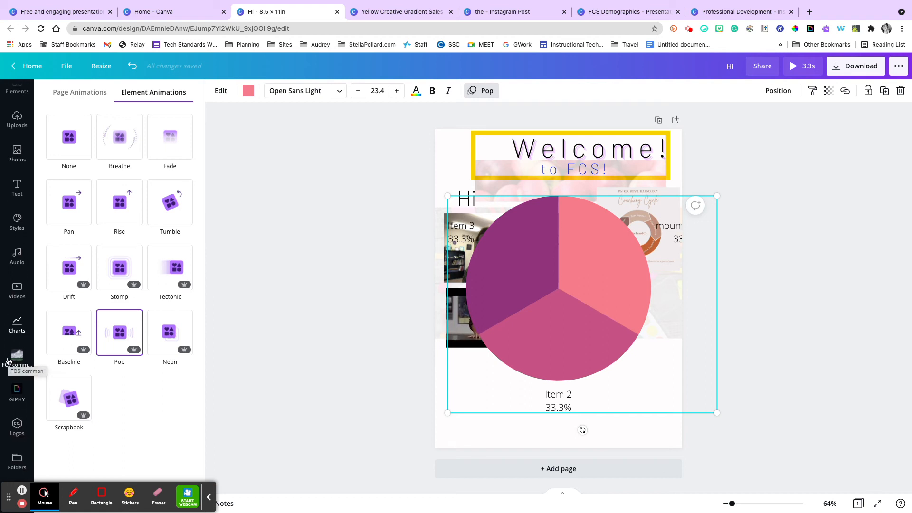
click(18, 359)
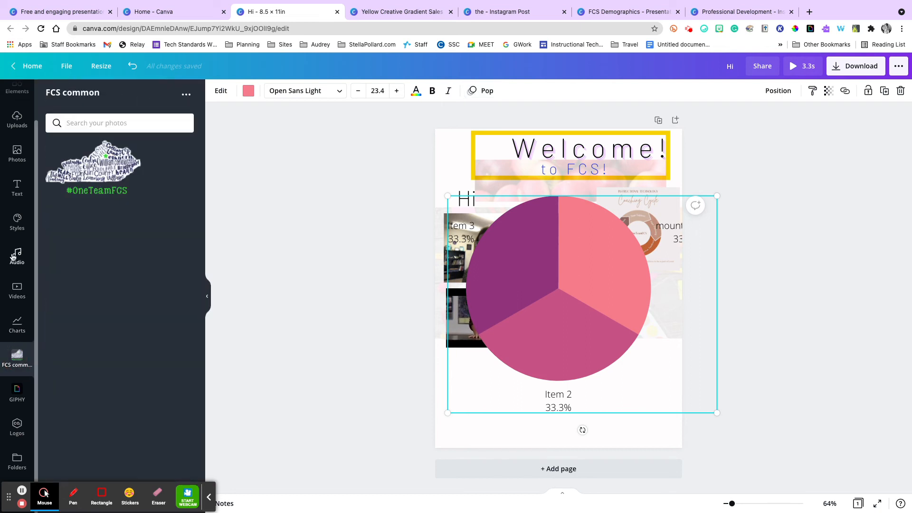
scroll(17, 256, up, 2)
click(17, 161)
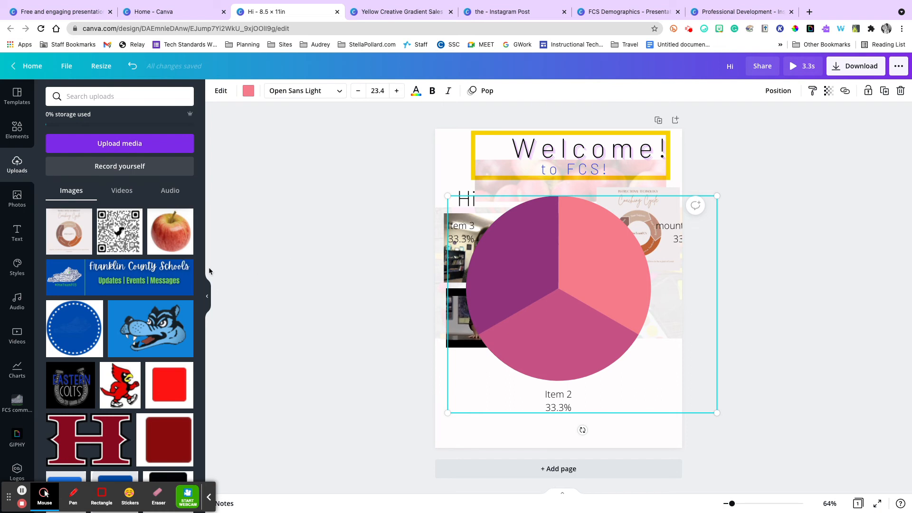
click(186, 266)
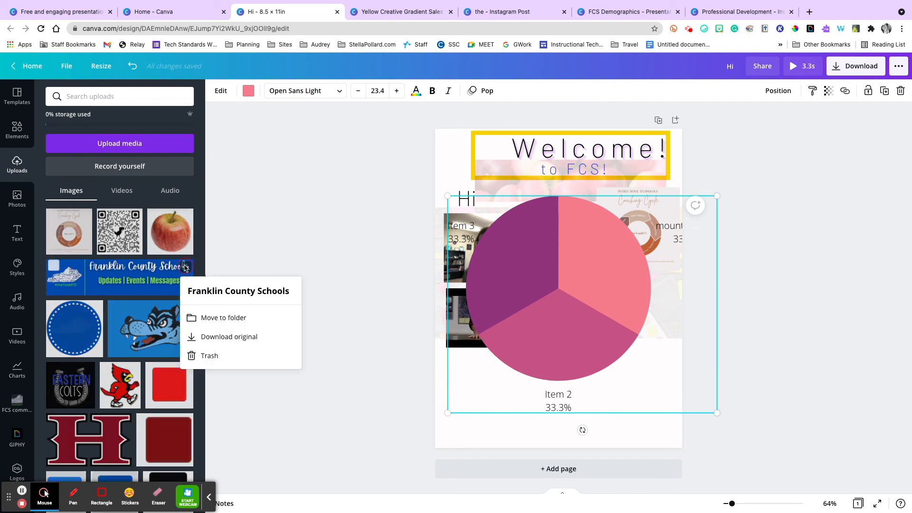
click(219, 324)
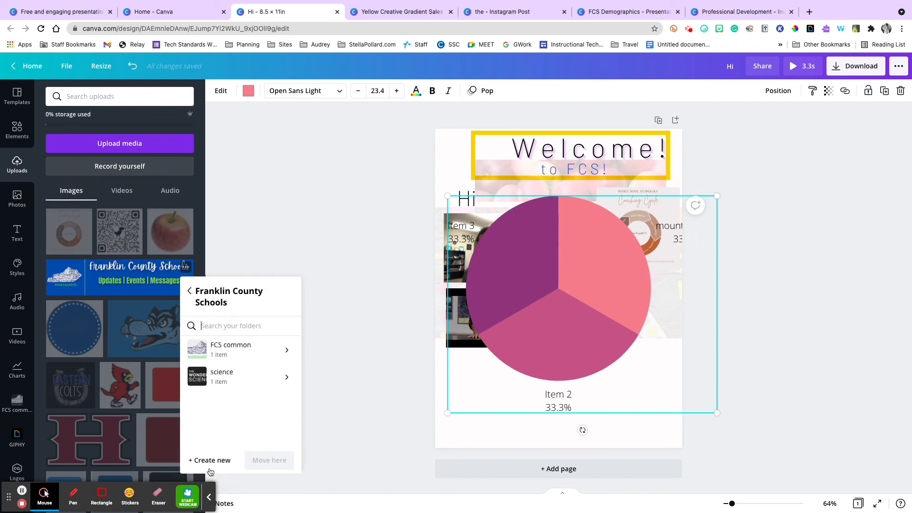
click(238, 357)
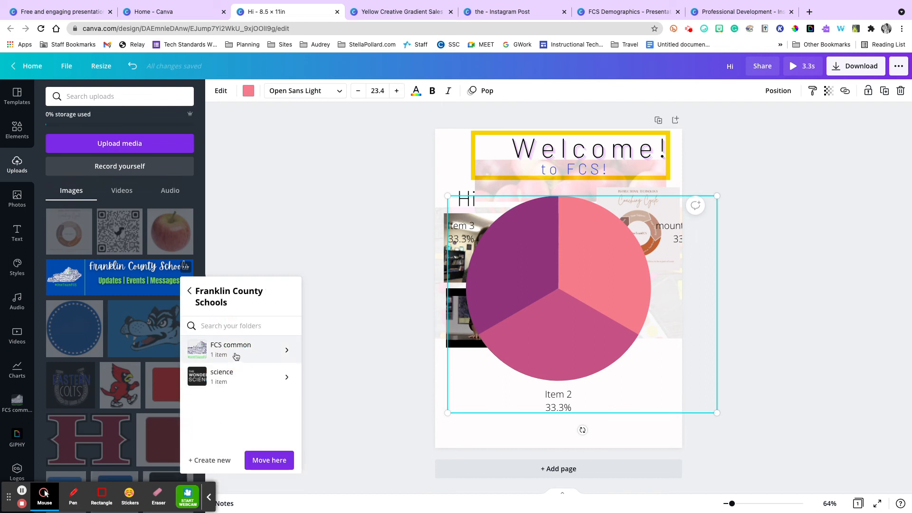
click(258, 466)
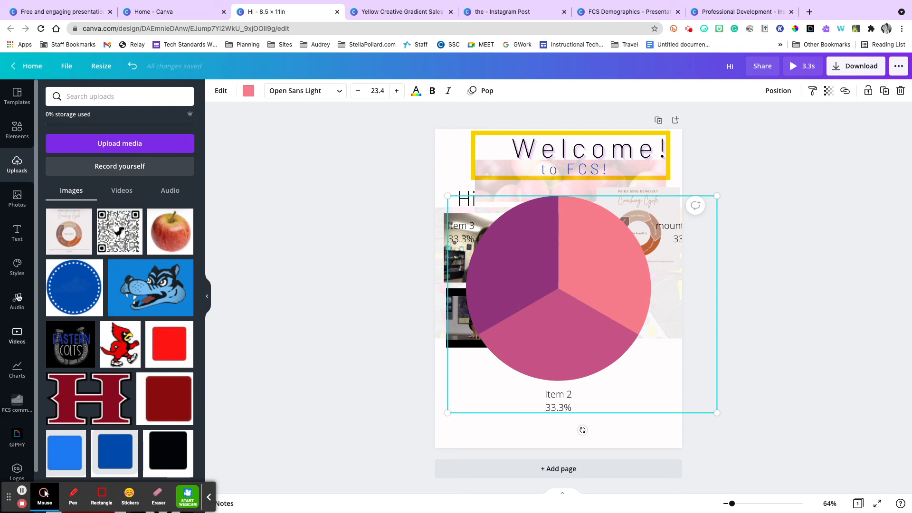
scroll(19, 352, down, 1)
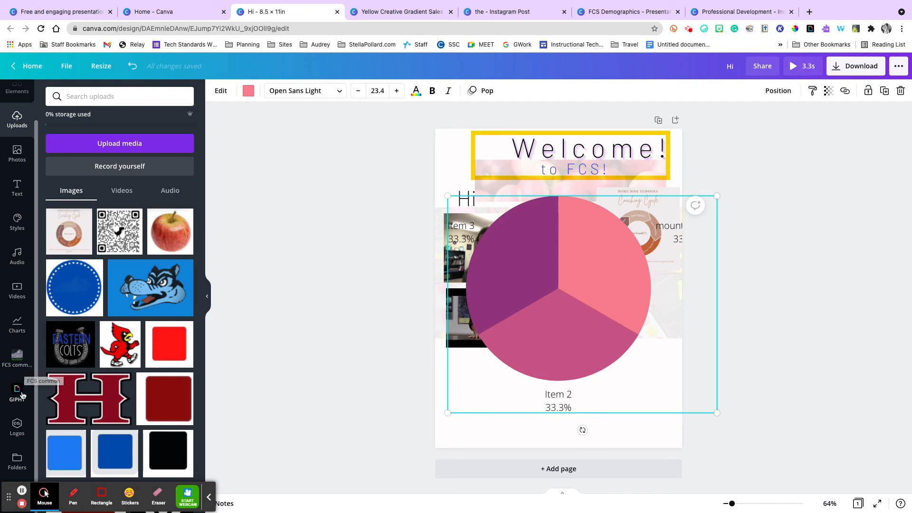
Search GIPHY for "hamilton" and add the first GIF result to the page.
click(16, 462)
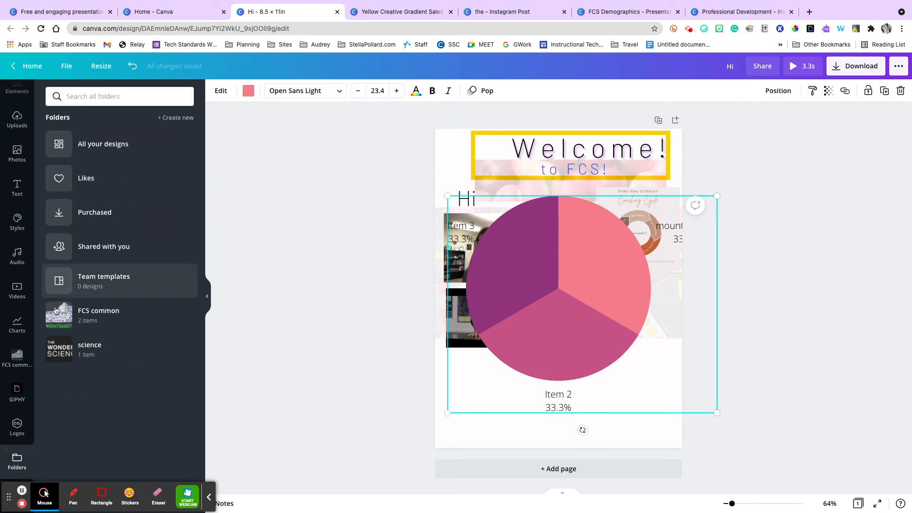
click(16, 393)
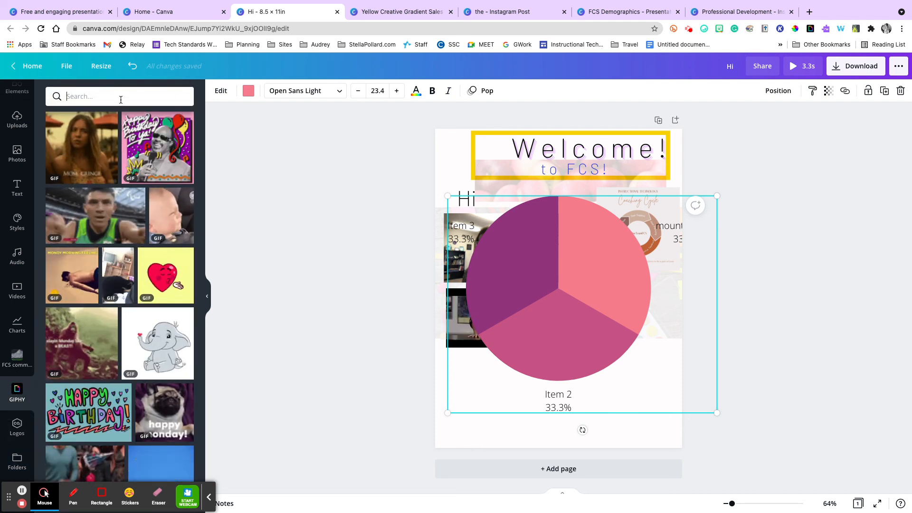
text(hamilton)
key(Return)
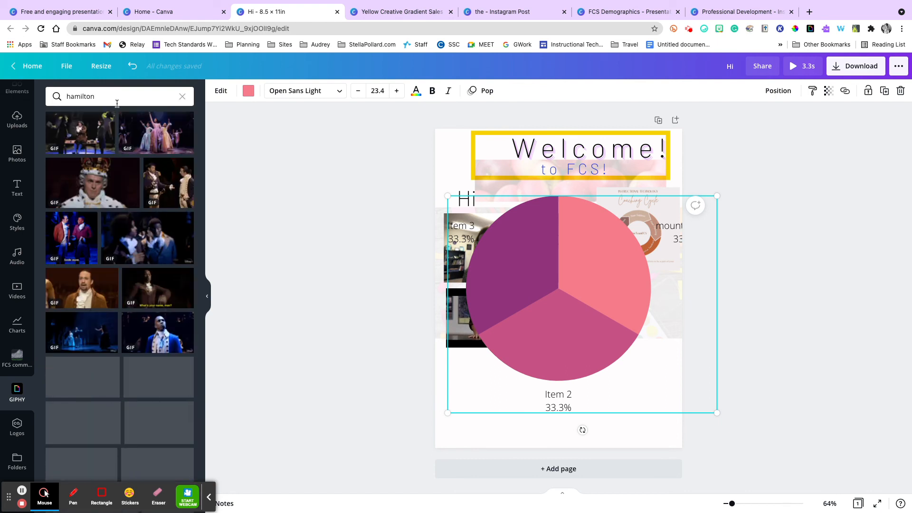
click(80, 132)
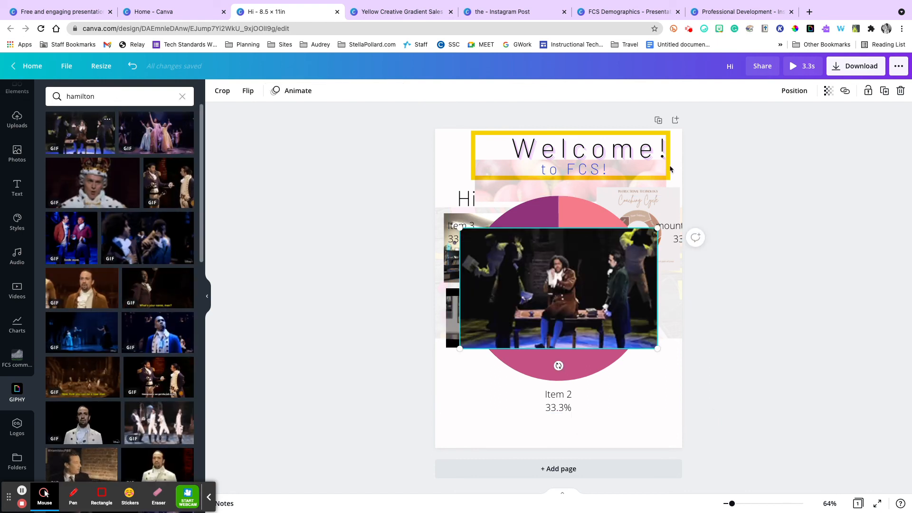
Delete the pie chart and the Hamilton GIF from the page.
click(613, 223)
key(Delete)
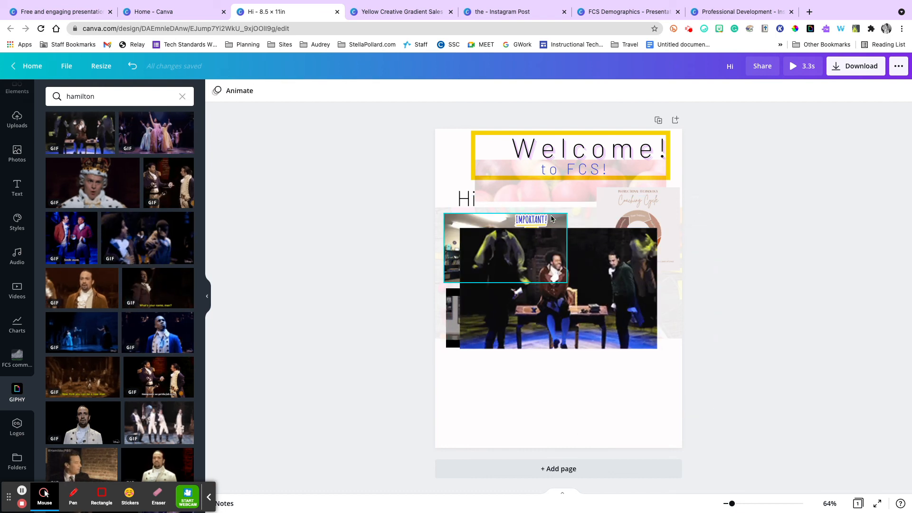
click(607, 258)
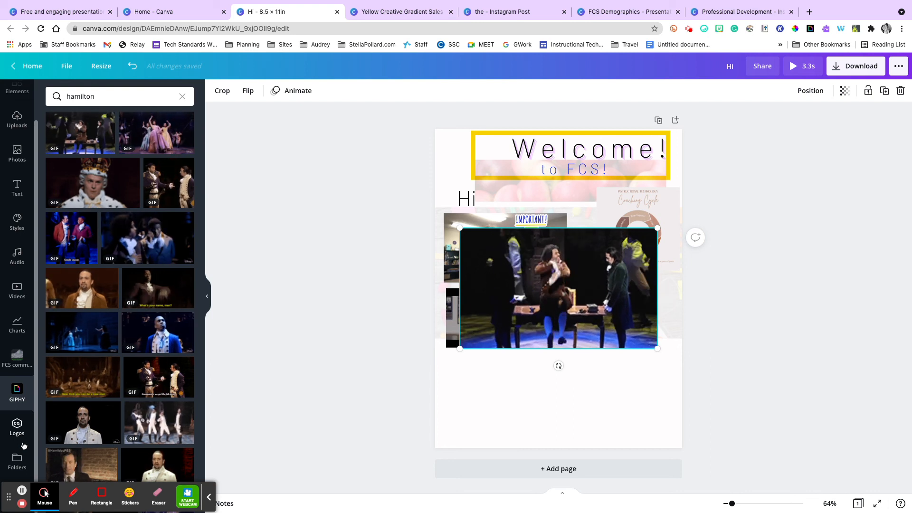
click(526, 310)
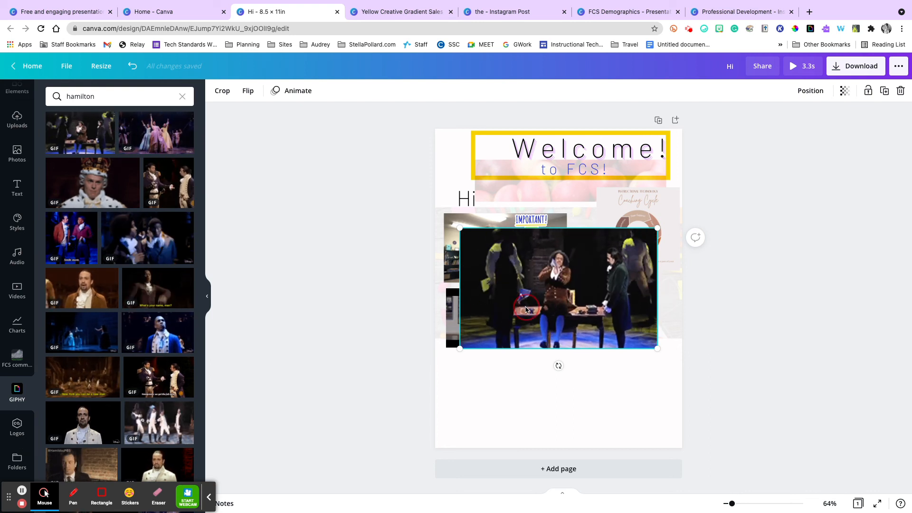
key(Delete)
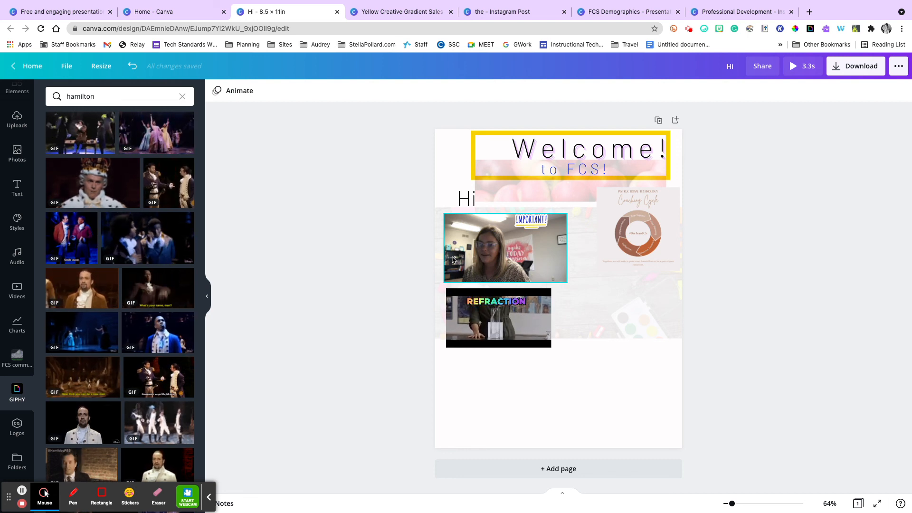
Start sharing the design and add the student's email address as an invitee.
click(759, 71)
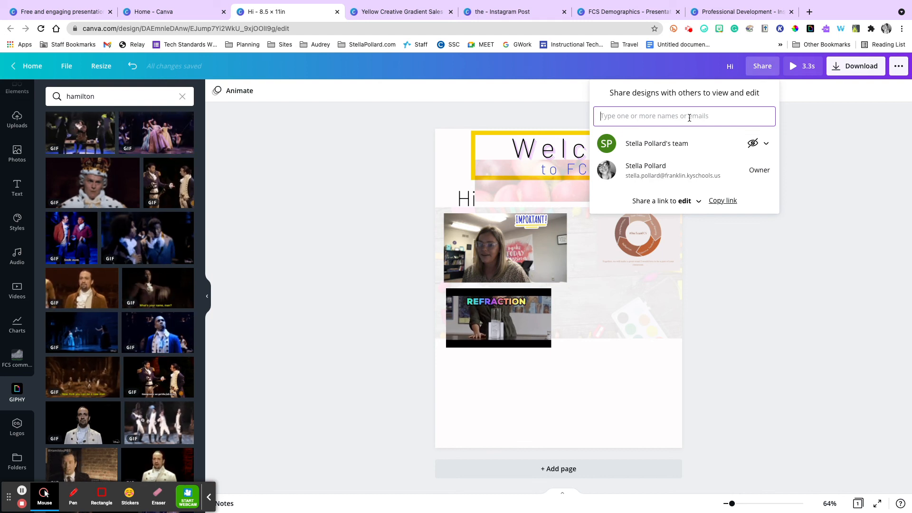
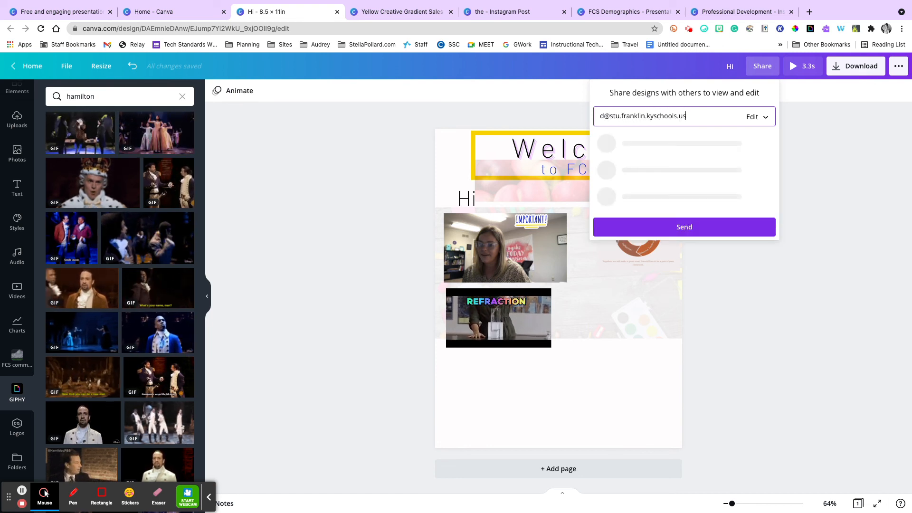
key(Return)
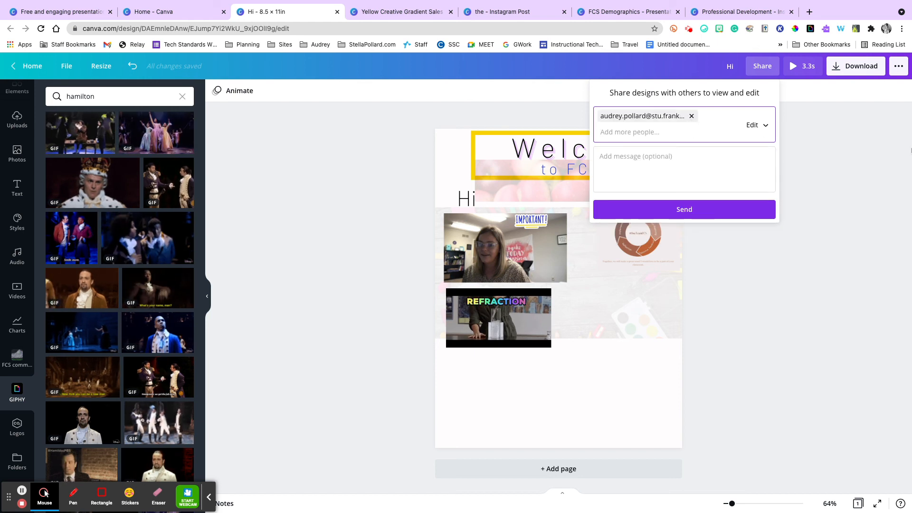
Keep the invitee's permission at Can edit, add the message "hi" and send the invitation.
click(763, 124)
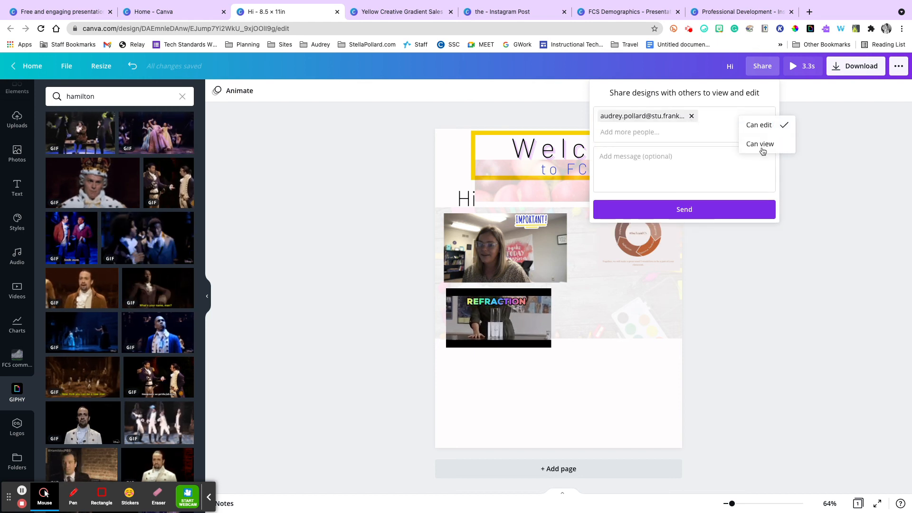
click(607, 172)
text(hi)
click(624, 209)
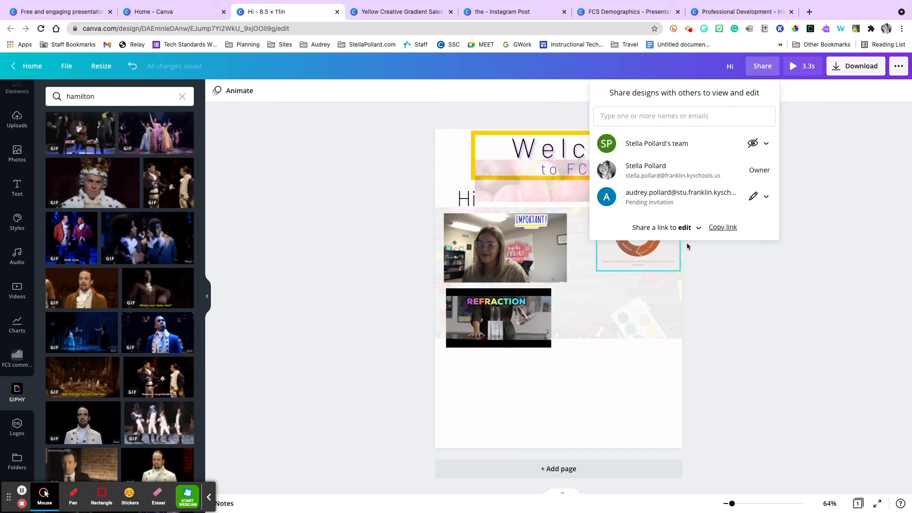
Set the design's share link to watch and copy the link.
click(695, 229)
click(769, 230)
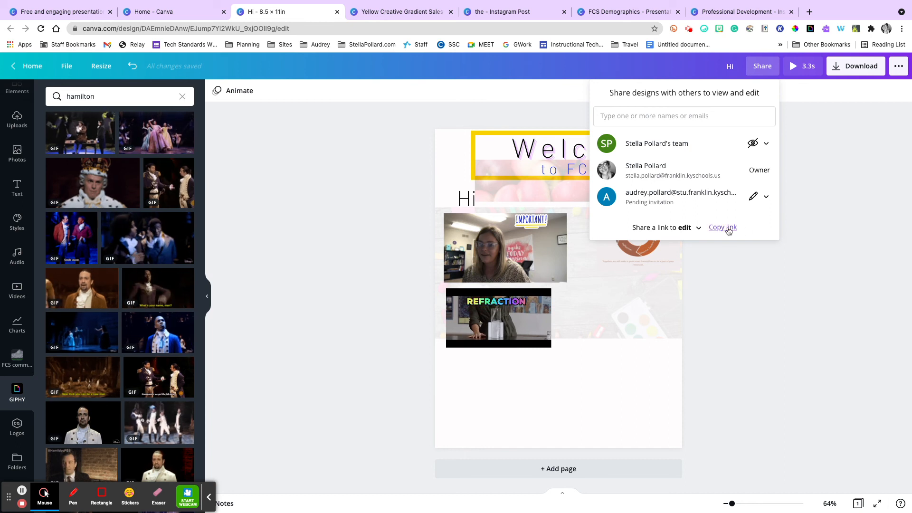
click(696, 228)
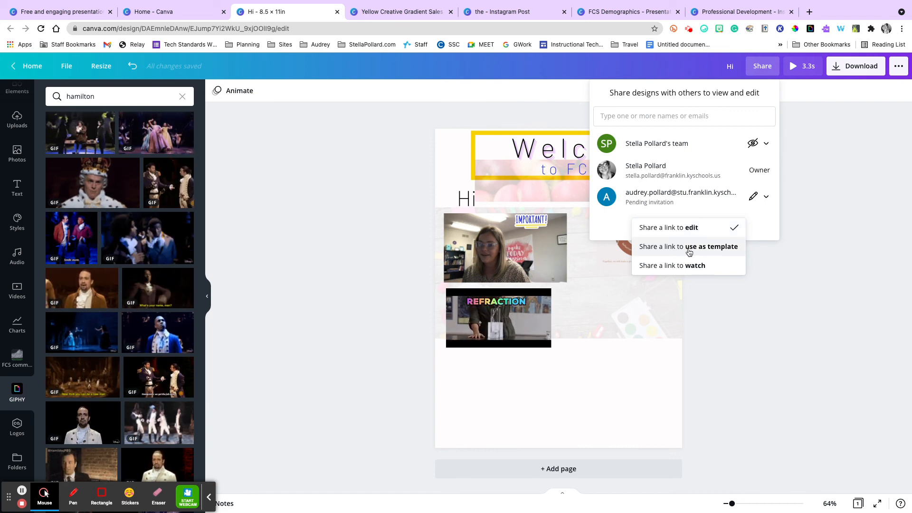
click(682, 266)
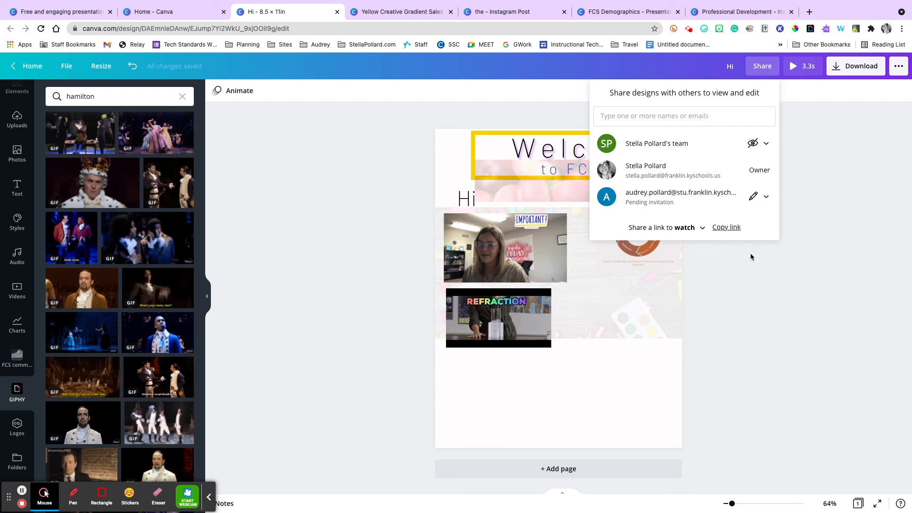
click(735, 229)
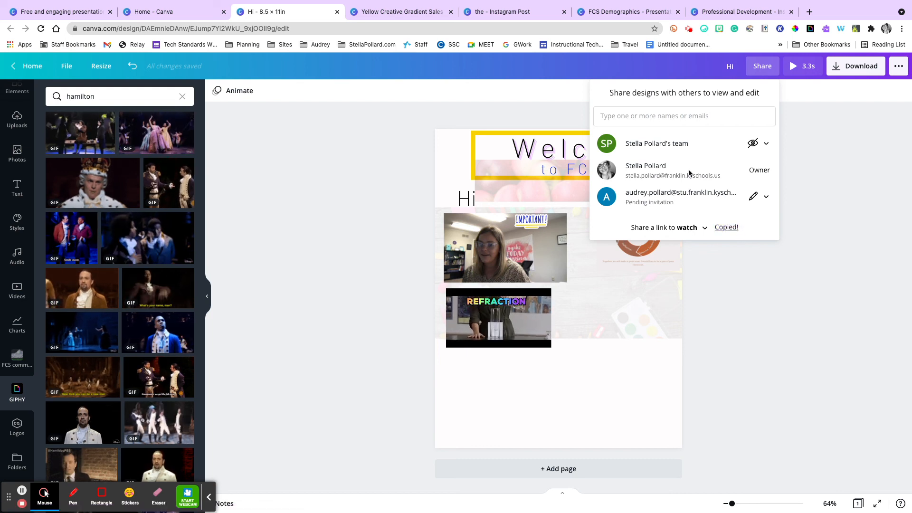
click(831, 99)
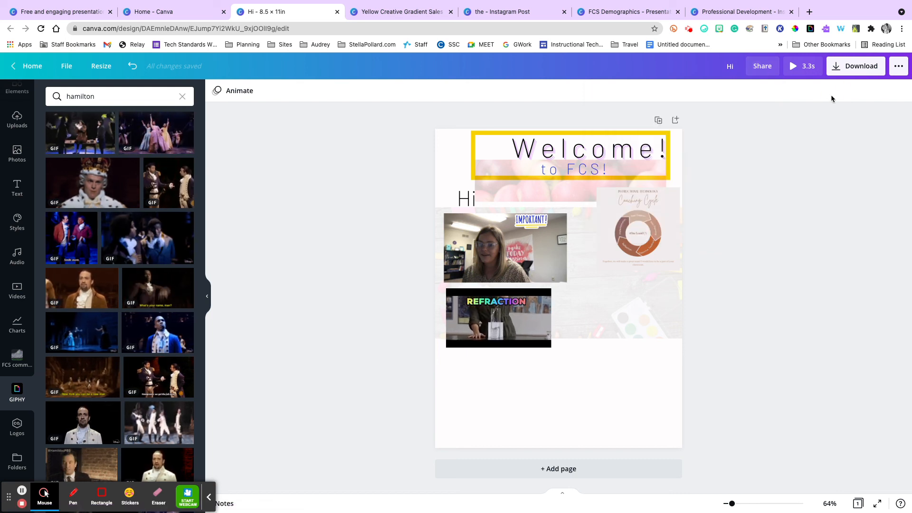
Review the file types offered for downloading the design, leaving it undownloaded.
click(859, 67)
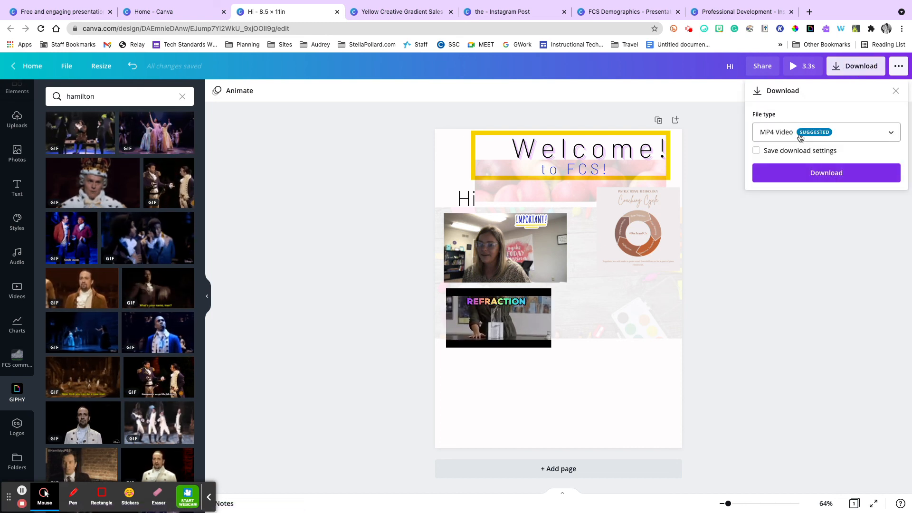
click(768, 130)
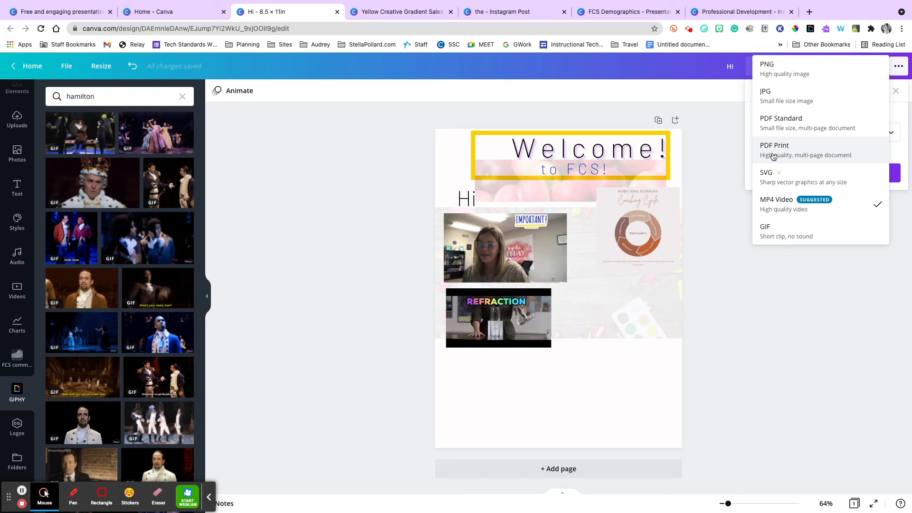
click(650, 202)
click(692, 185)
Link the Coaching Cycle image on the page to youtube.com.
click(623, 241)
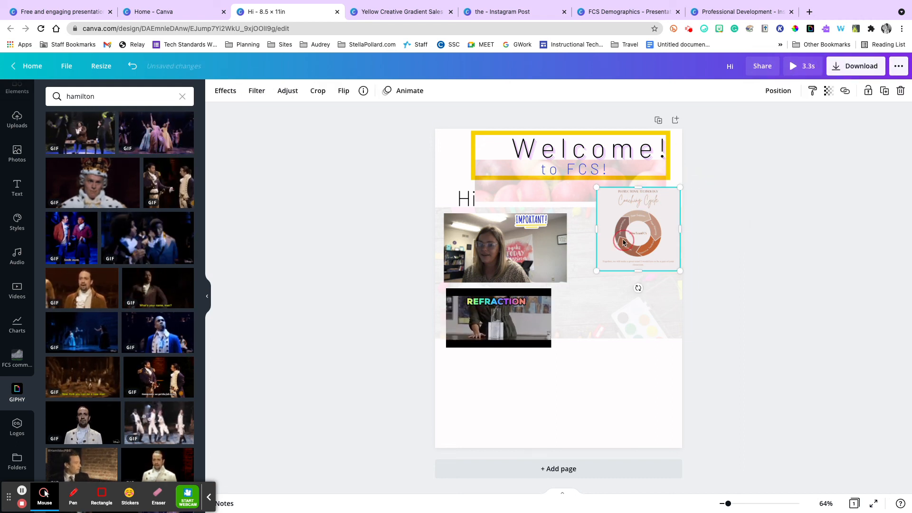
click(846, 91)
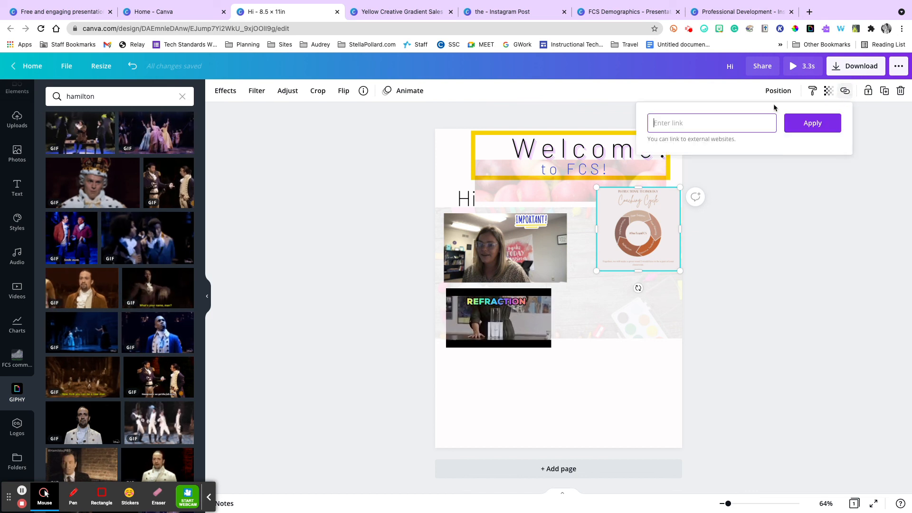
text(yo)
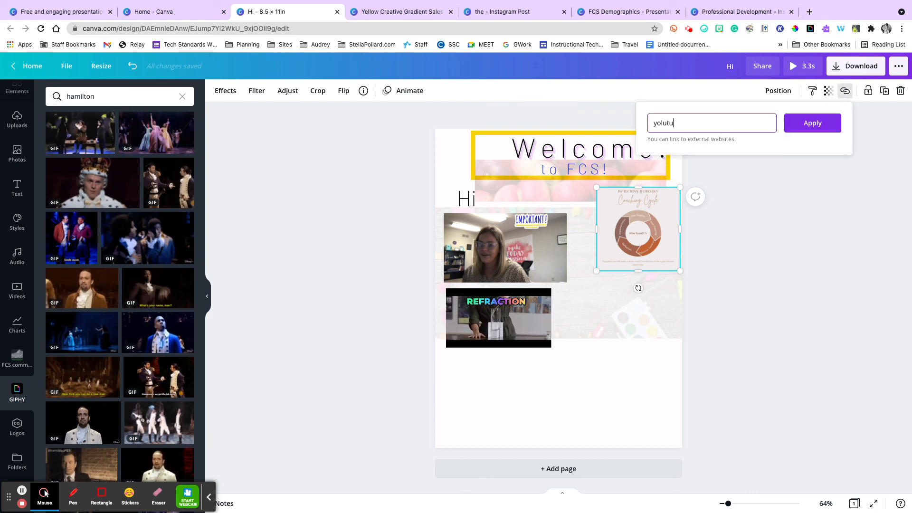
text(utube.com)
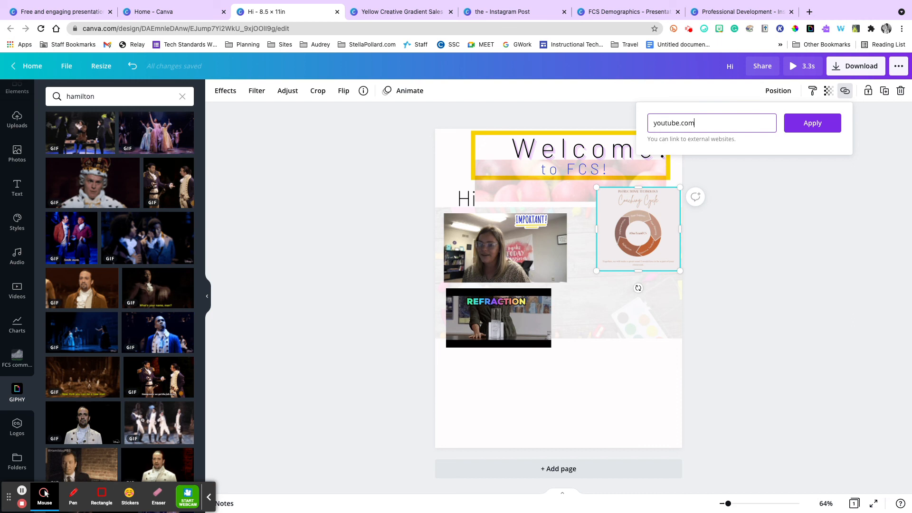
key(Return)
Download the design as a PDF Print file.
click(868, 68)
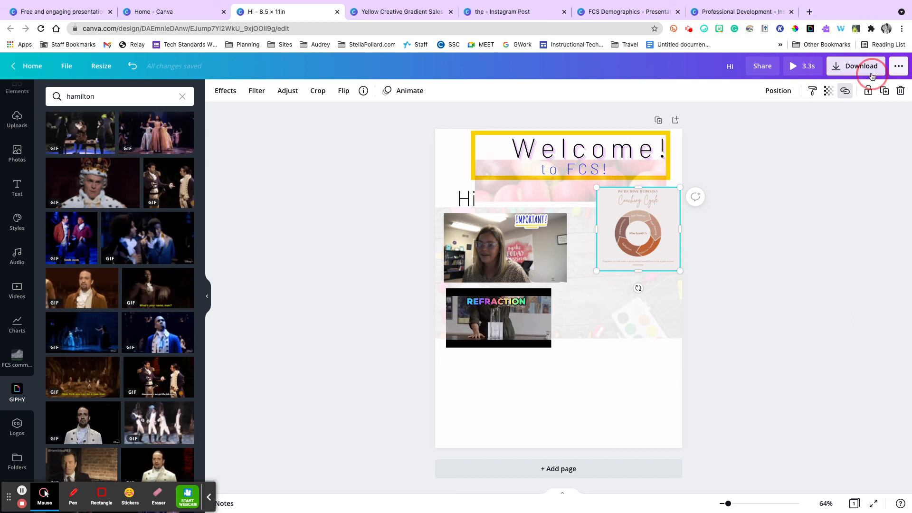
click(818, 131)
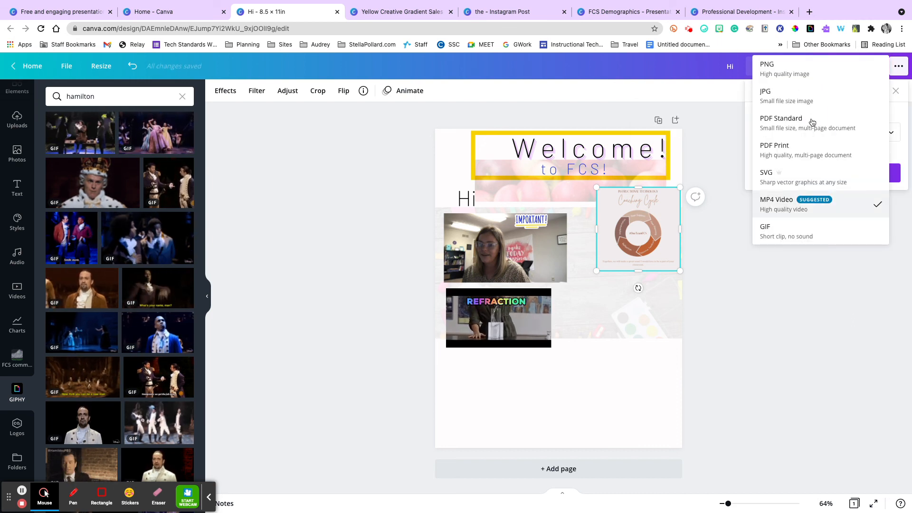
click(811, 150)
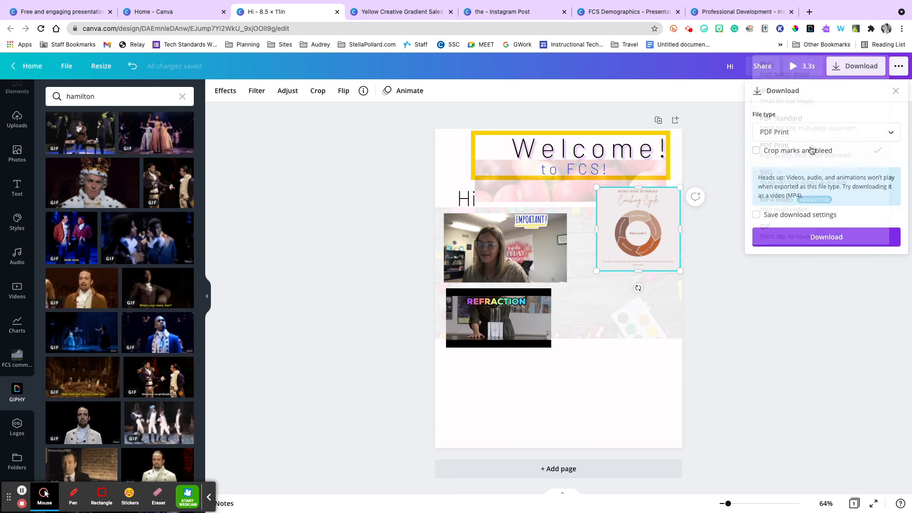
click(810, 238)
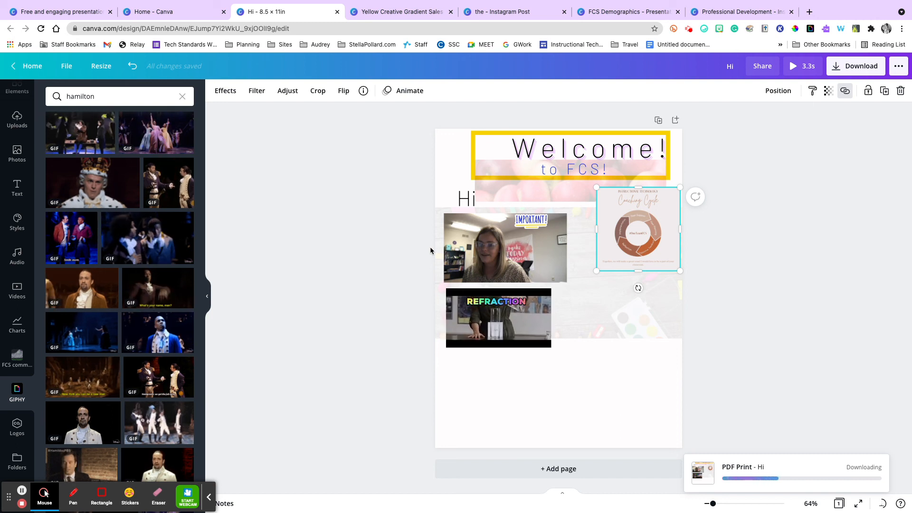
Browse the design's publishing, sharing and print product options, and dismiss the save confirmation and the browser's download bar.
click(898, 66)
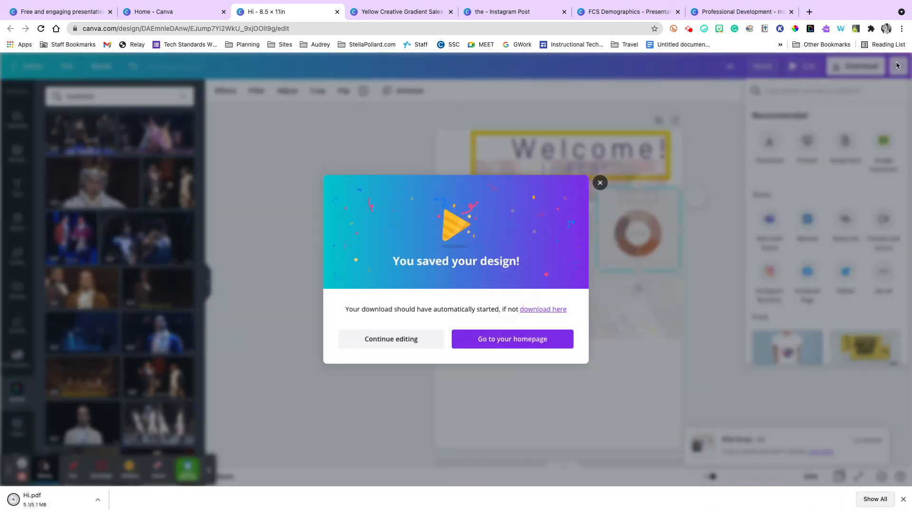
click(600, 182)
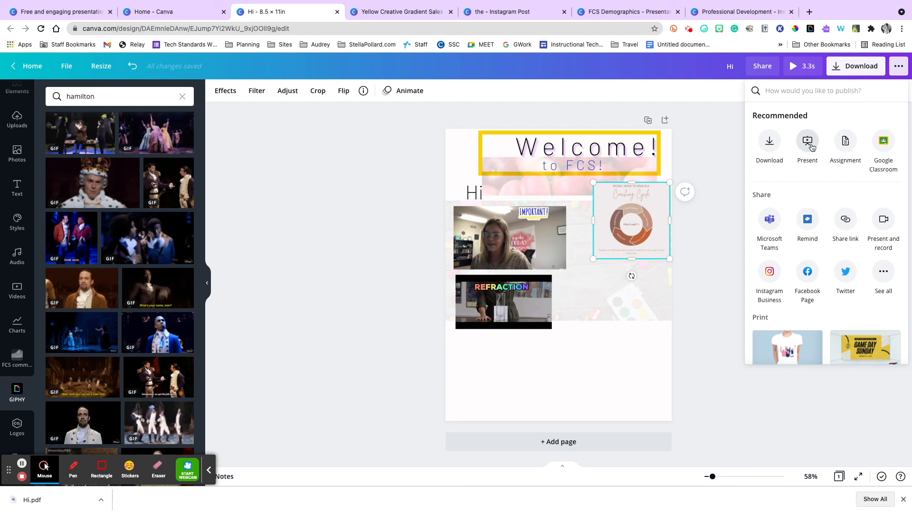
scroll(883, 223, down, 8)
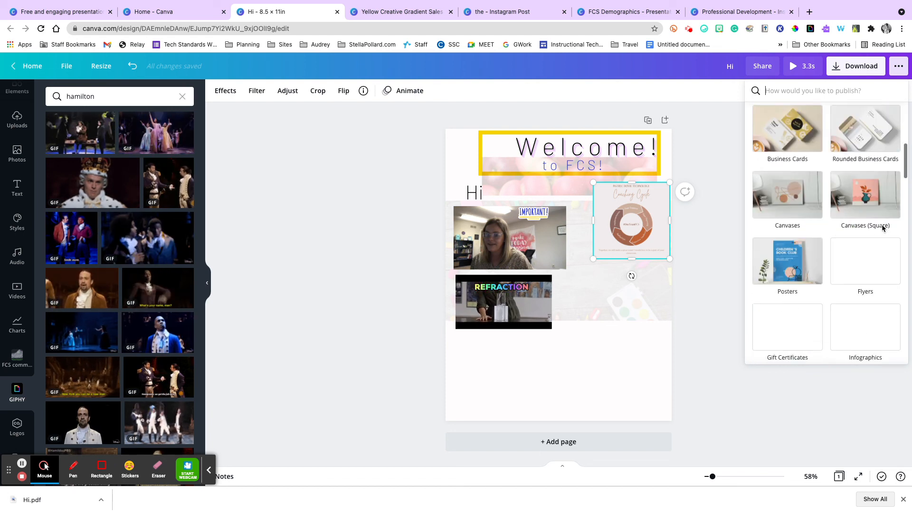
scroll(882, 228, up, 8)
scroll(879, 224, down, 9)
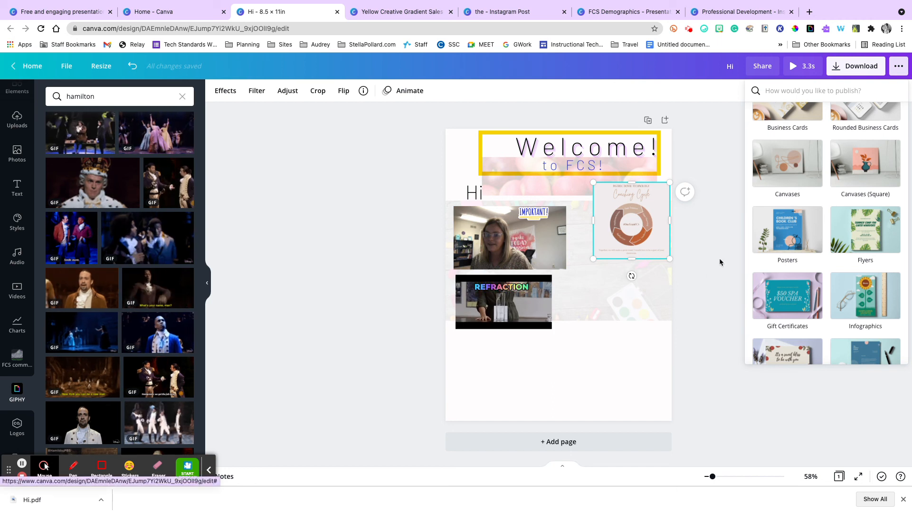
click(723, 335)
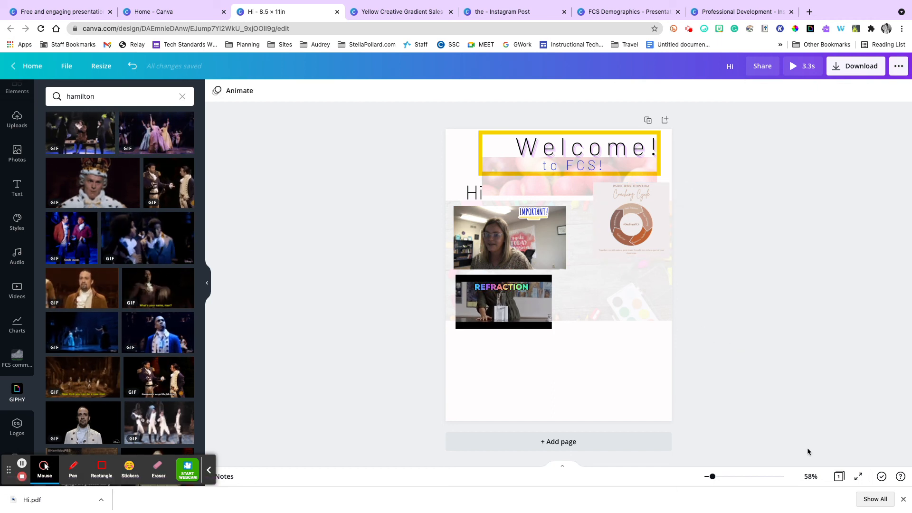
click(903, 499)
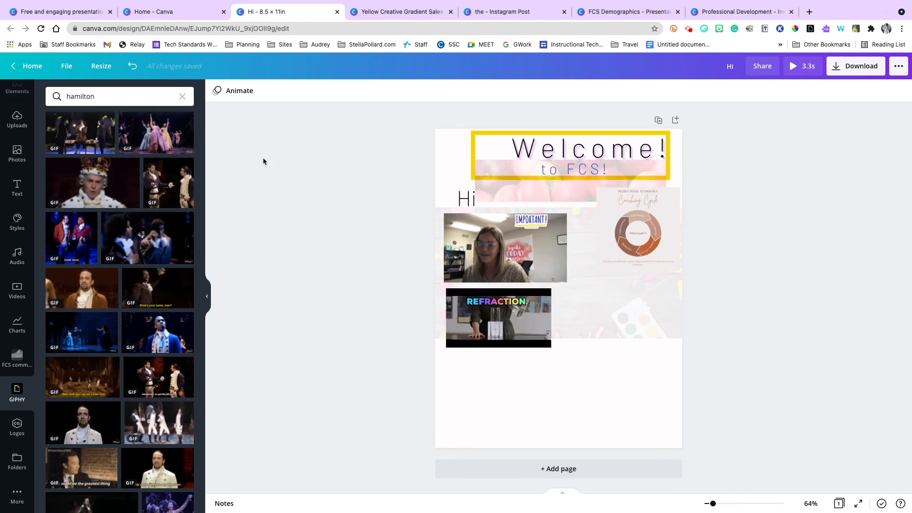
Leave the design editor for the home page and review all your own designs and those shared with you.
click(29, 66)
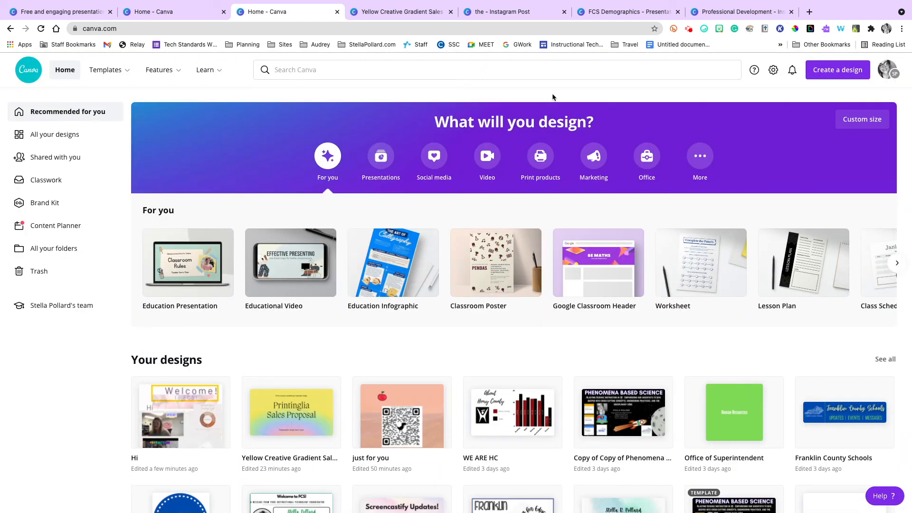
click(38, 134)
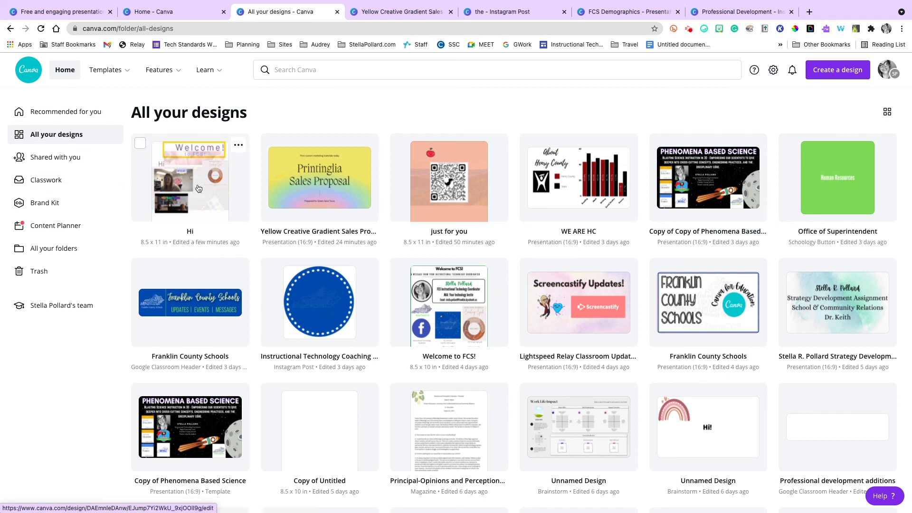
click(75, 156)
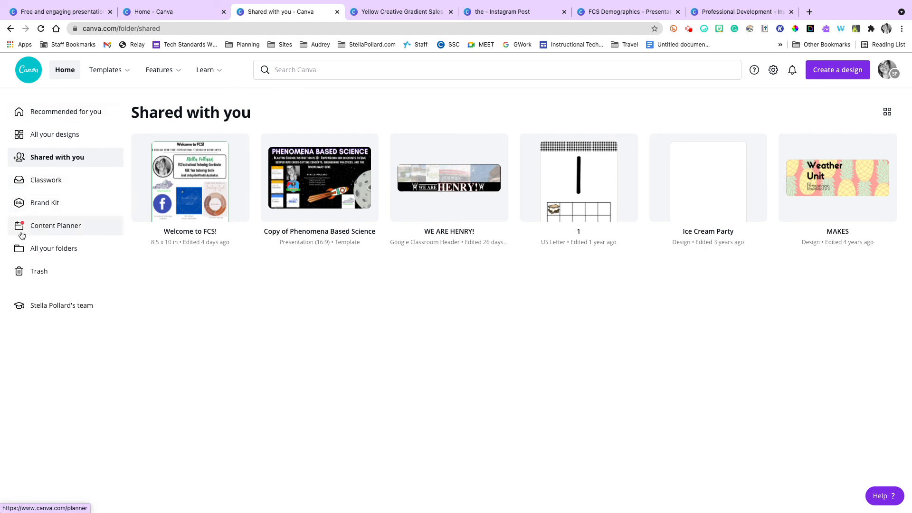
Open the Brand Kit, dismiss its logo tip, and review the brand logos, colors and uploaded fonts.
click(45, 200)
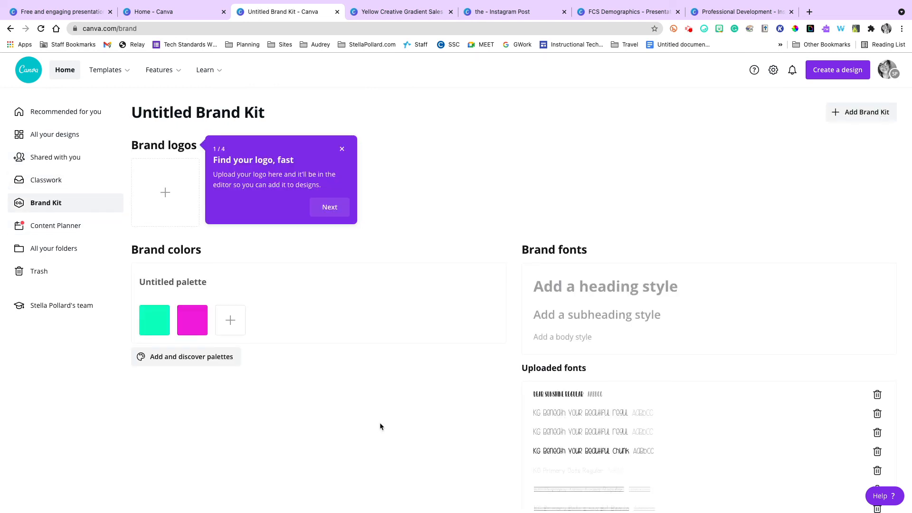
click(343, 145)
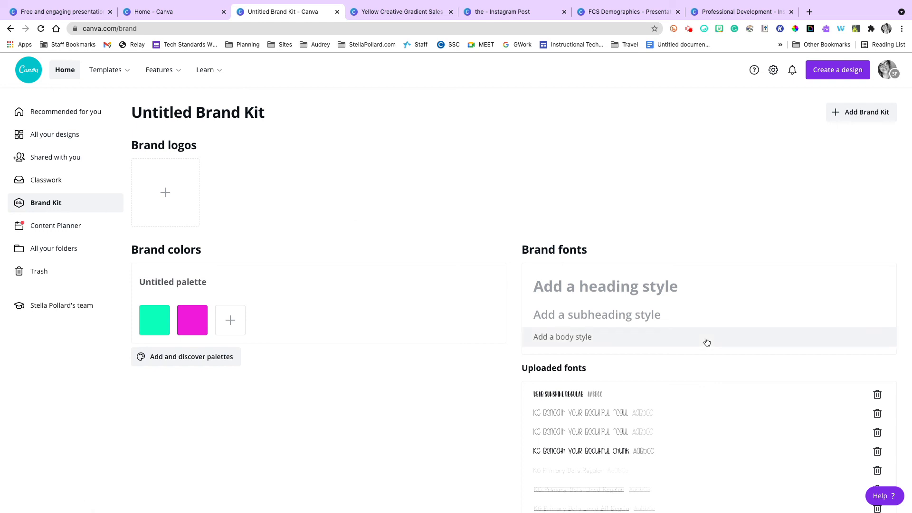
scroll(706, 342, down, 2)
scroll(706, 341, down, 1)
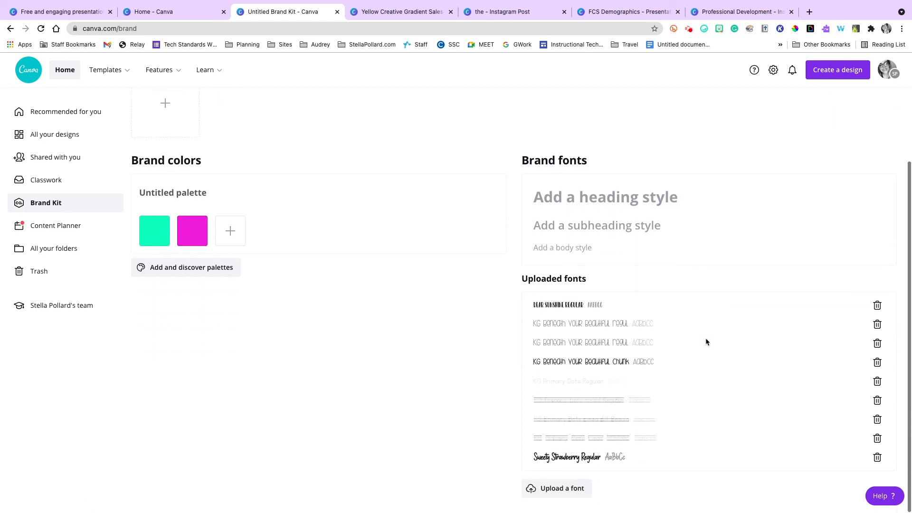
Inspect the file chooser for uploading a brand font, and cancel it without selecting a file.
click(535, 486)
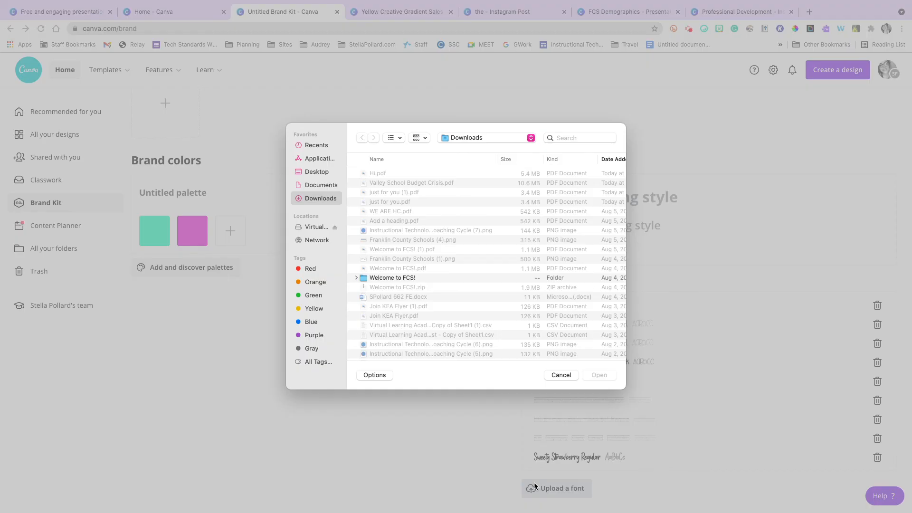
click(553, 375)
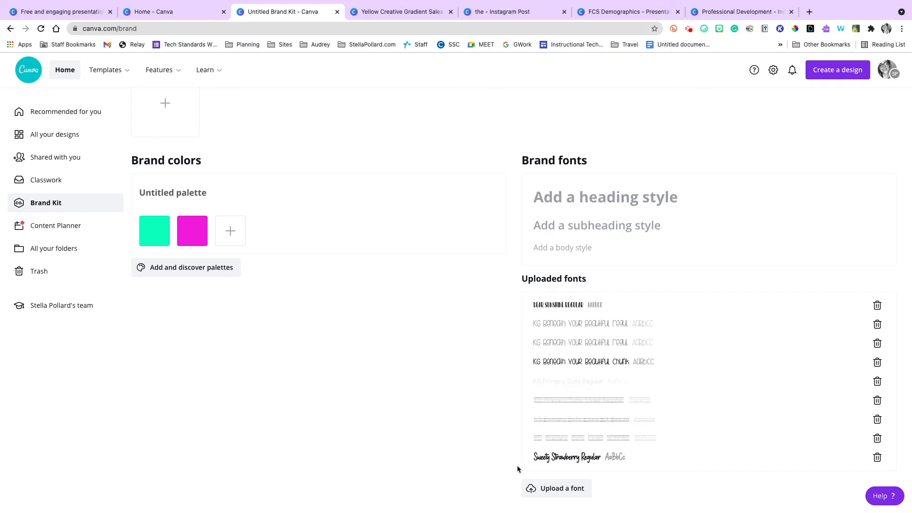
click(538, 490)
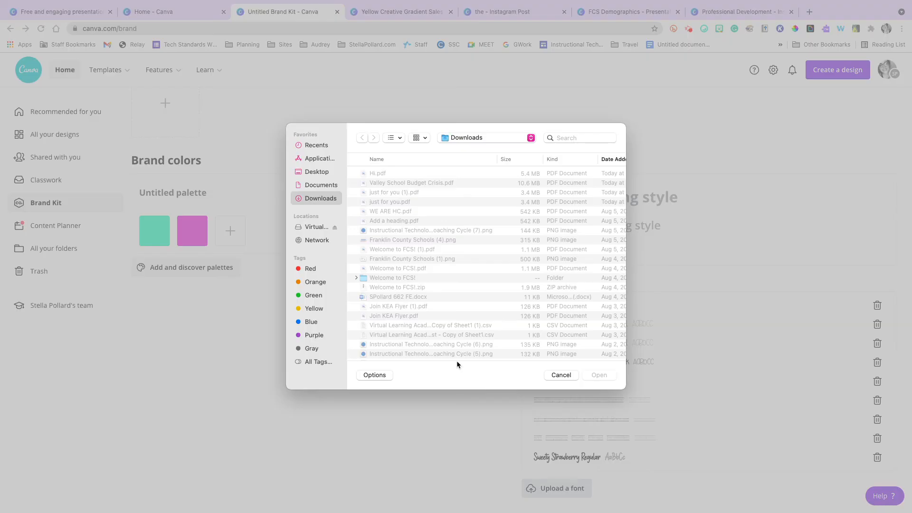
click(560, 374)
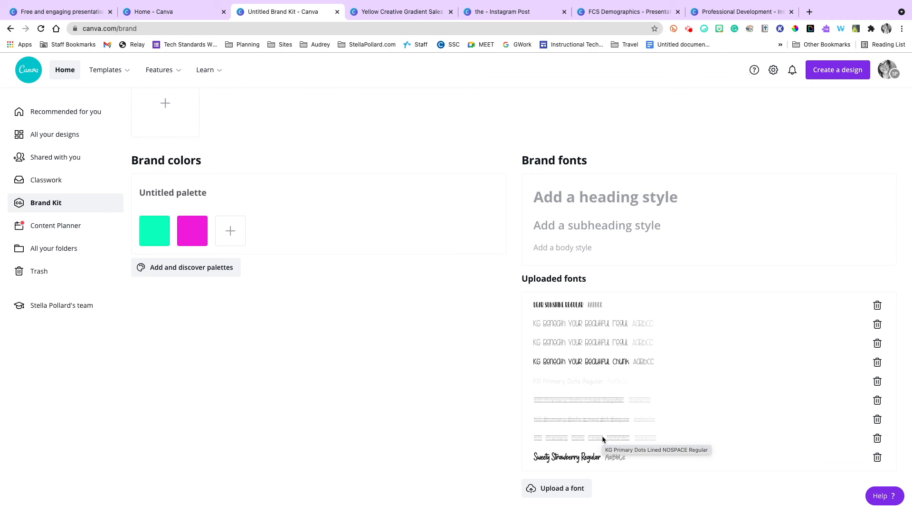
Return to the home page and browse further along the recommended design types.
click(65, 76)
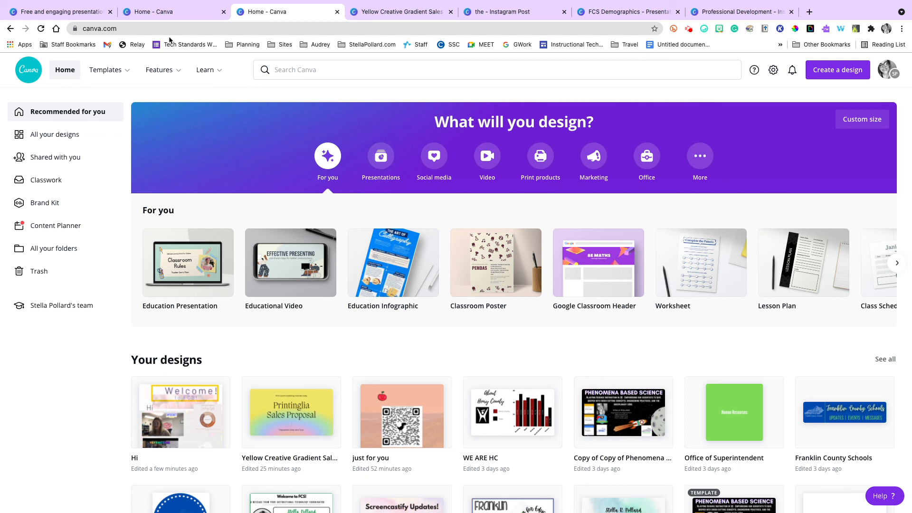
mouse_move(551, 4)
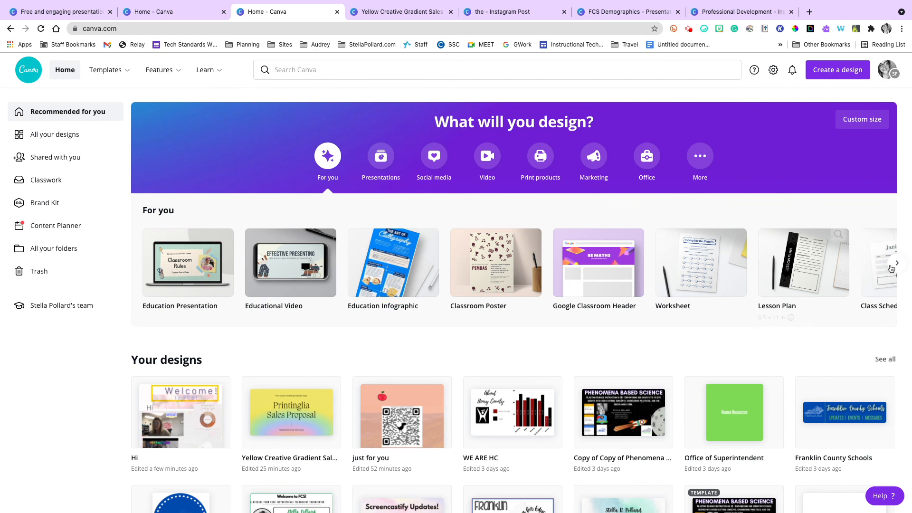
click(891, 267)
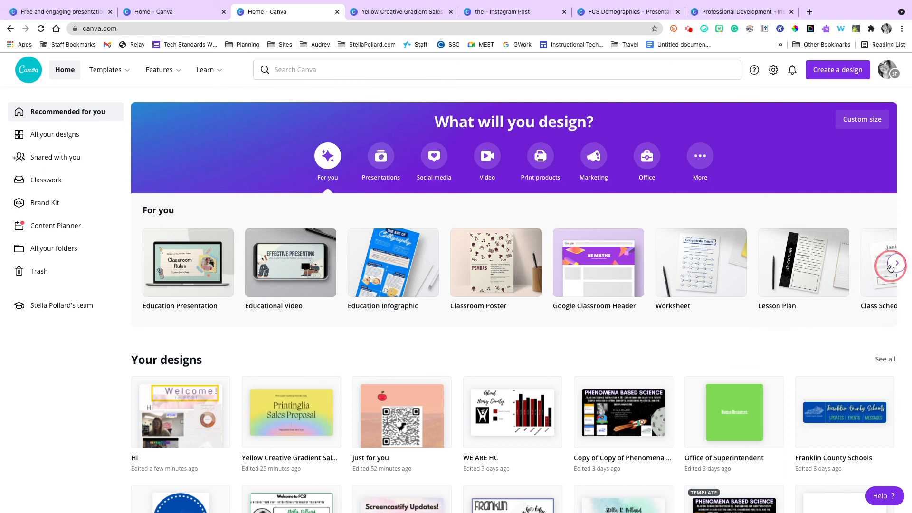